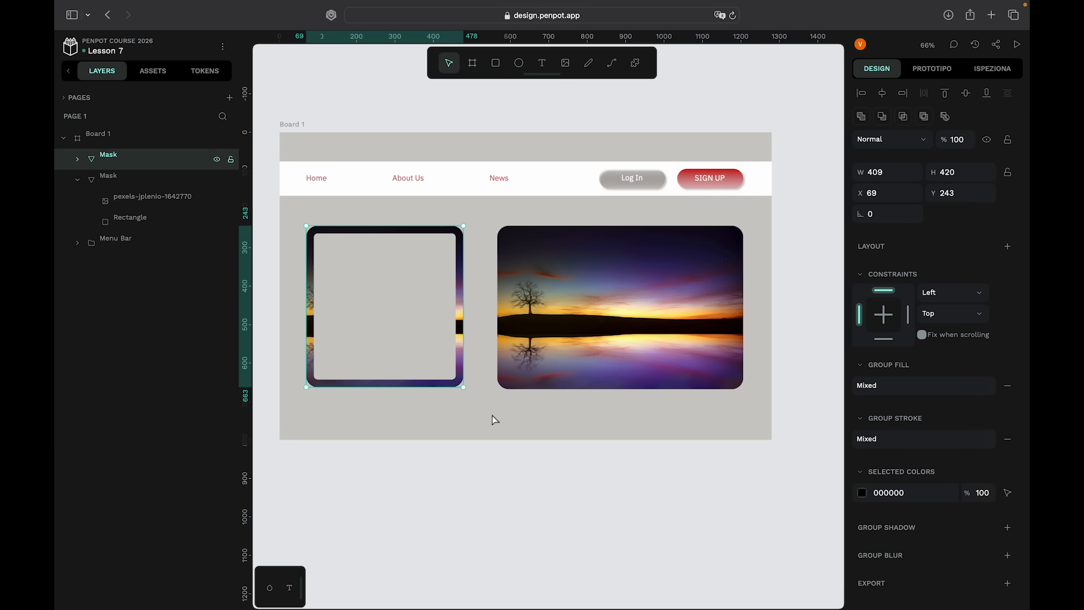
Narrow Board 1 to 832 wide and then widen it to 1352, testing how its contents respond with default constraints.
click(494, 419)
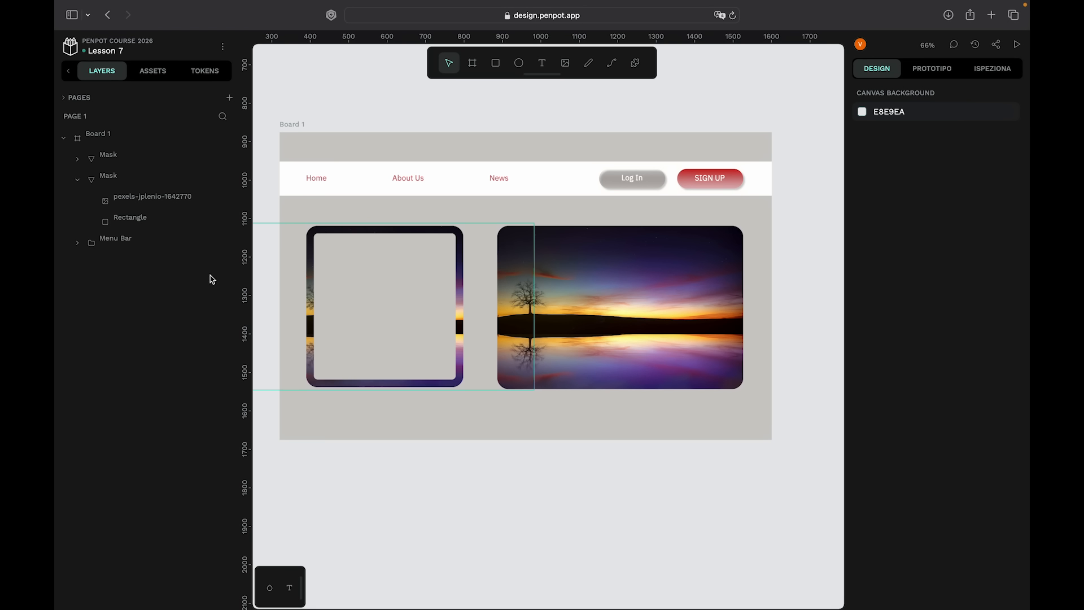
click(158, 139)
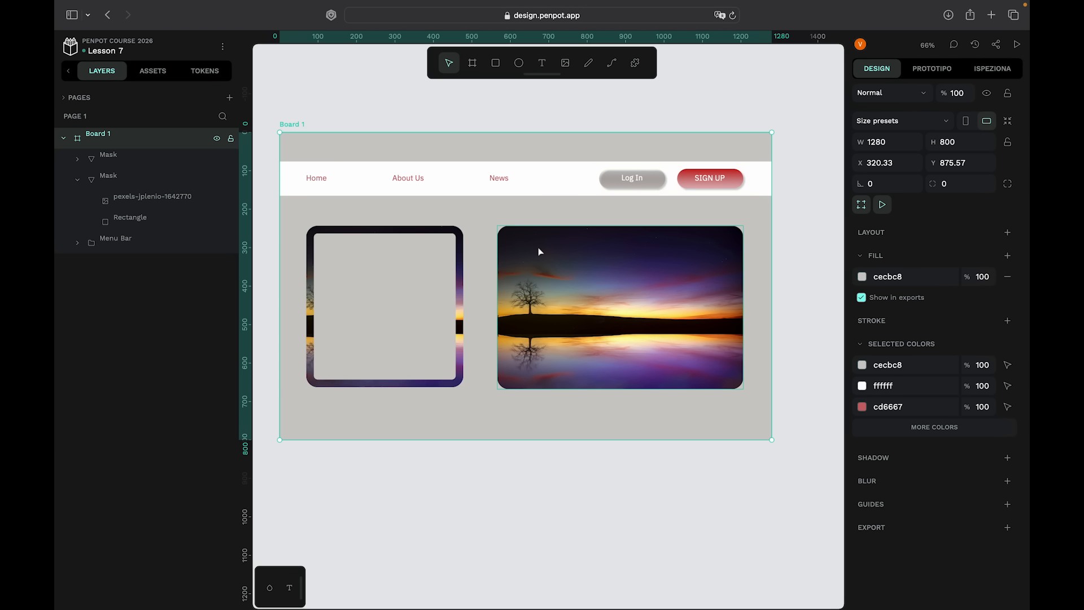
scroll(709, 384, up, 2)
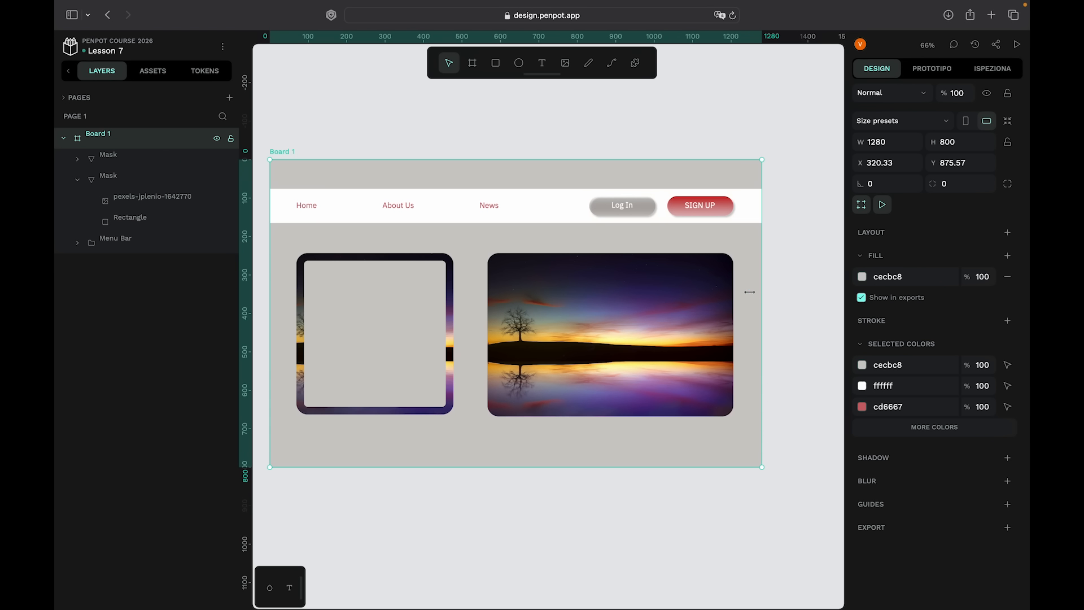
drag(749, 292, 589, 294)
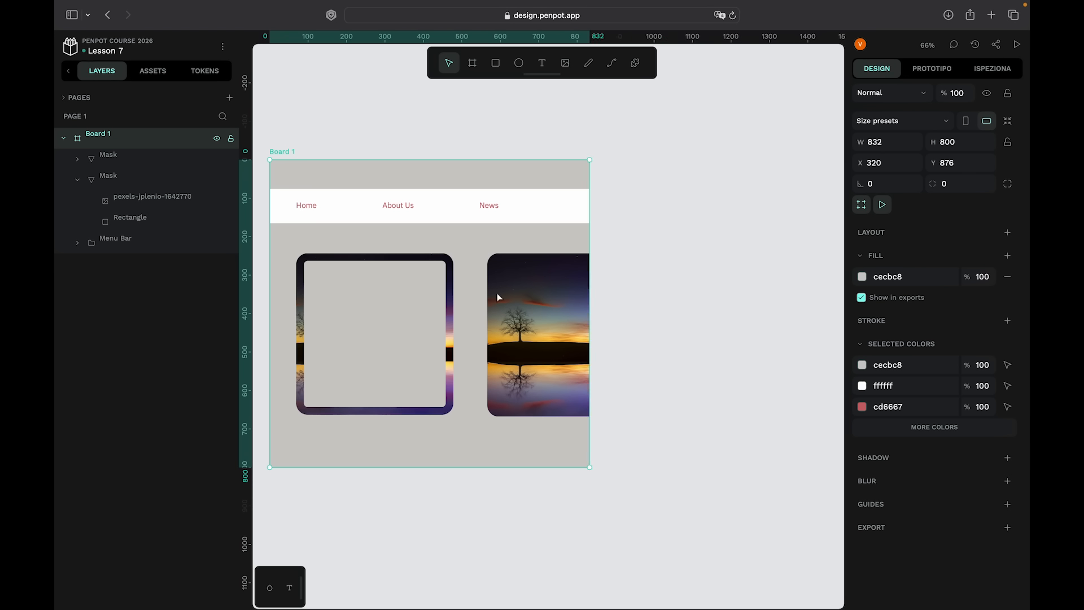
drag(498, 297, 788, 274)
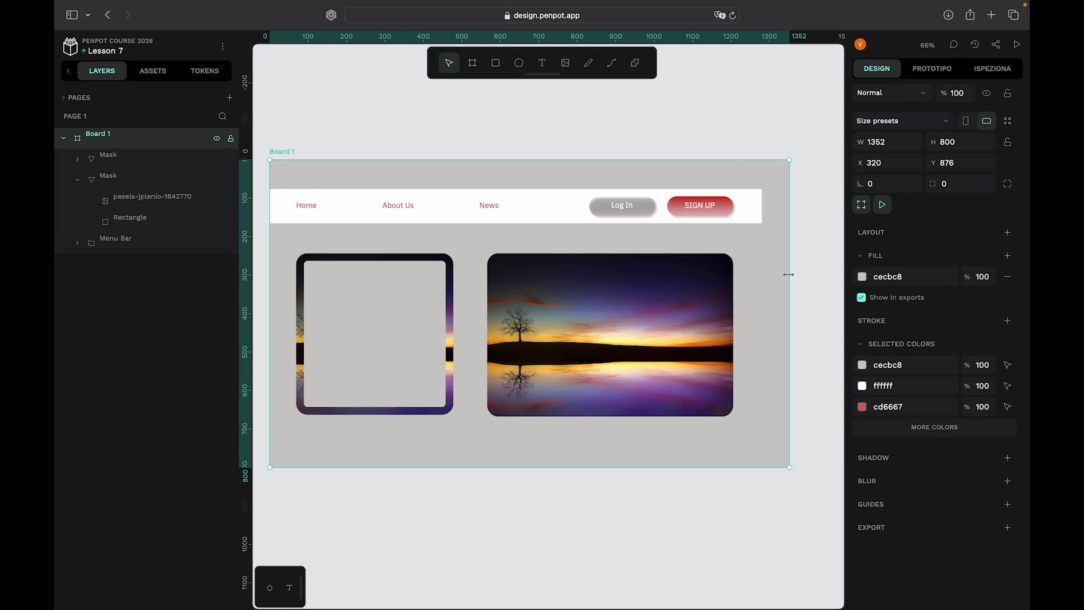
scroll(653, 296, down, 2)
scroll(653, 296, left, 1)
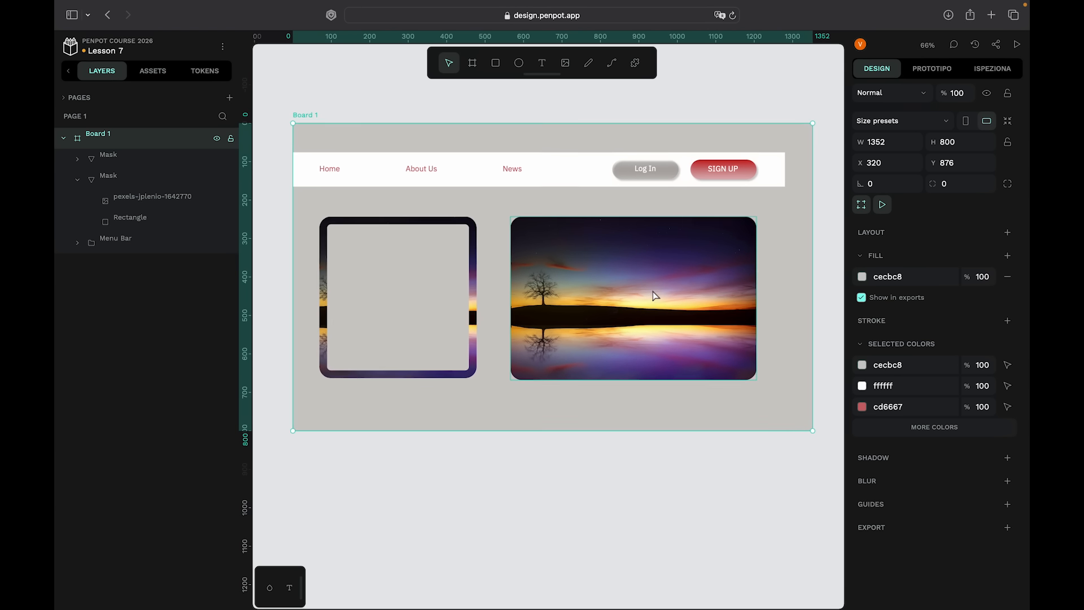
Undo Board 1's width changes and try its side edge as a resize handle again.
key(super+z)
scroll(548, 319, up, 2)
scroll(548, 319, right, 1)
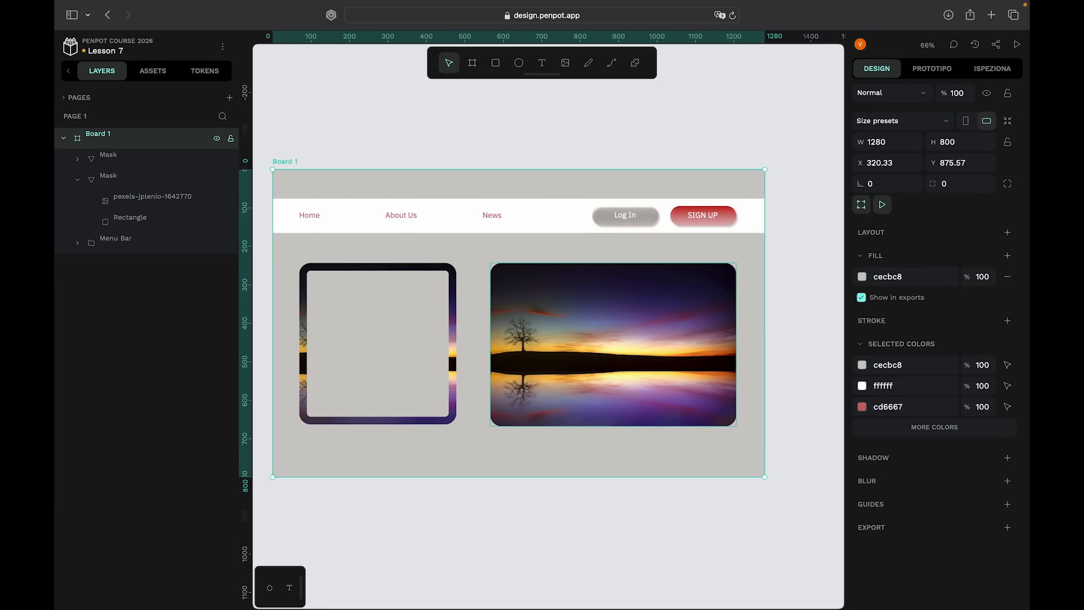
scroll(542, 316, down, 1)
scroll(542, 317, left, 1)
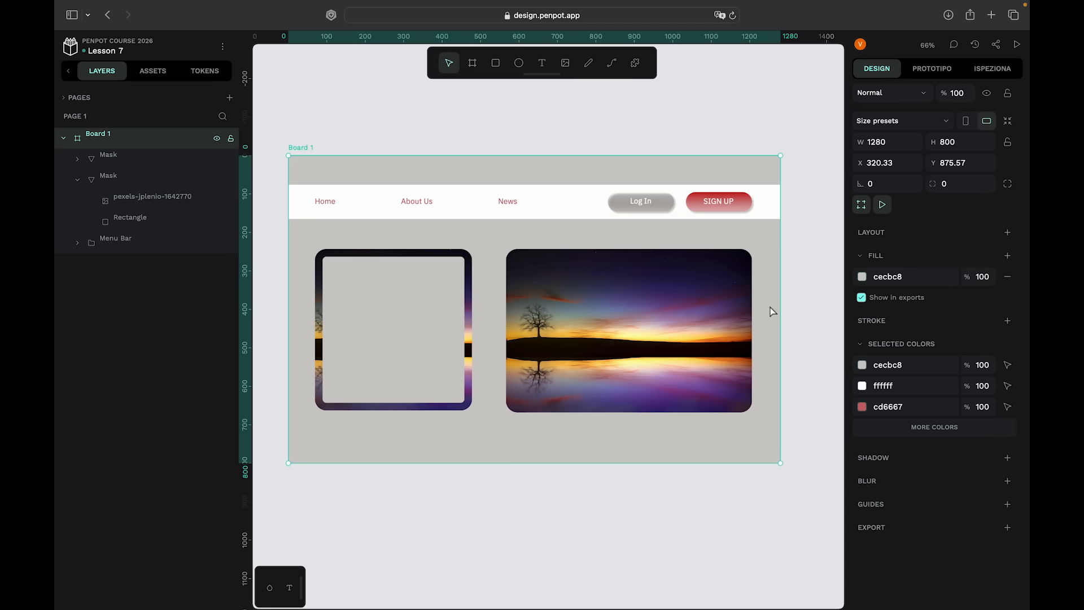
mouse_move(780, 302)
mouse_down()
mouse_move(665, 324)
mouse_move(793, 314)
mouse_move(780, 321)
mouse_up()
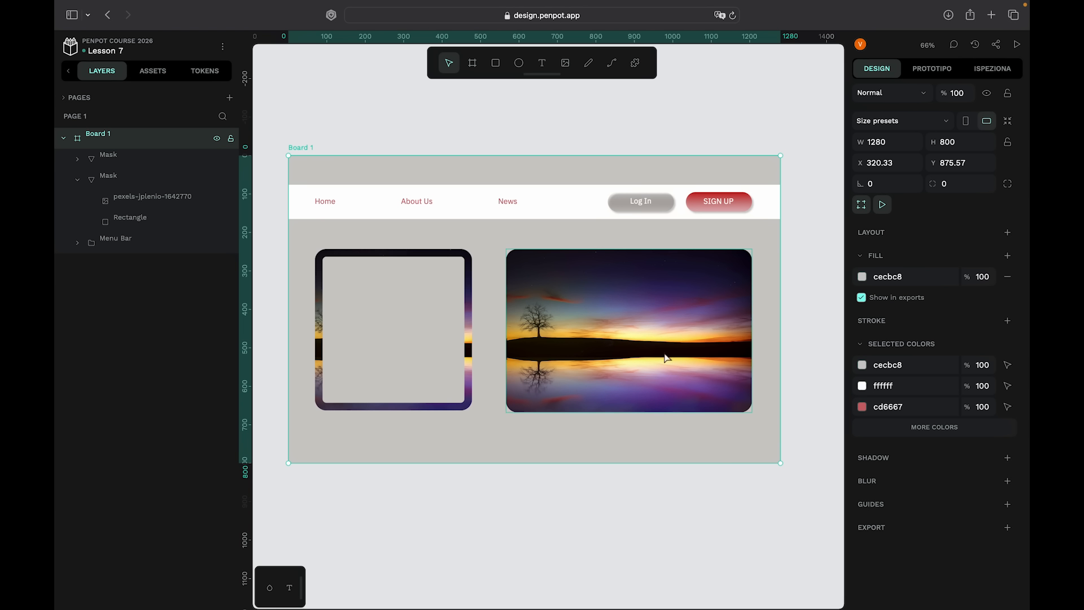
Set the large landscape image mask's constraints to Right horizontally and Bottom vertically.
click(647, 337)
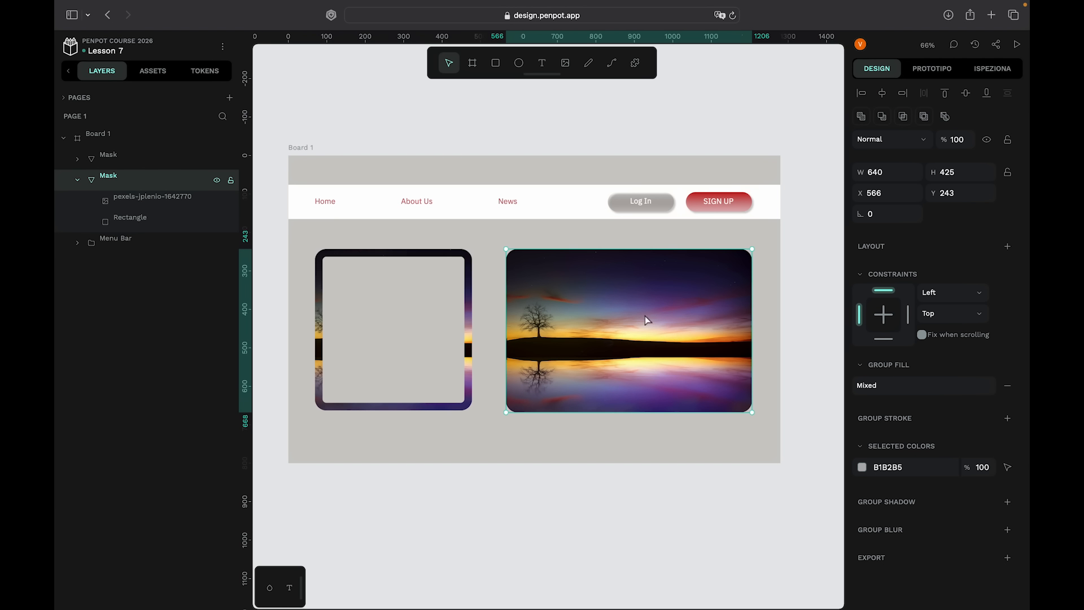
click(954, 291)
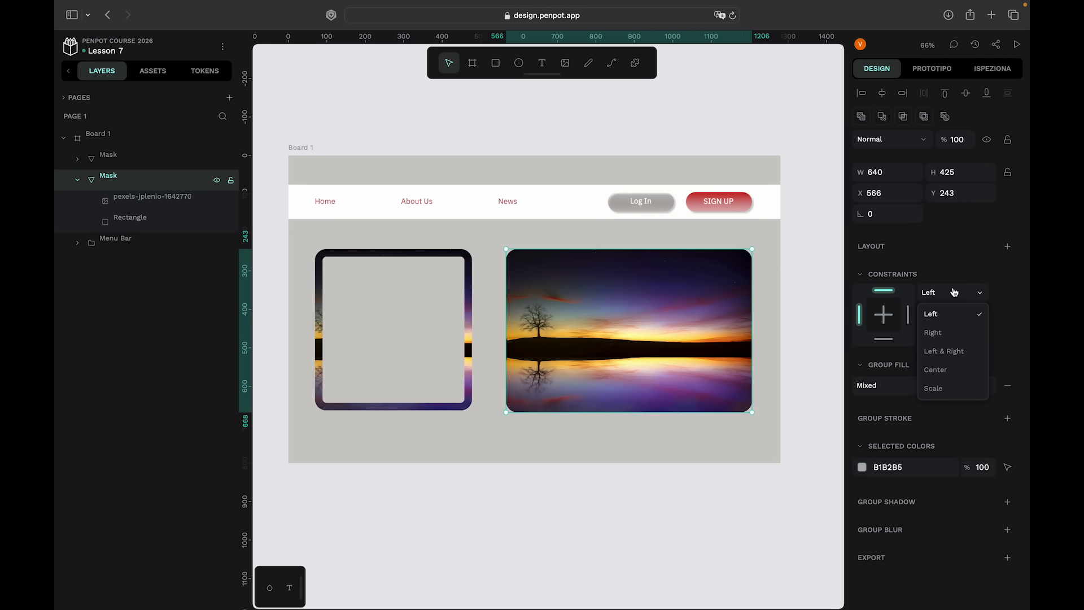
click(958, 333)
click(962, 319)
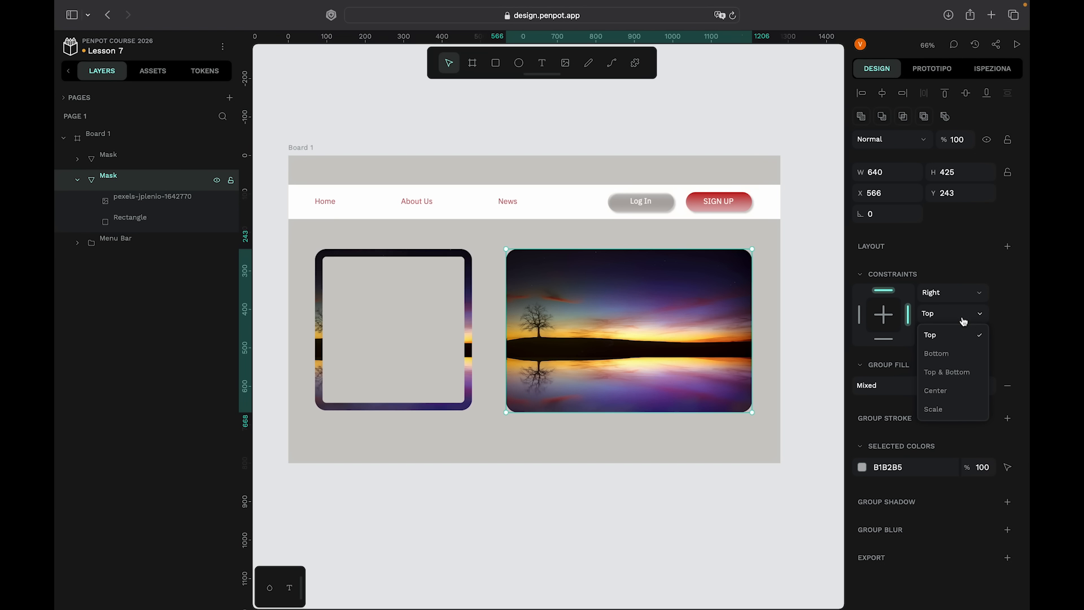
click(958, 354)
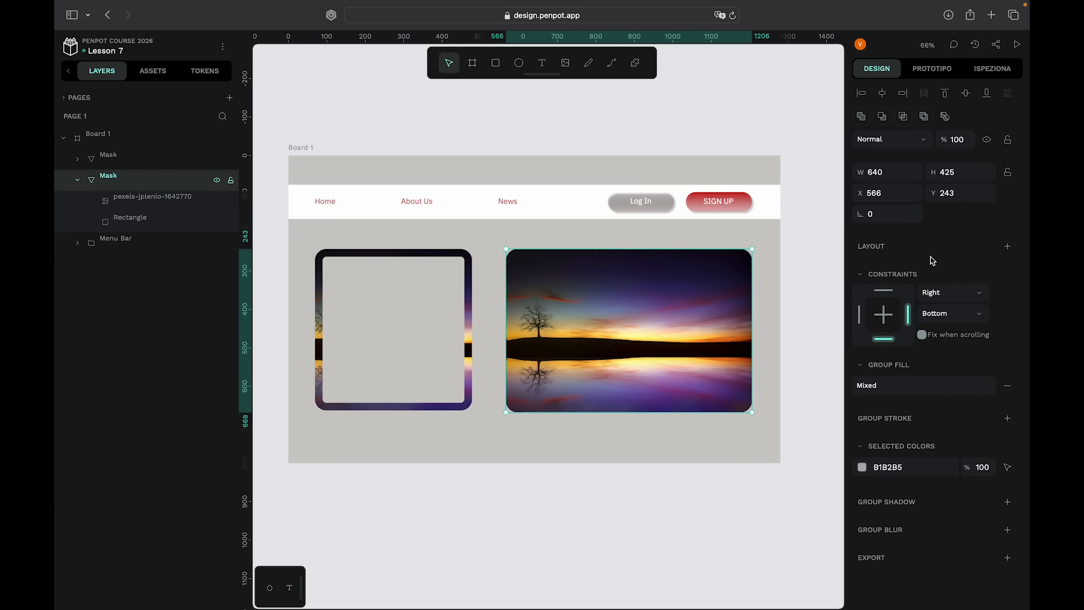
Switch the image mask's constraints to Left and Top using the constraint diagram, and return them to Right and Bottom.
click(884, 290)
click(858, 314)
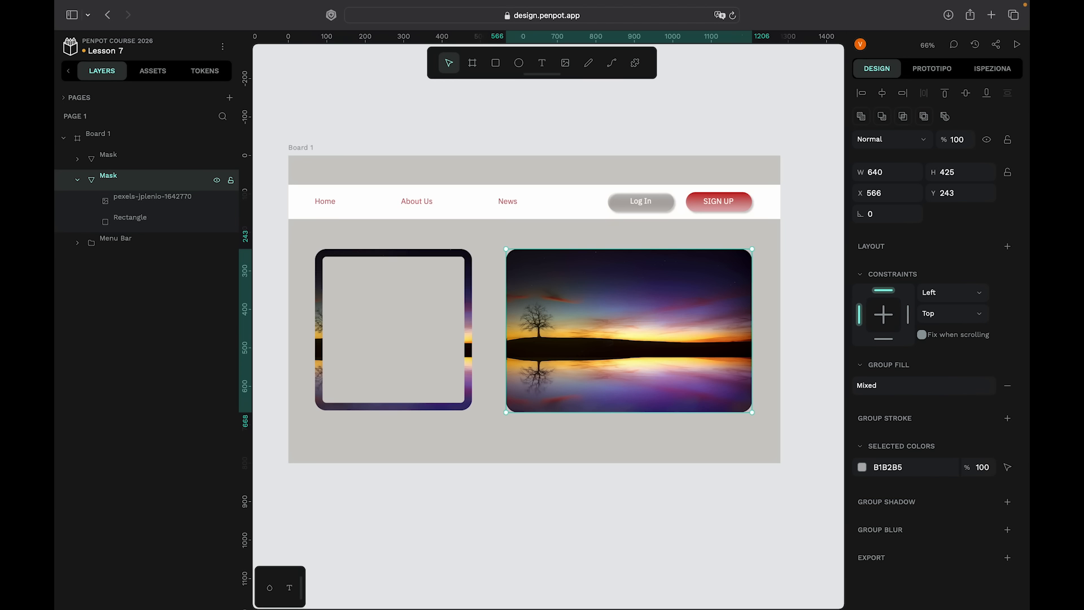
click(910, 319)
click(890, 339)
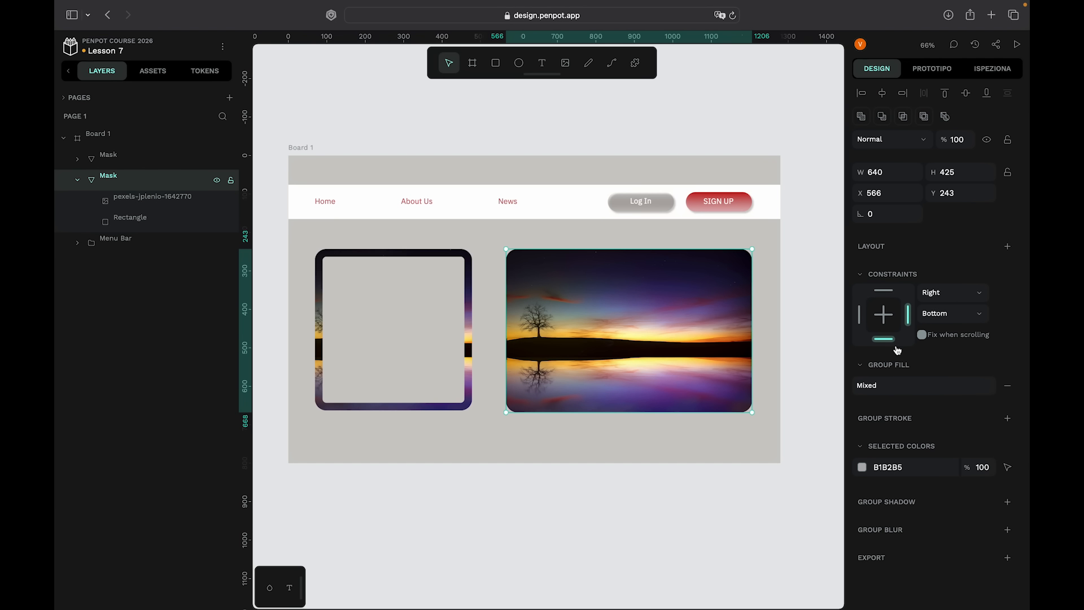
Test the Right and Bottom constraints by resizing Board 1 to 1296 wide, undo the resize, and deselect the board.
click(95, 134)
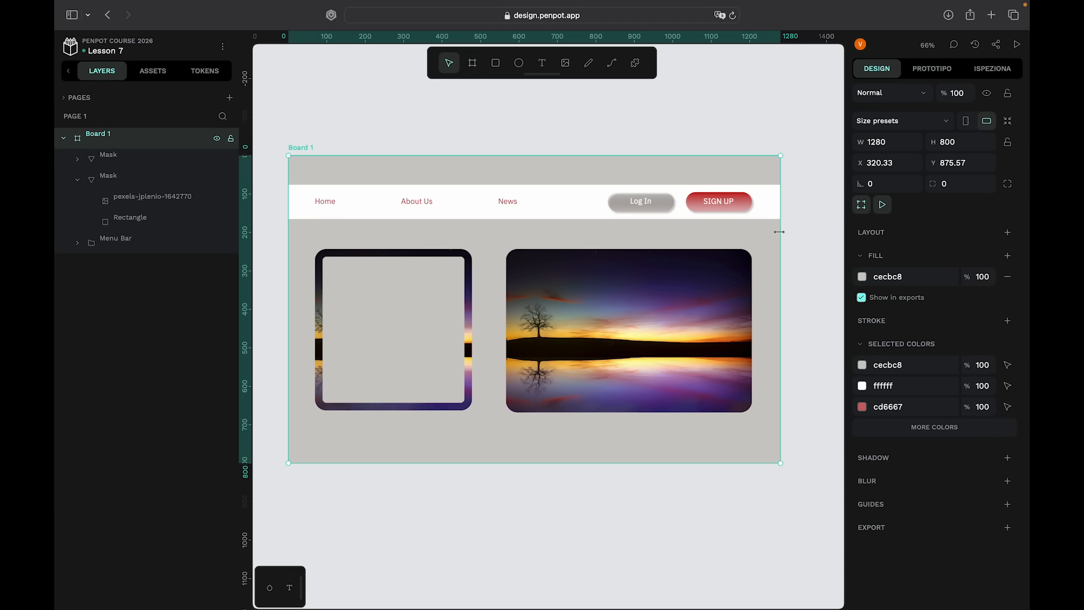
drag(779, 230, 785, 301)
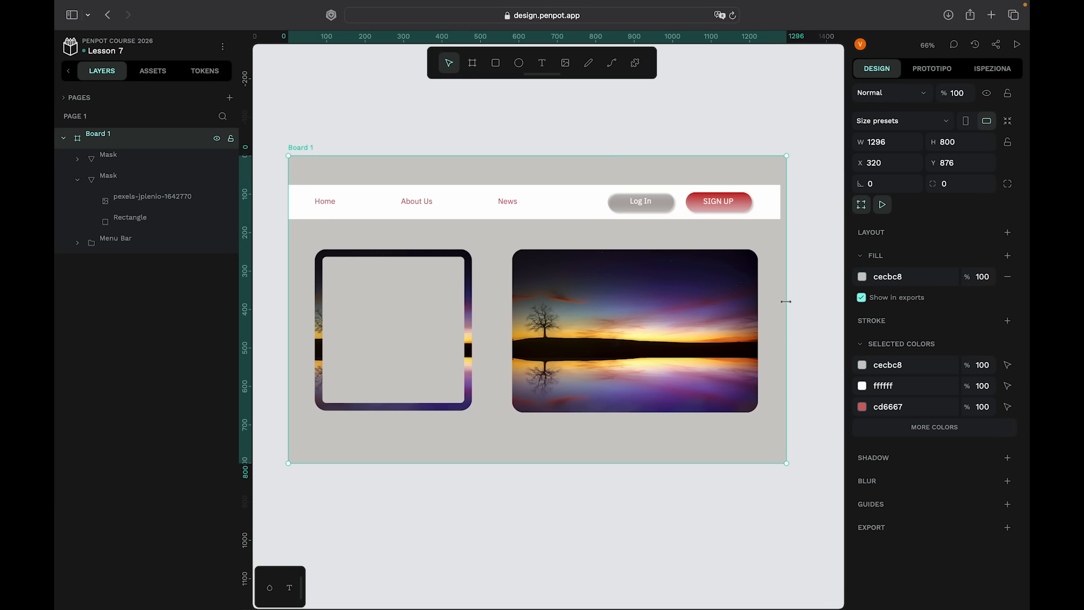
key(super+z)
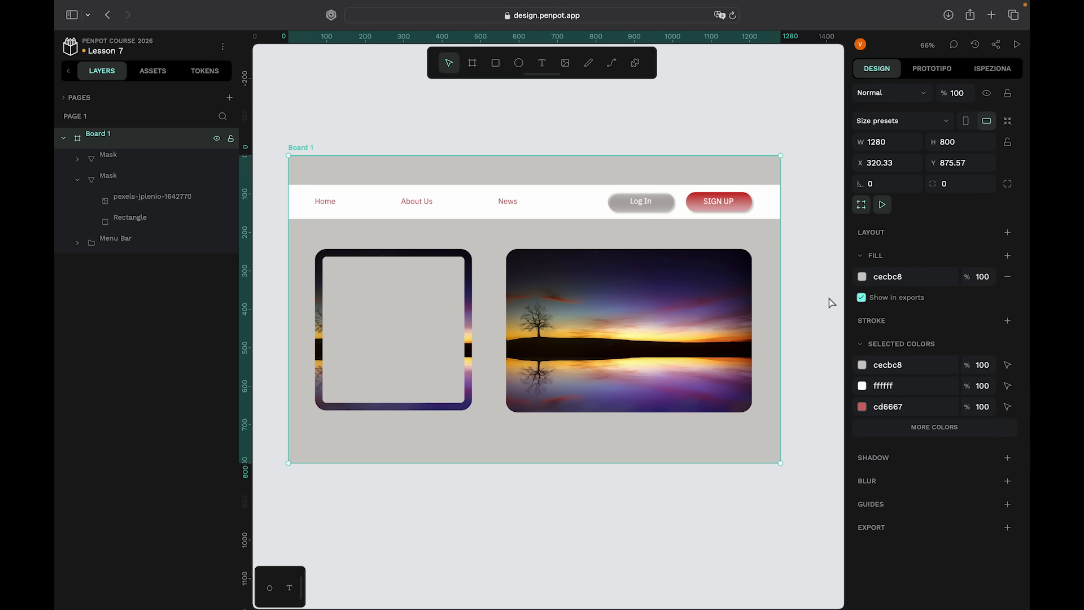
click(797, 312)
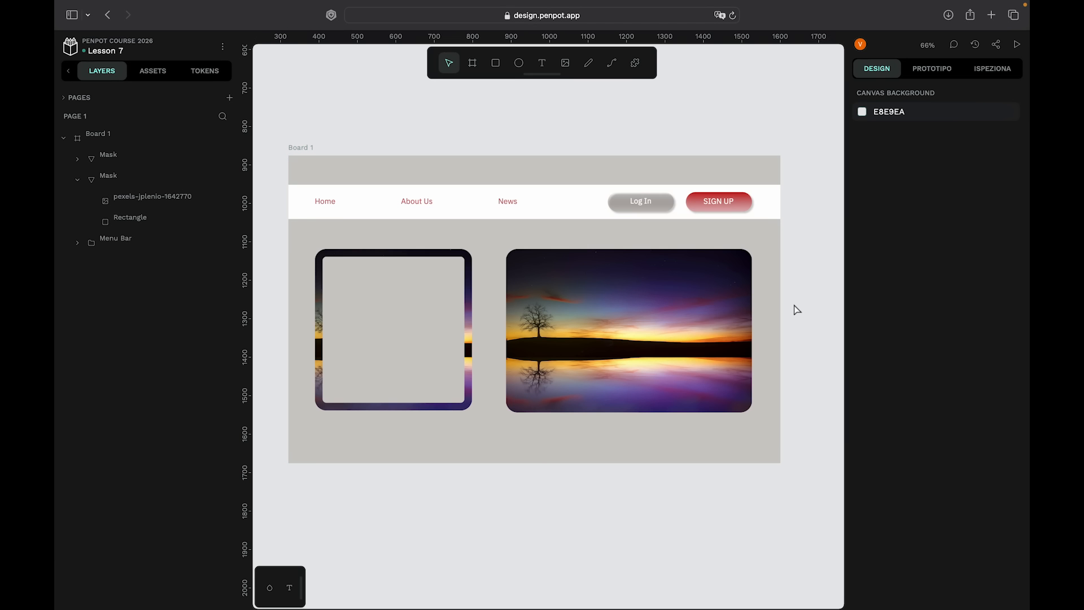
Set the large image mask's constraints to Scale and Top & Bottom, and test them by narrowing Board 1 to 1054 wide.
click(578, 314)
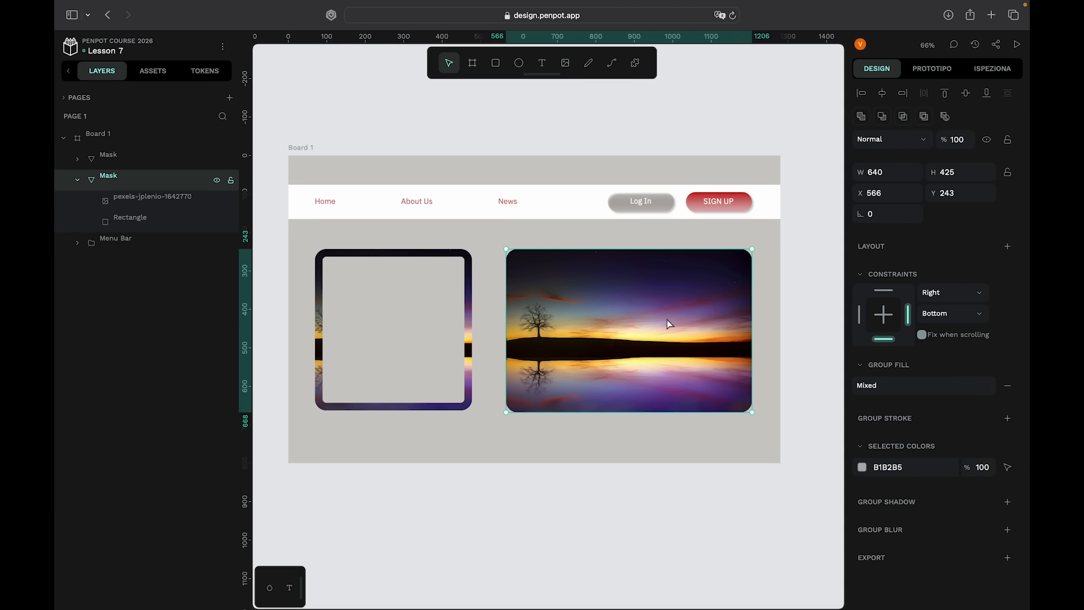
click(885, 290)
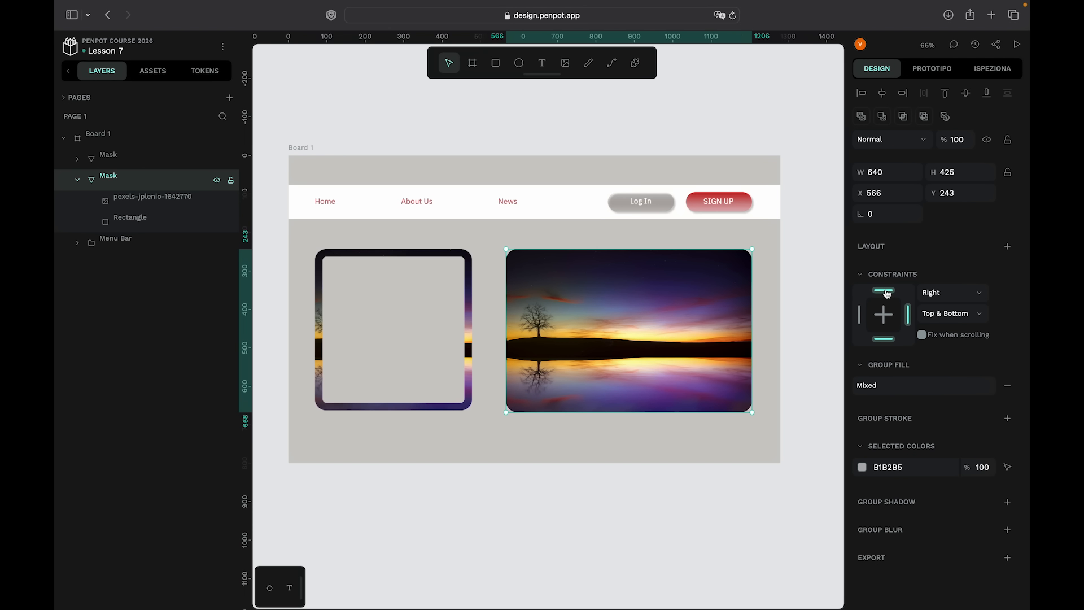
click(907, 314)
click(149, 142)
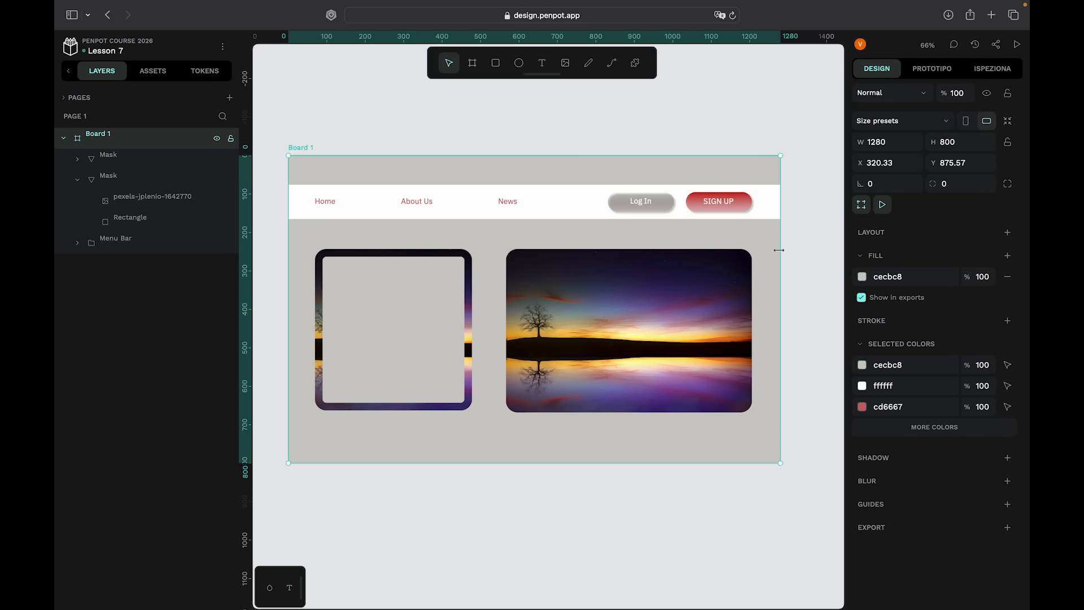
drag(780, 248, 693, 317)
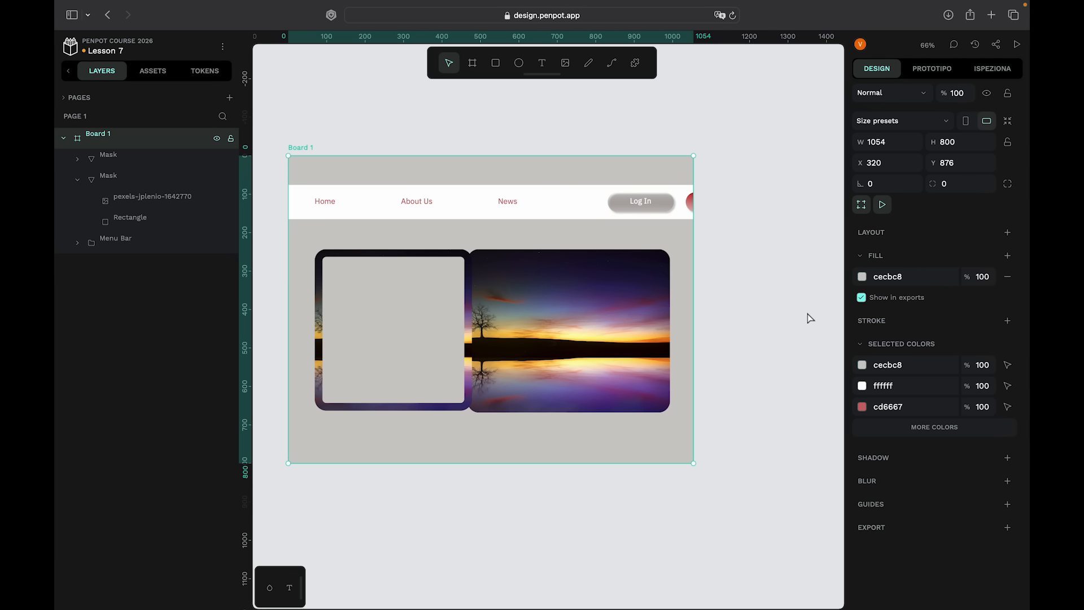
Set the large image mask's horizontal constraint to Center.
click(734, 330)
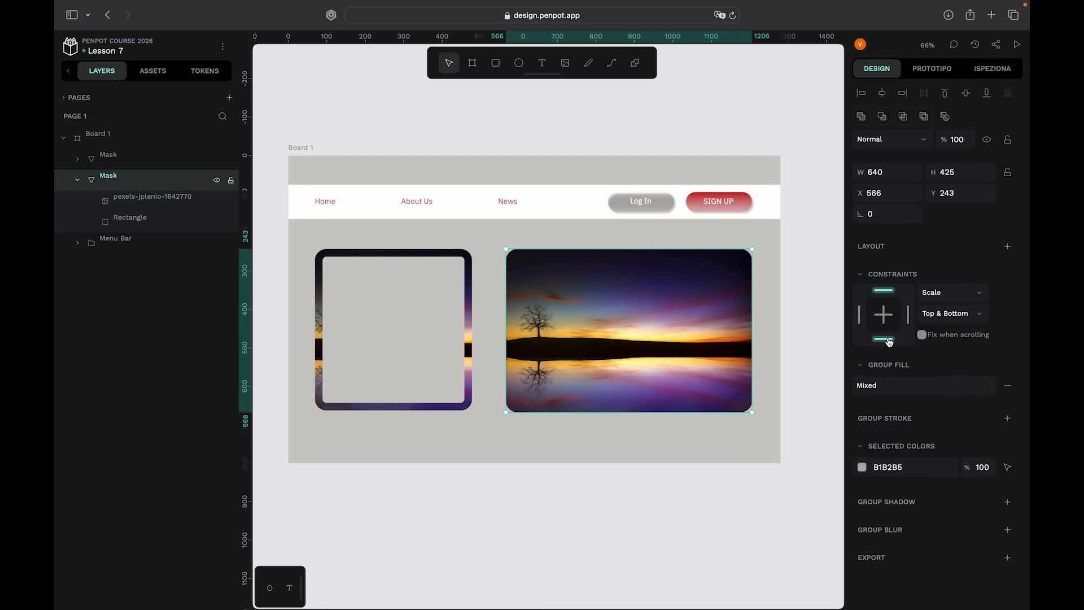
click(968, 294)
Resize Board 1's width to test the Center constraint, and undo the resizing.
click(167, 135)
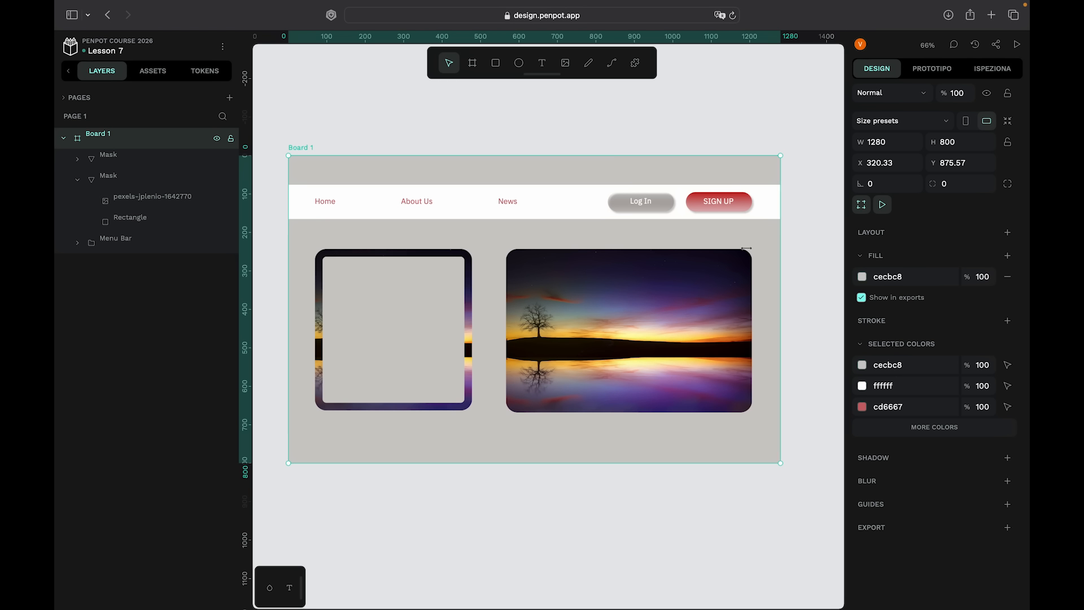
drag(746, 248, 518, 253)
click(770, 288)
key(super+z)
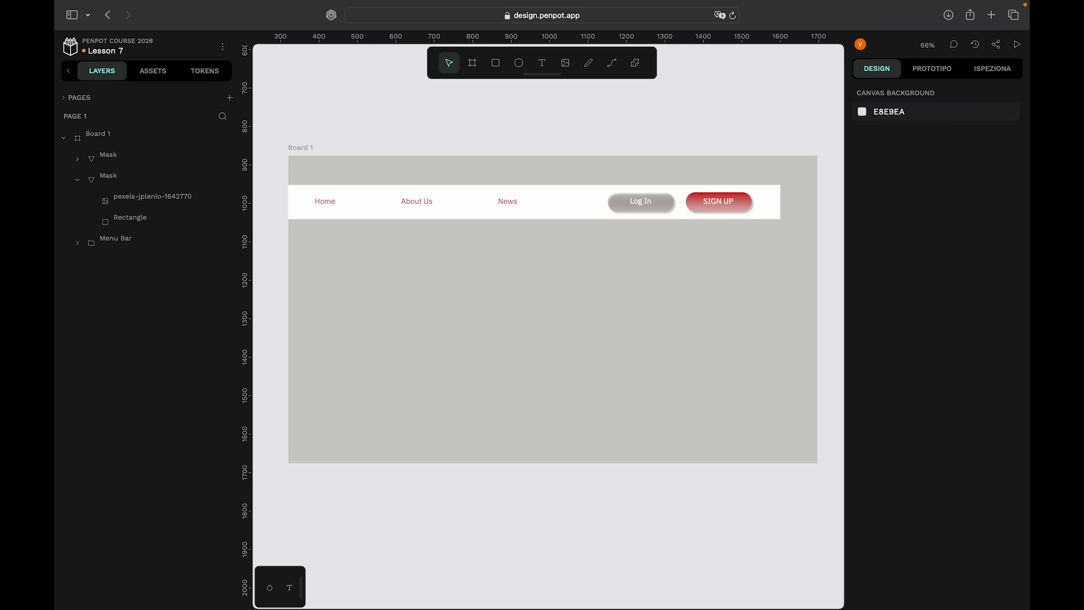
key(super+z)
Locate the two masks whose images vanished from the canvas, and toggle each one's visibility off and on again.
click(713, 293)
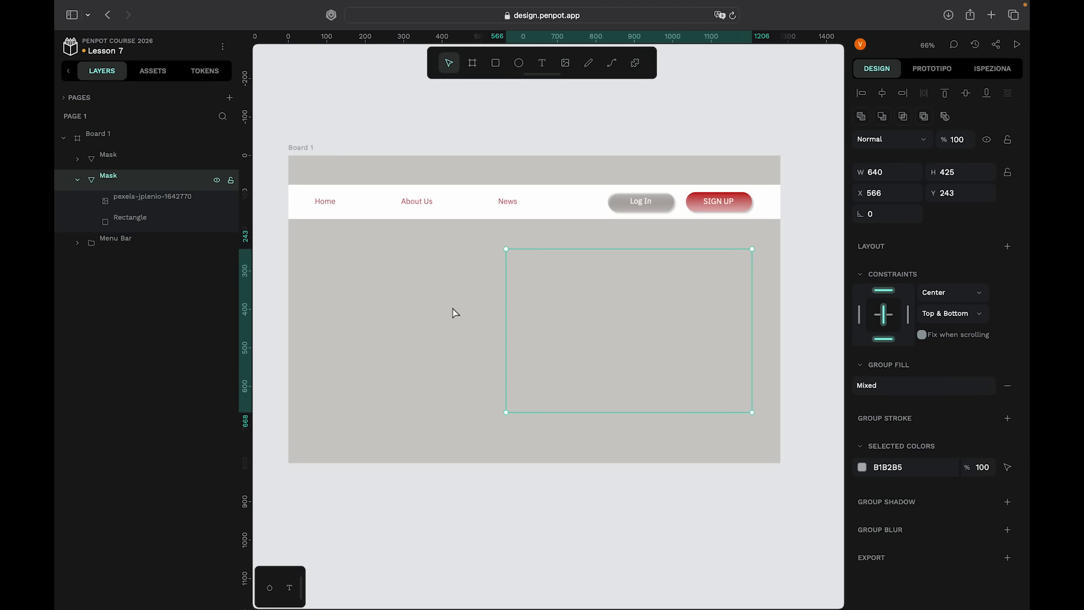
click(460, 317)
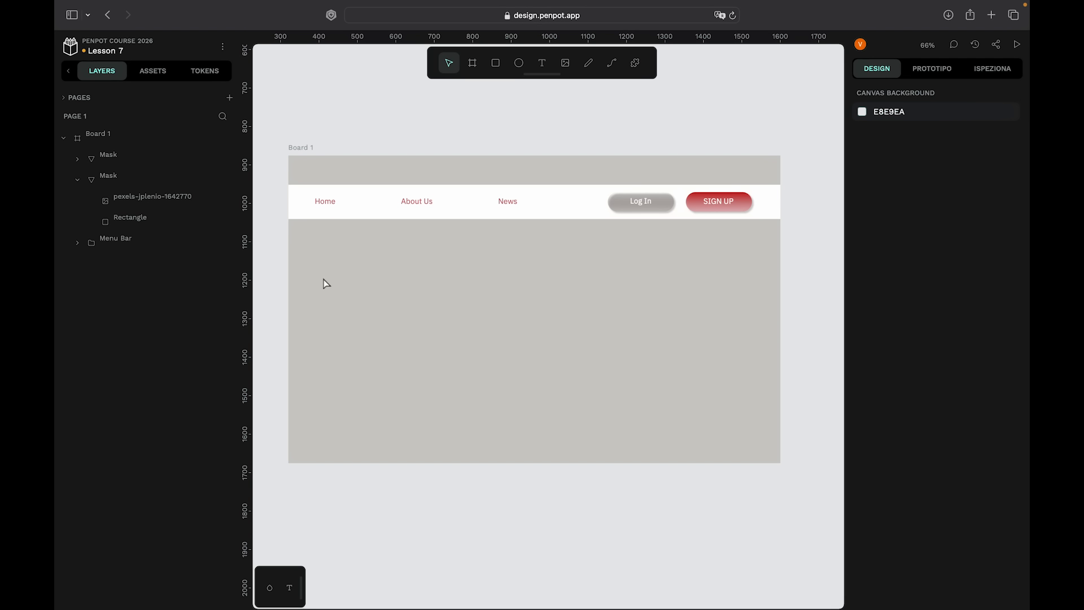
click(114, 163)
click(127, 196)
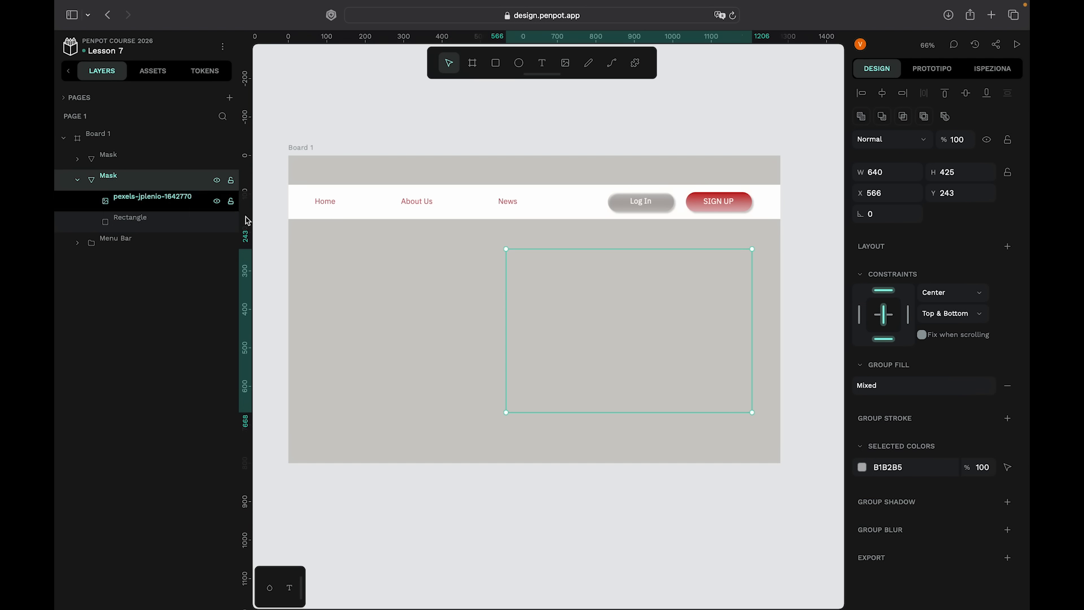
click(142, 161)
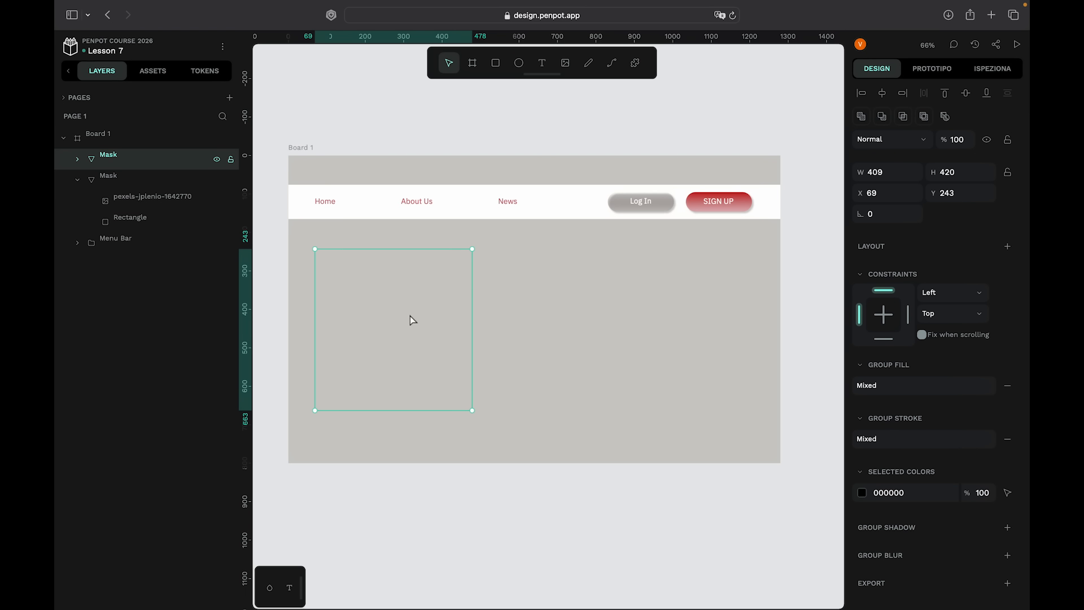
scroll(408, 313, up, 1)
scroll(408, 314, down, 2)
scroll(408, 313, down, 1)
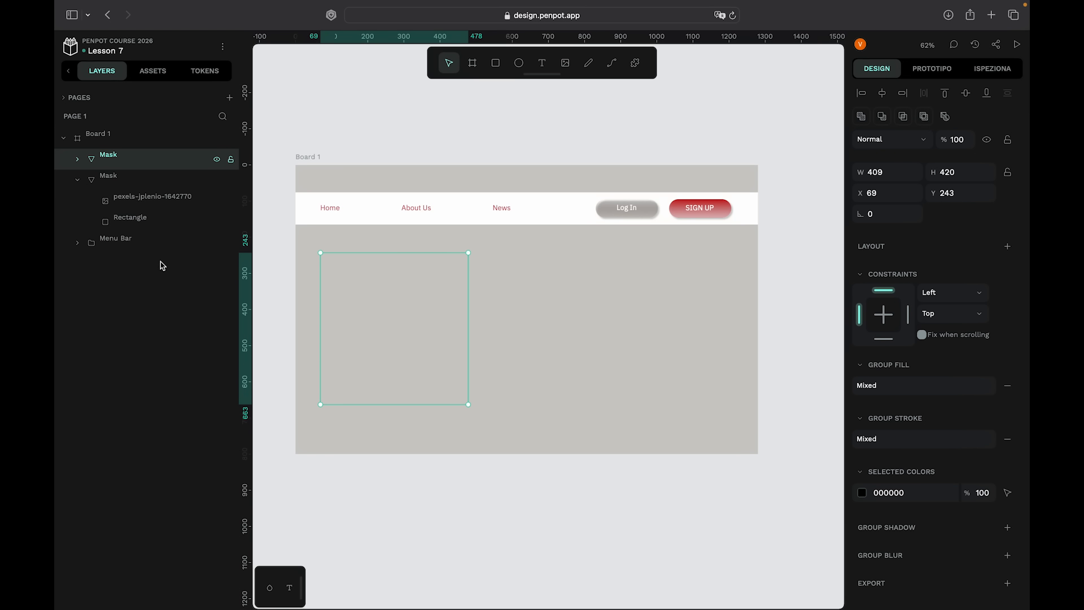
click(215, 161)
click(215, 162)
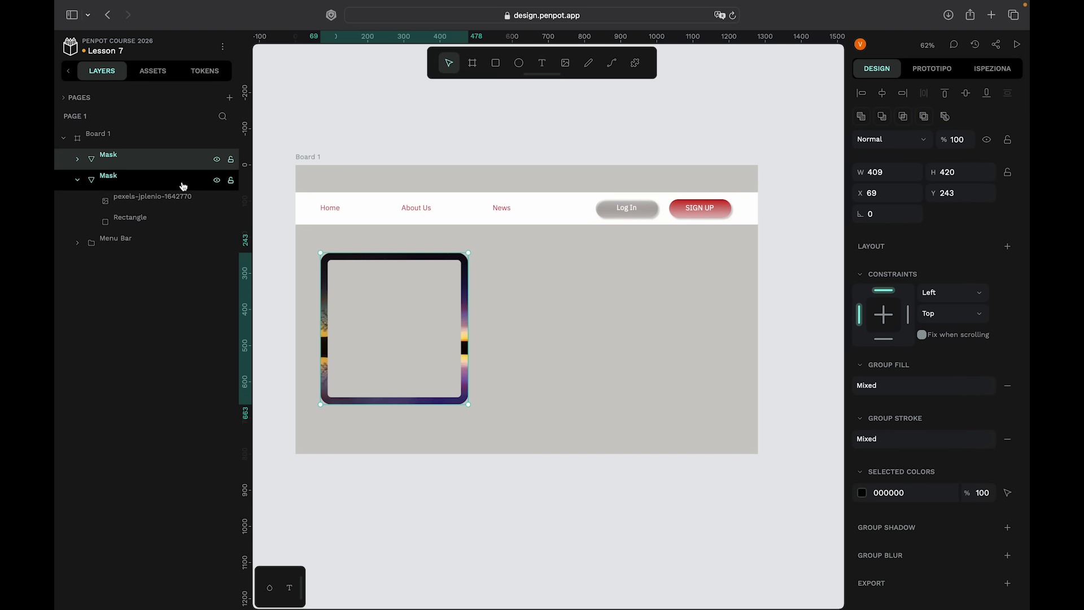
click(219, 184)
click(217, 182)
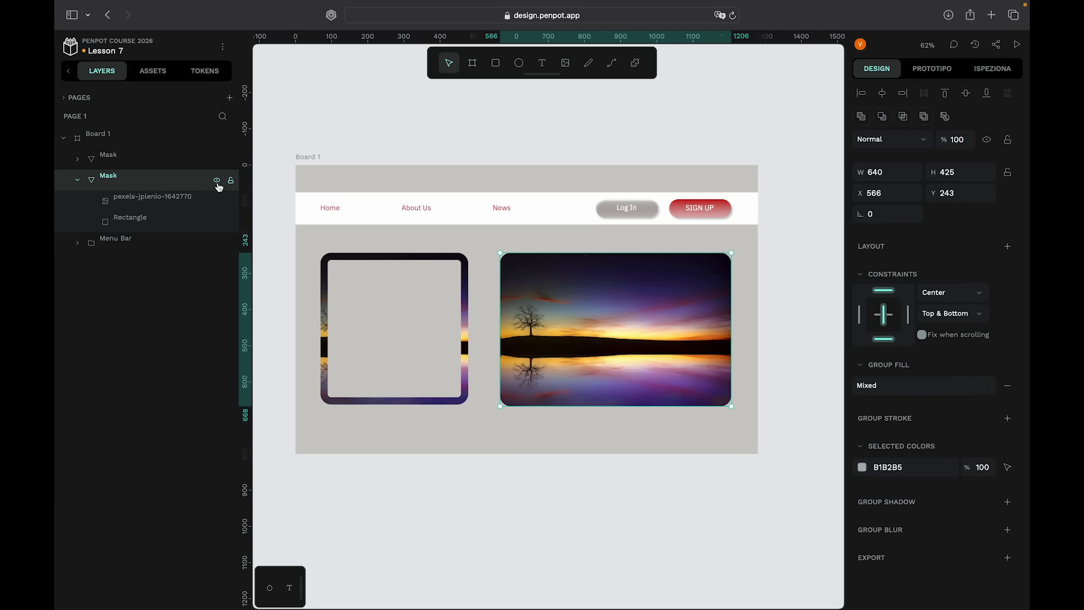
Widen Board 1 to about 1364 to test the large image mask's Center constraint, and undo only that resizing.
click(145, 134)
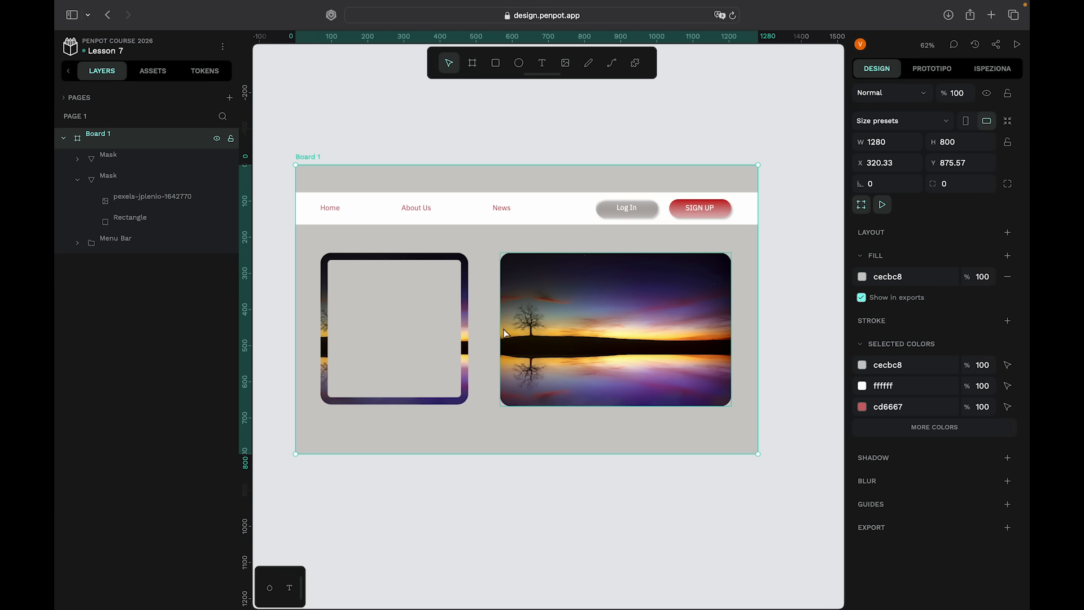
scroll(505, 333, up, 3)
scroll(505, 333, down, 3)
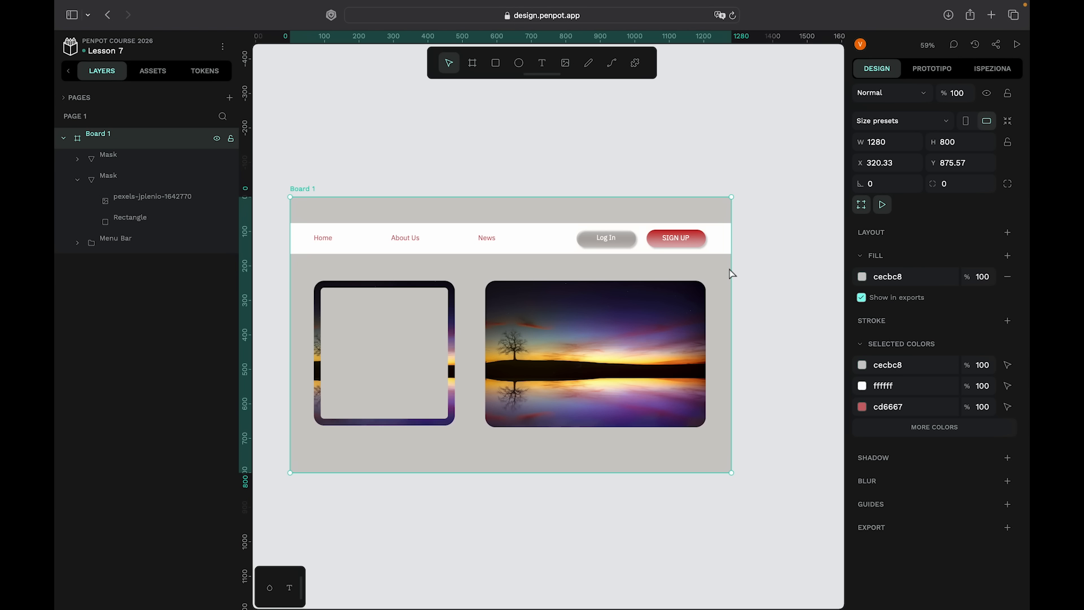
click(653, 331)
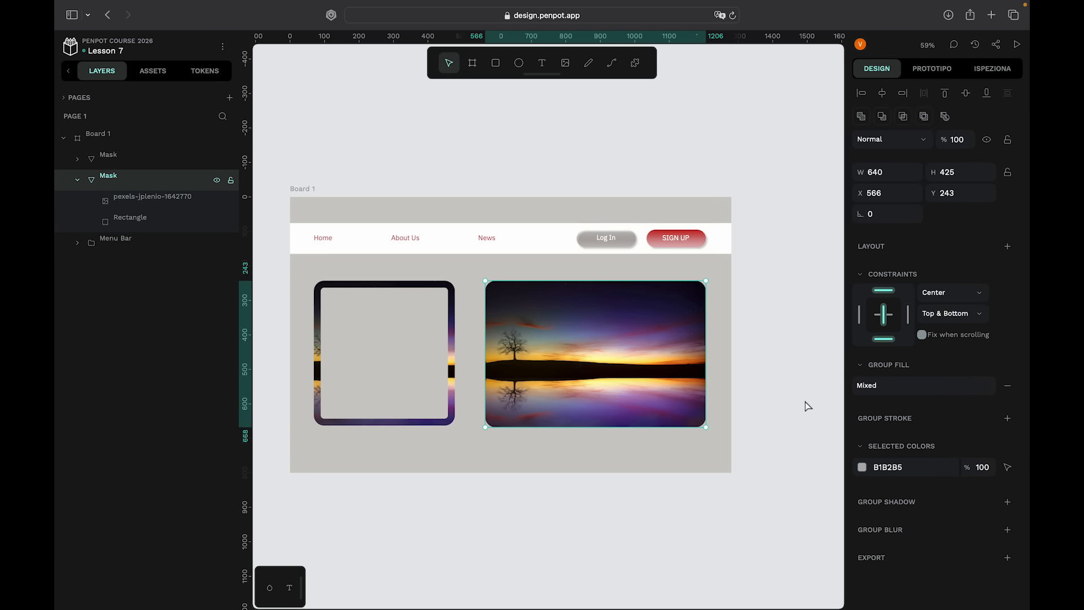
click(129, 136)
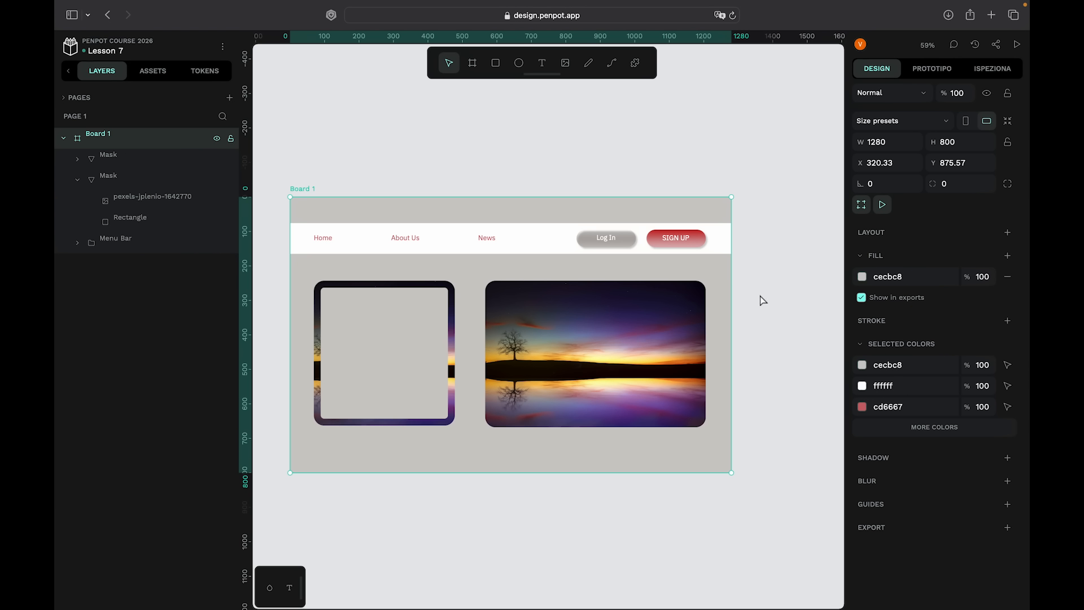
drag(731, 298, 760, 286)
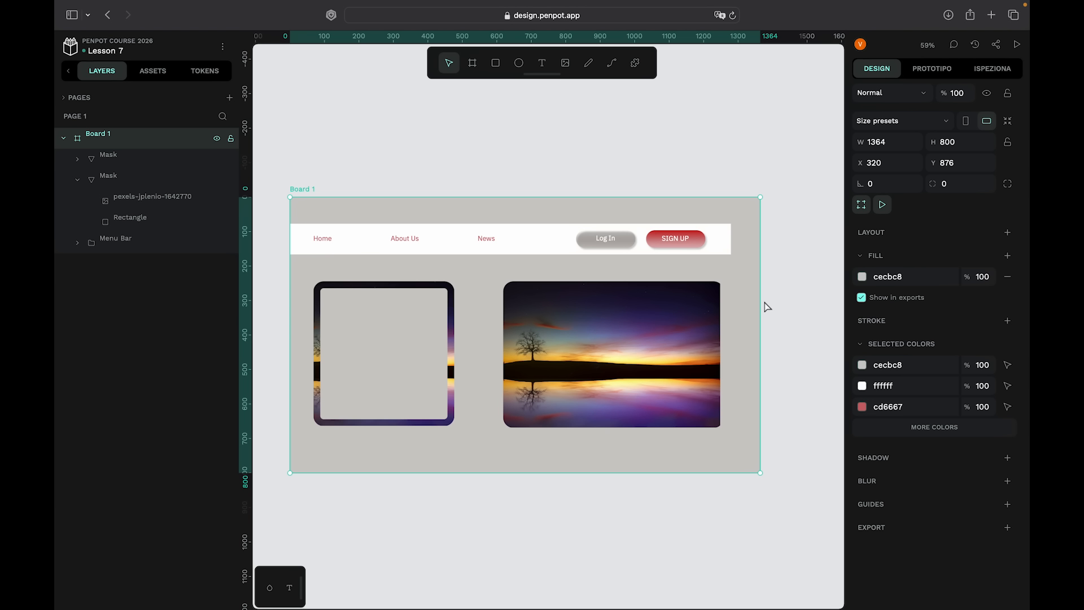
key(super+z)
key(super+z)
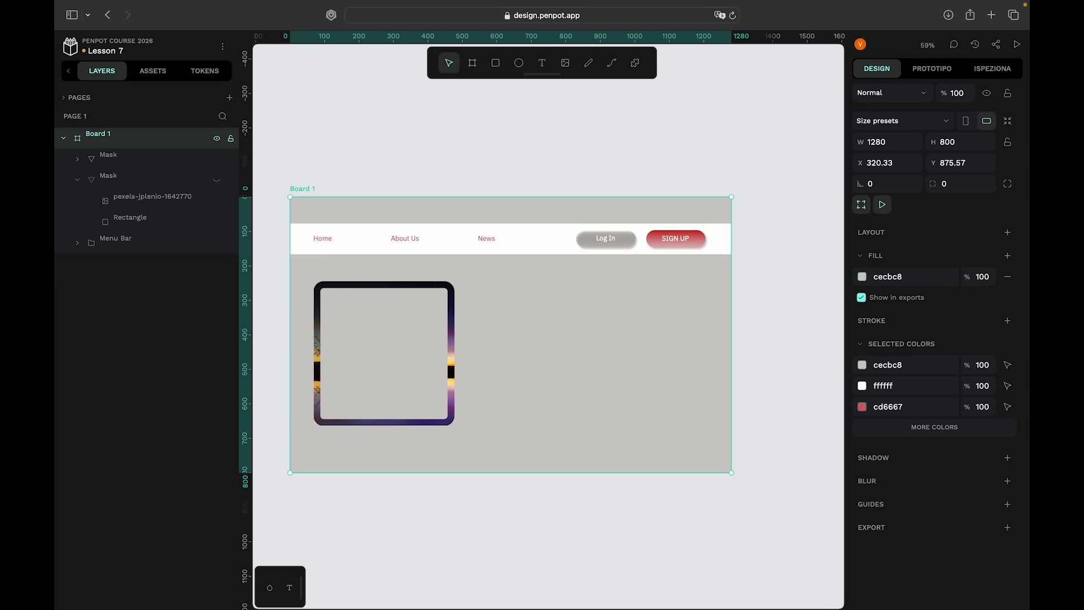
key(super+shift+z)
Review the horizontal and vertical constraint options available for the large image mask.
click(674, 358)
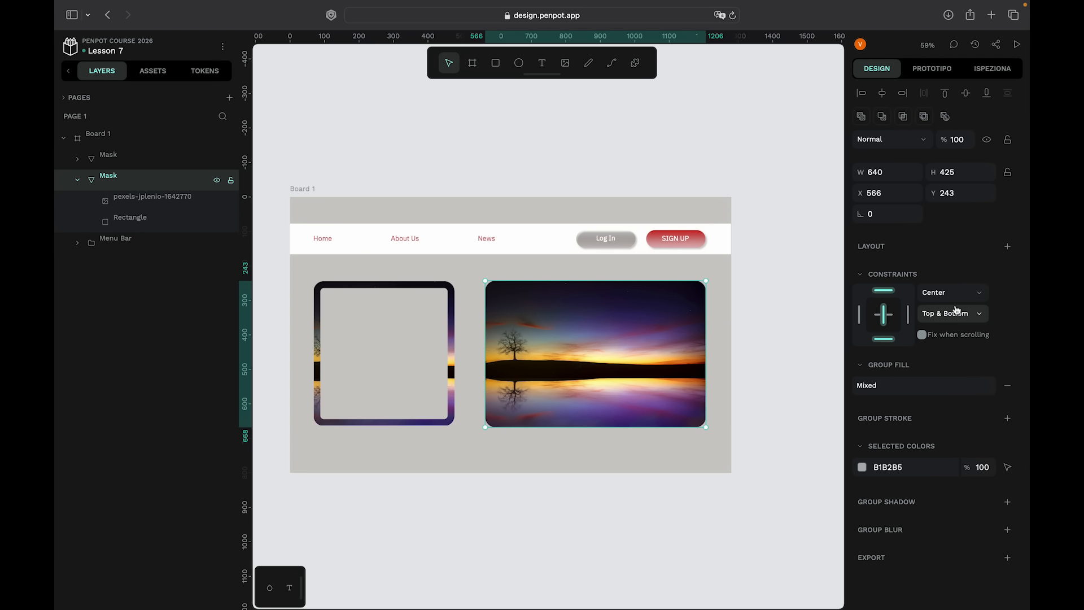
click(977, 294)
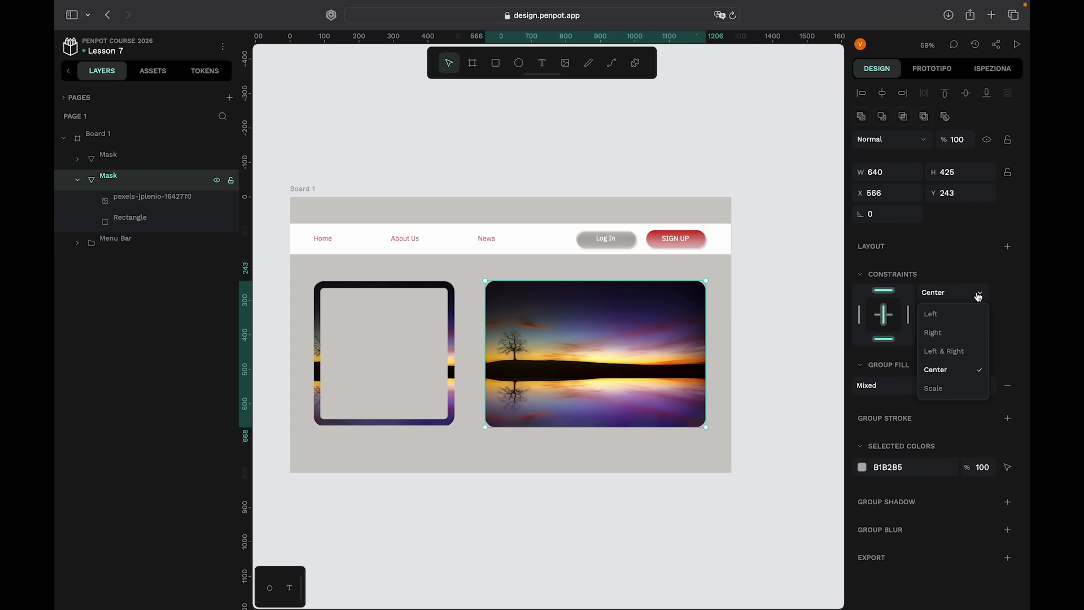
click(1002, 315)
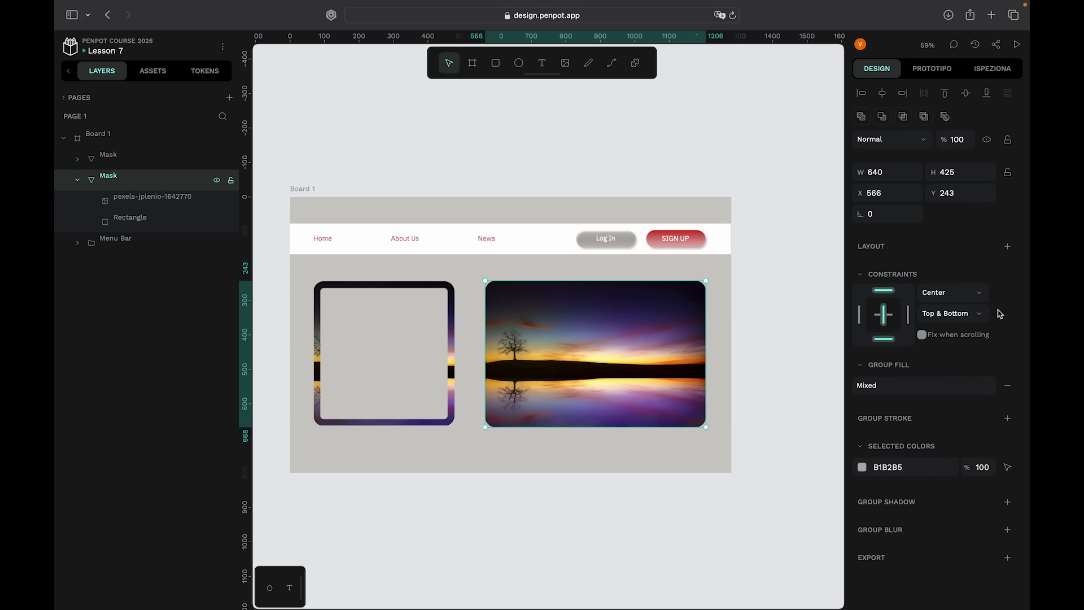
click(966, 313)
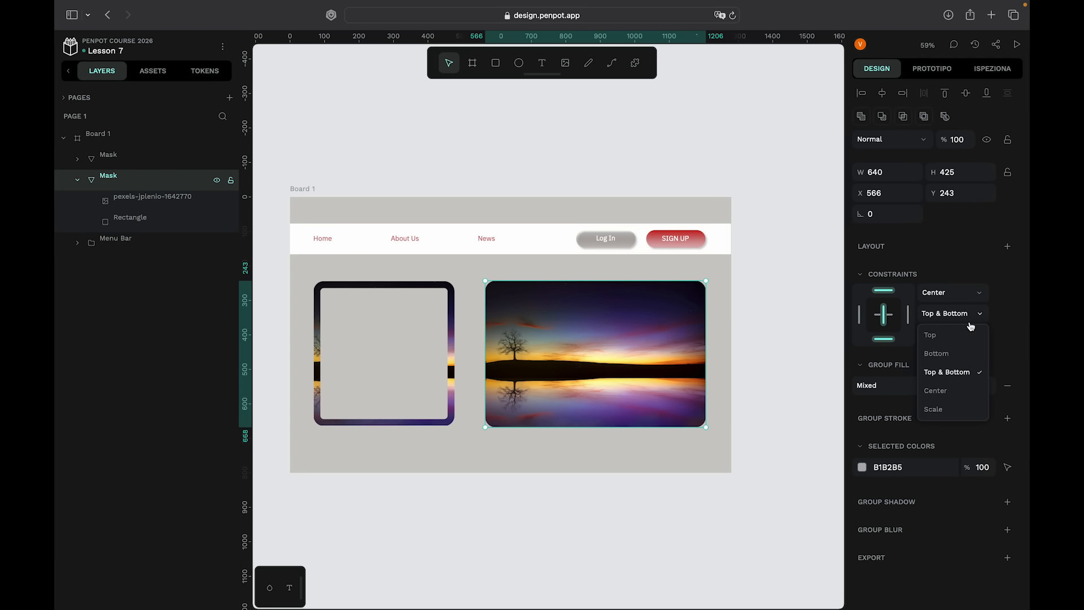
click(1015, 356)
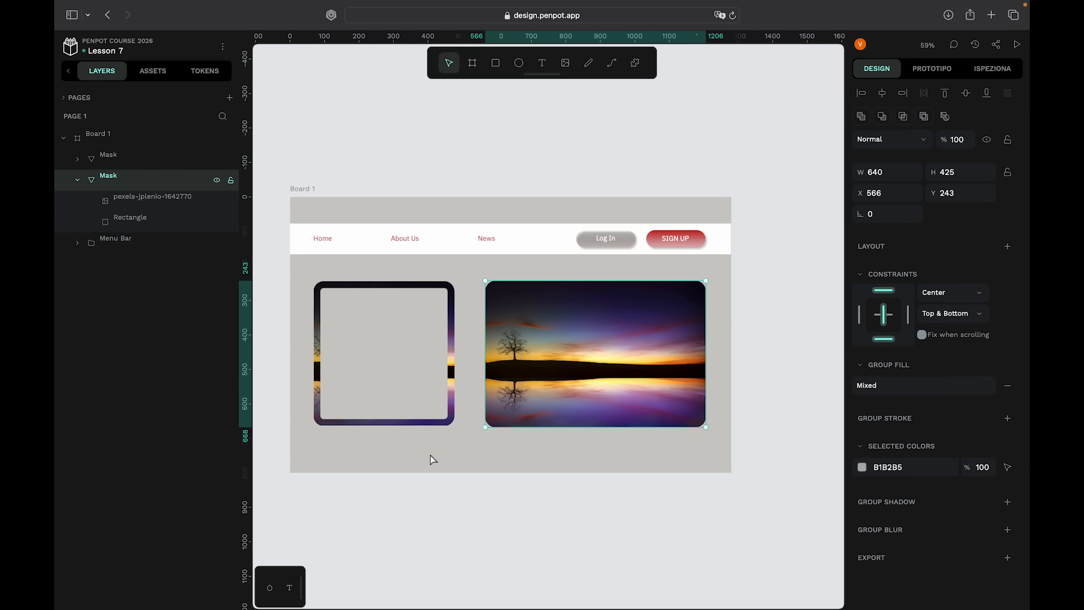
Set the vertical constraint of the small frame-shaped mask to Bottom.
click(436, 418)
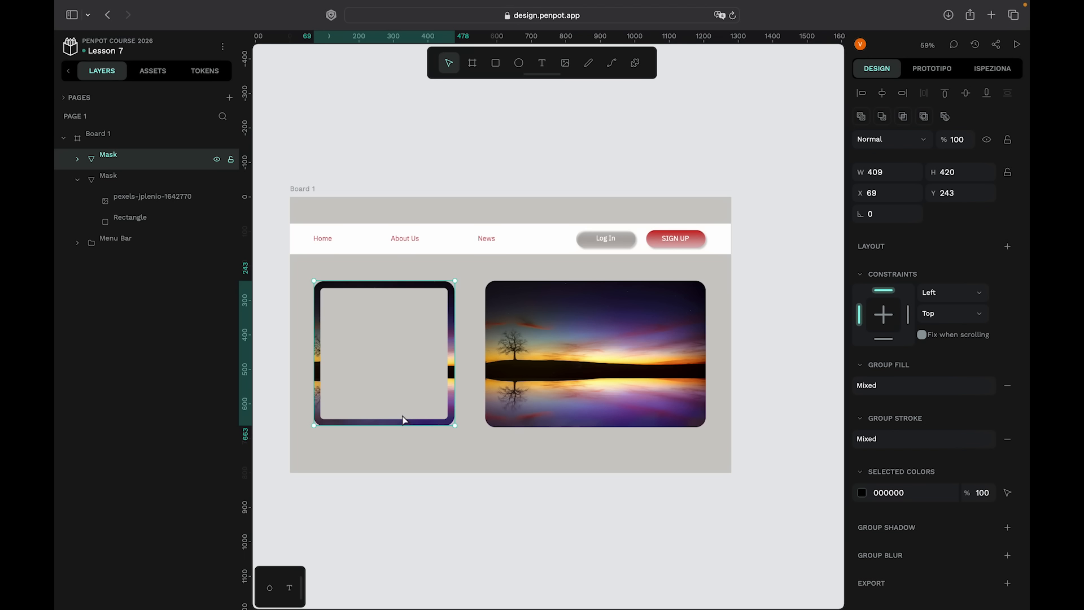
click(961, 313)
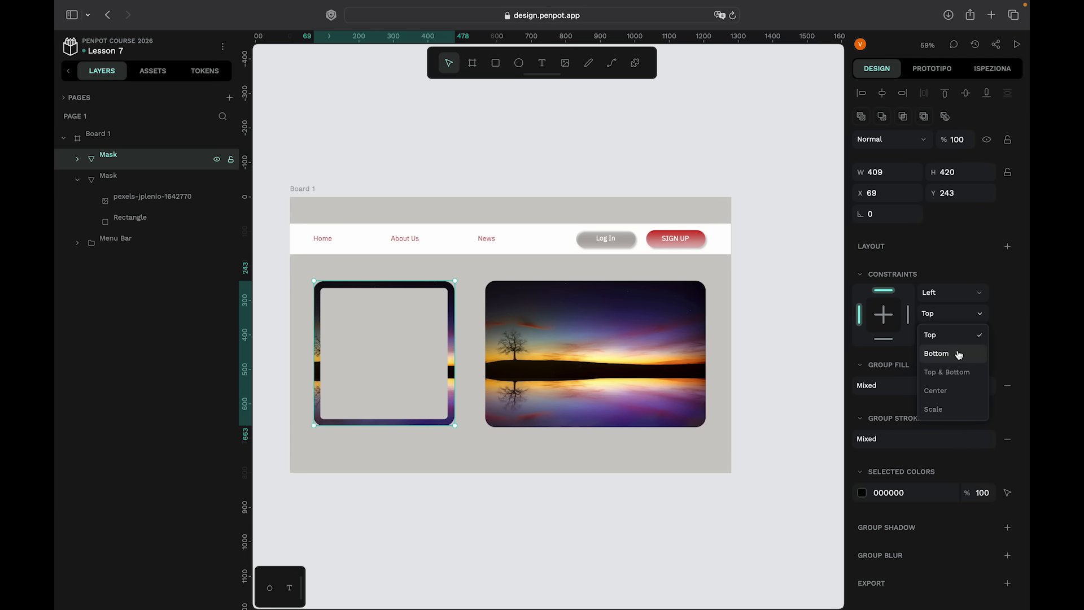
click(961, 355)
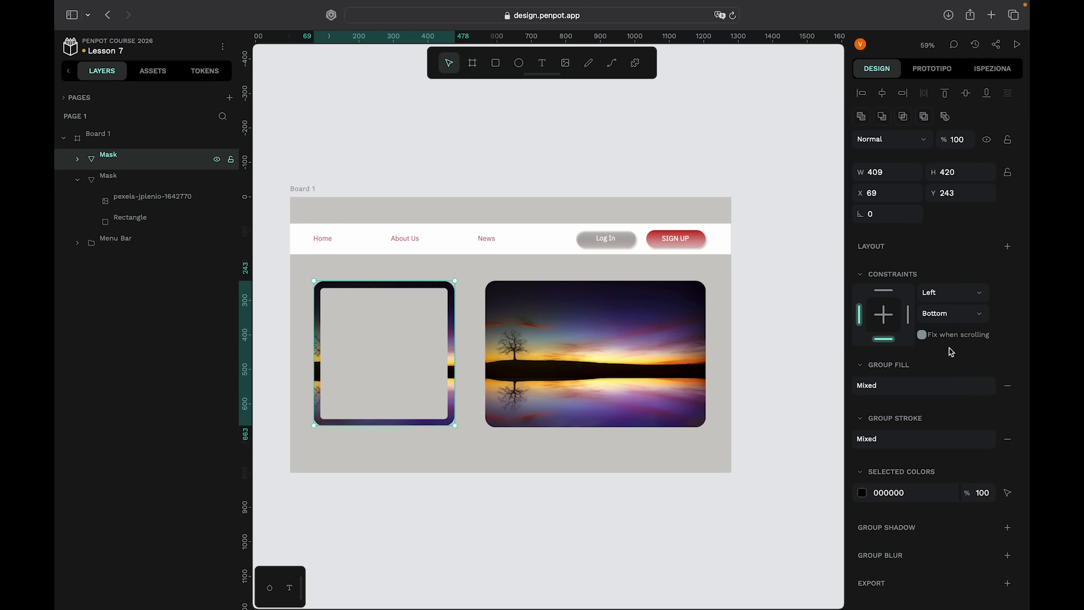
Test the masks' vertical constraints by extending Board 1's height to about 1116, shortening it, and extending it to about 1131.
scroll(568, 354, left, 2)
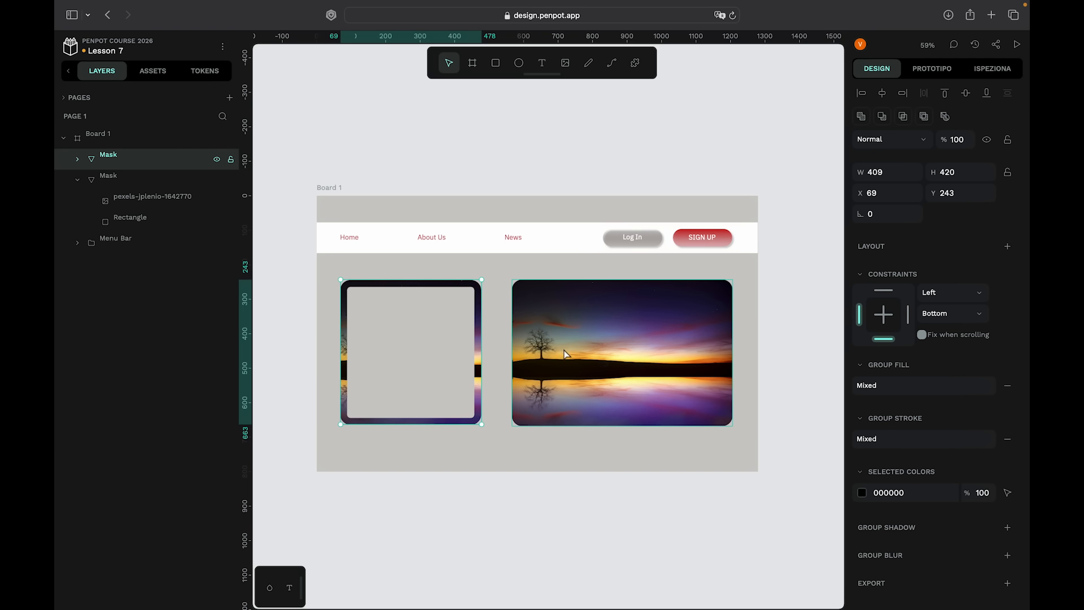
click(164, 140)
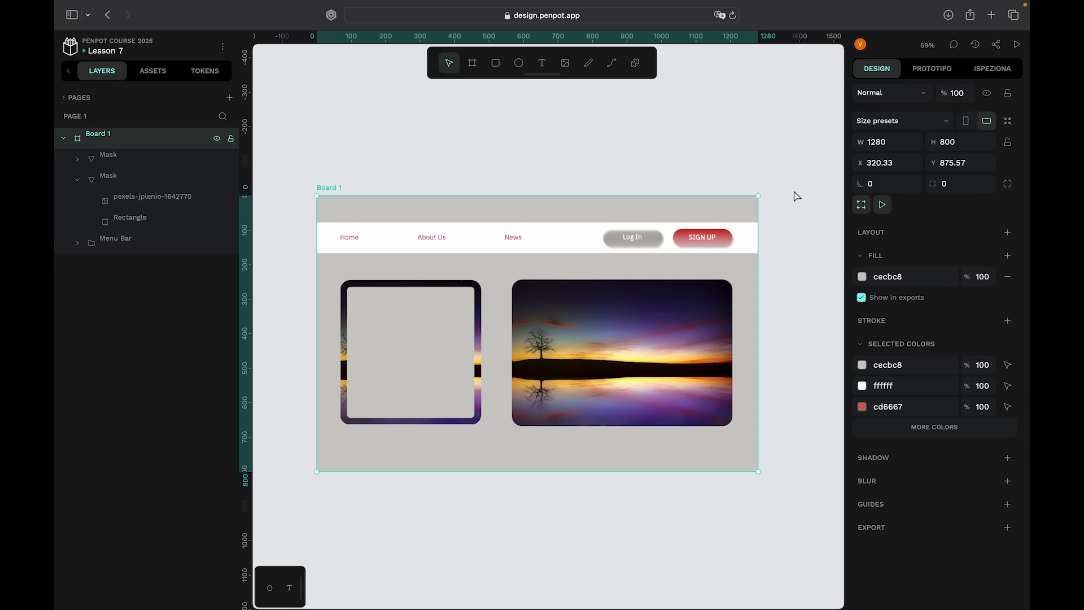
scroll(630, 469, down, 3)
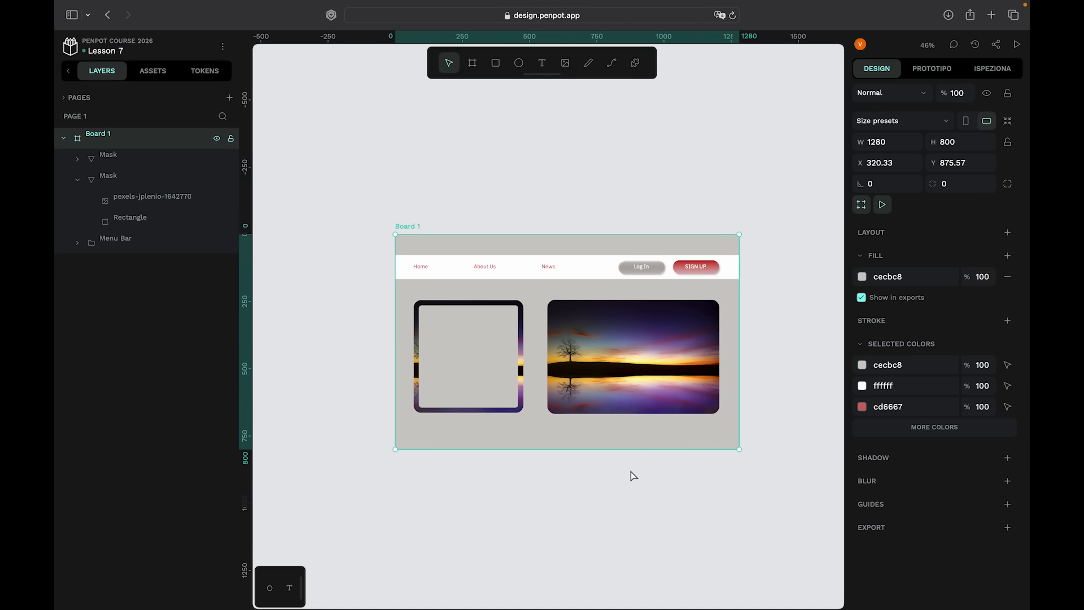
scroll(625, 462, down, 2)
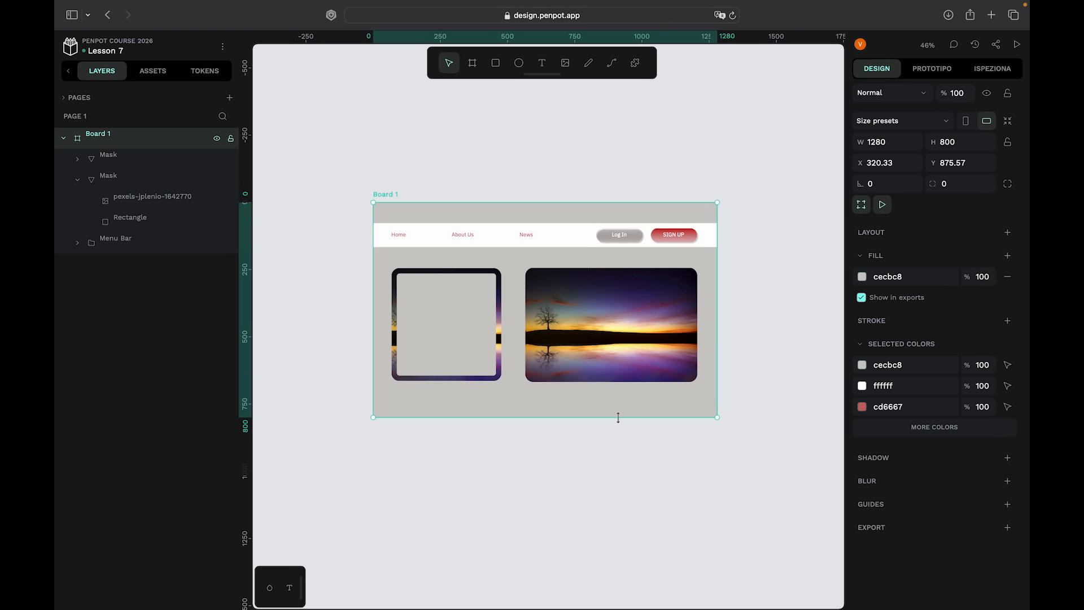
drag(618, 417, 628, 502)
scroll(631, 509, down, 4)
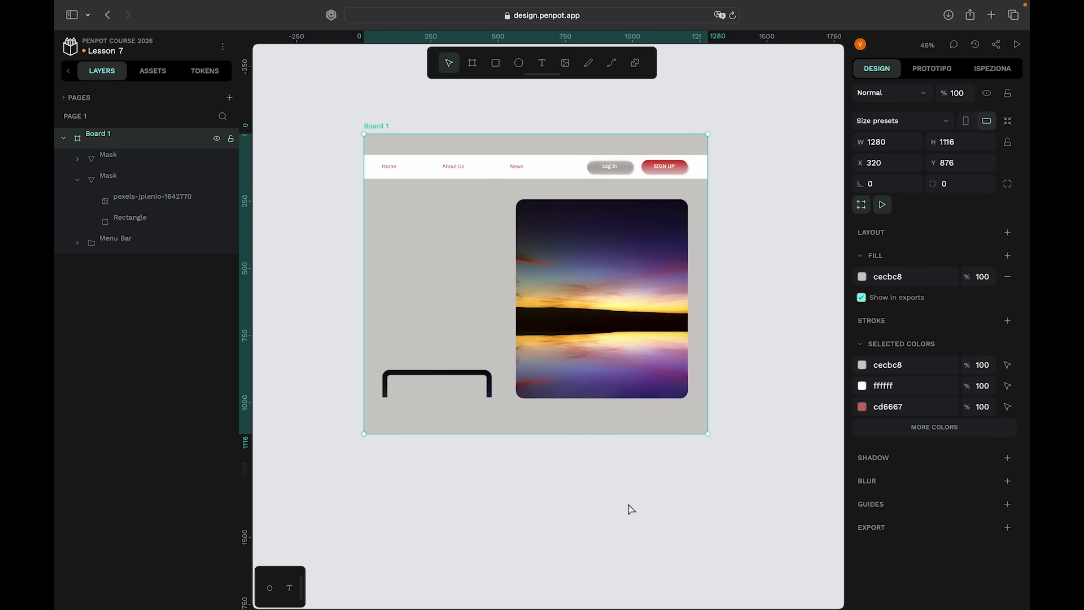
drag(588, 429, 586, 335)
drag(498, 334, 489, 433)
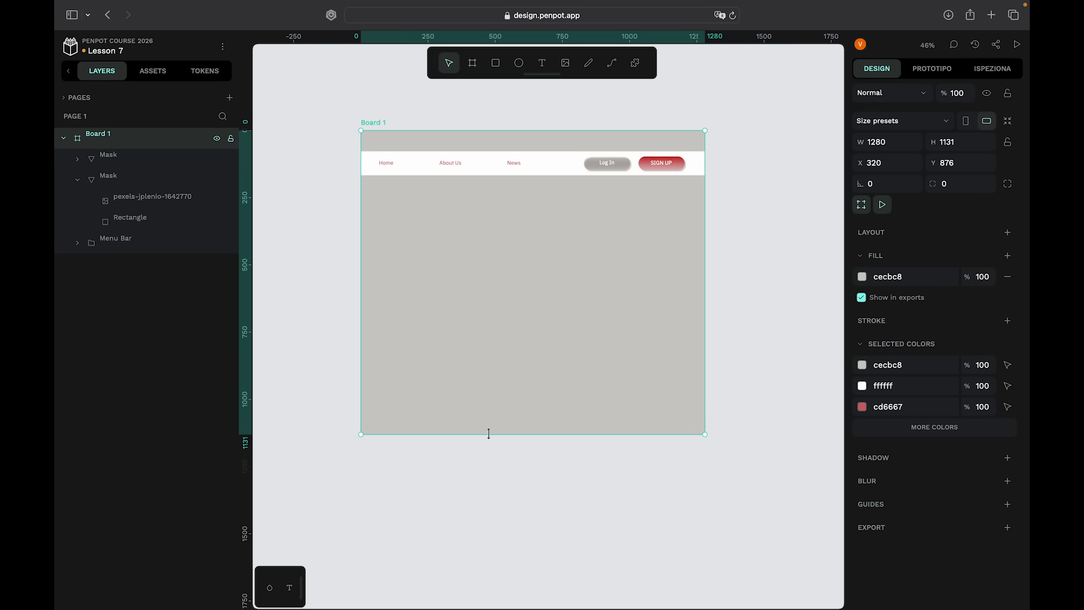
Toggle both masks' visibility to redraw their images, and inspect how they fit the taller board.
click(216, 162)
click(216, 181)
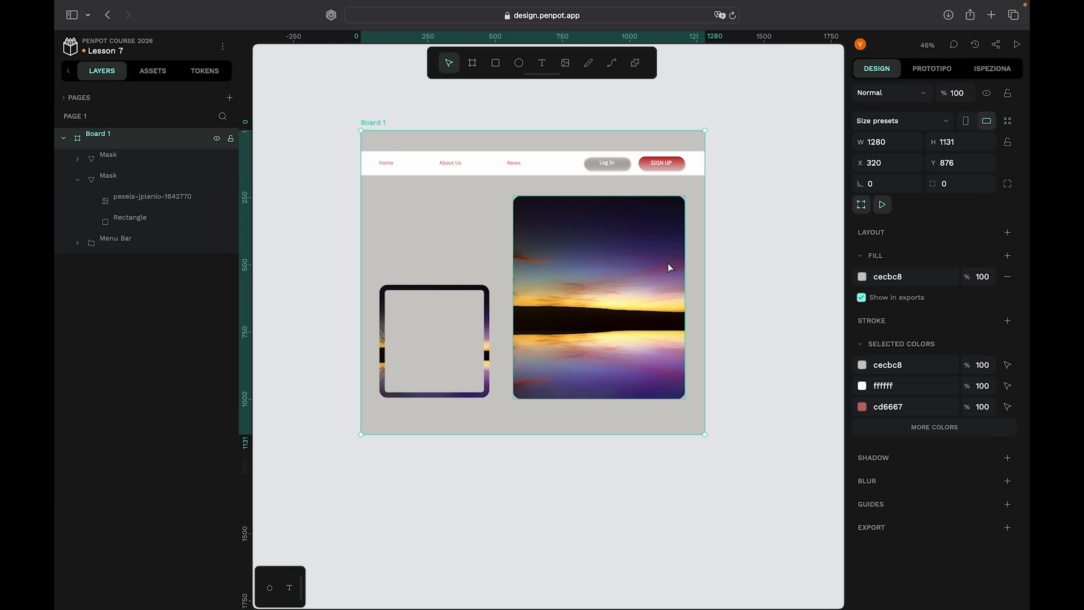
scroll(602, 286, up, 2)
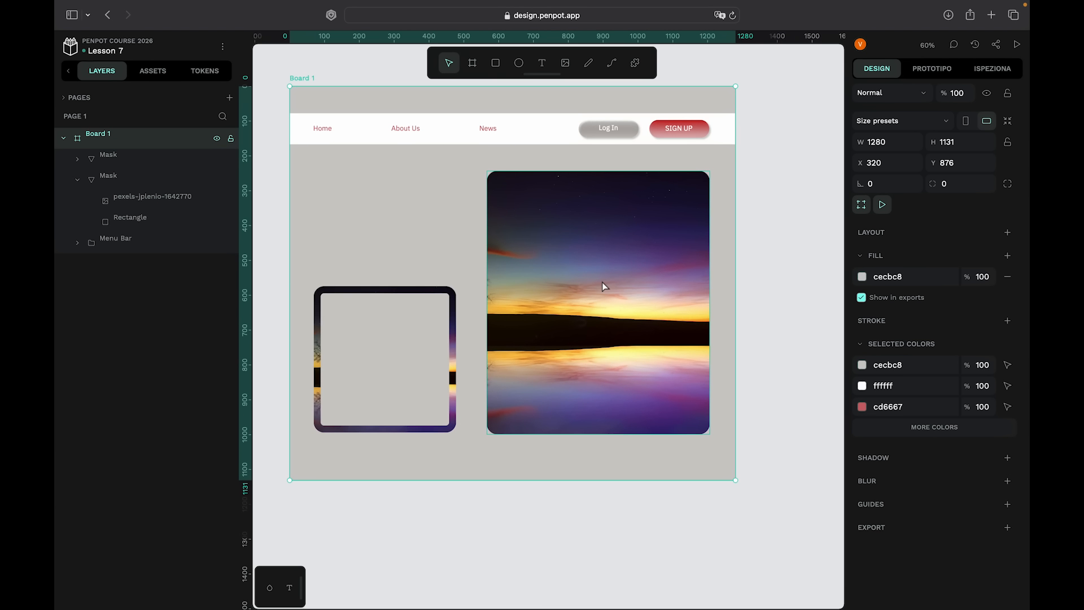
scroll(602, 287, left, 2)
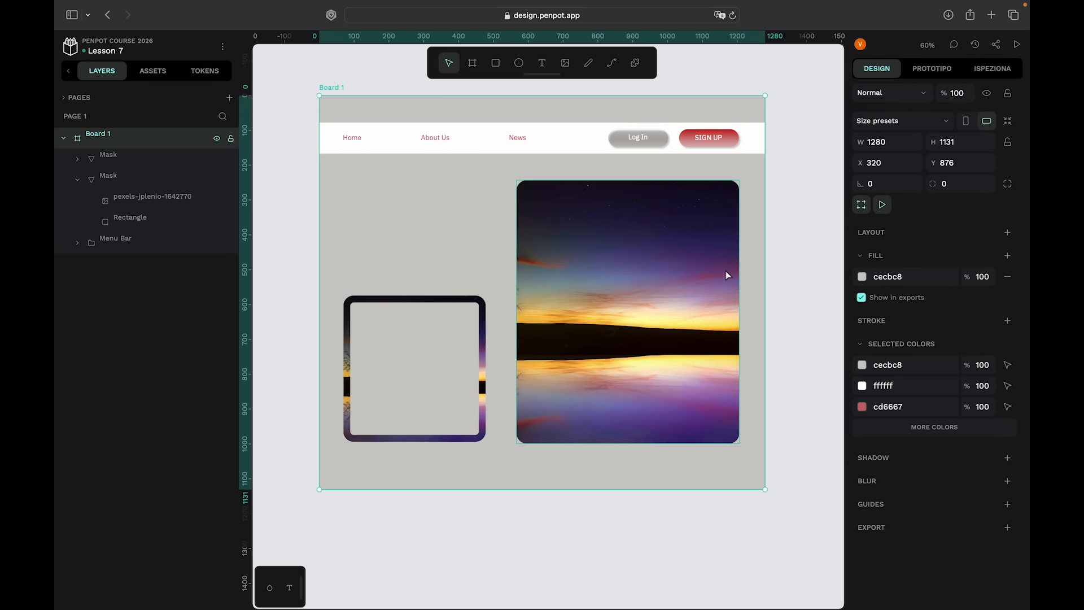
scroll(727, 275, up, 3)
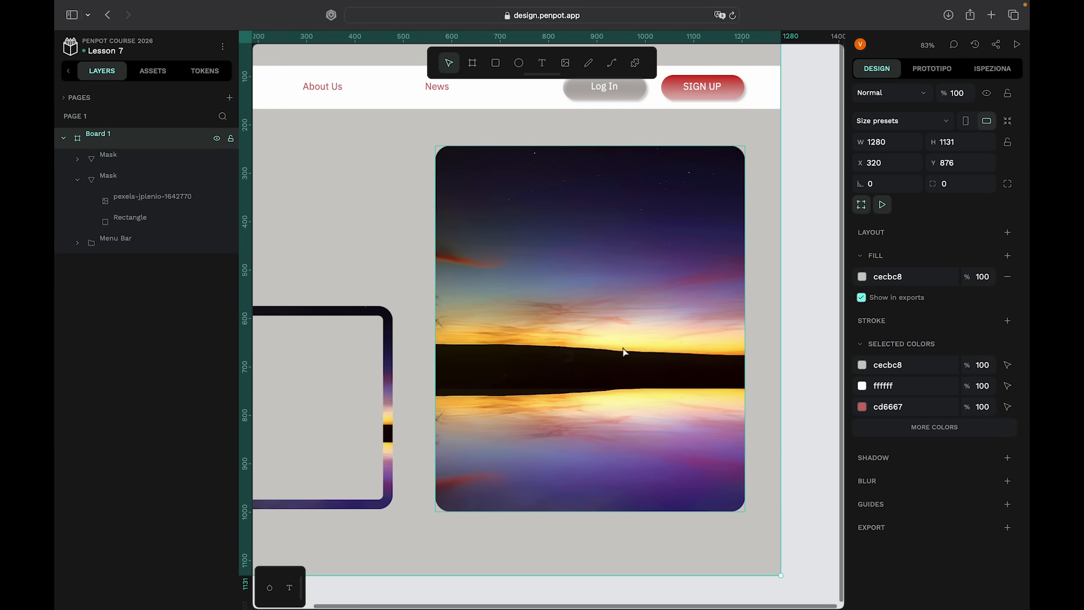
scroll(615, 371, down, 3)
Select the stretched large image mask and review its vertical constraint options.
click(613, 371)
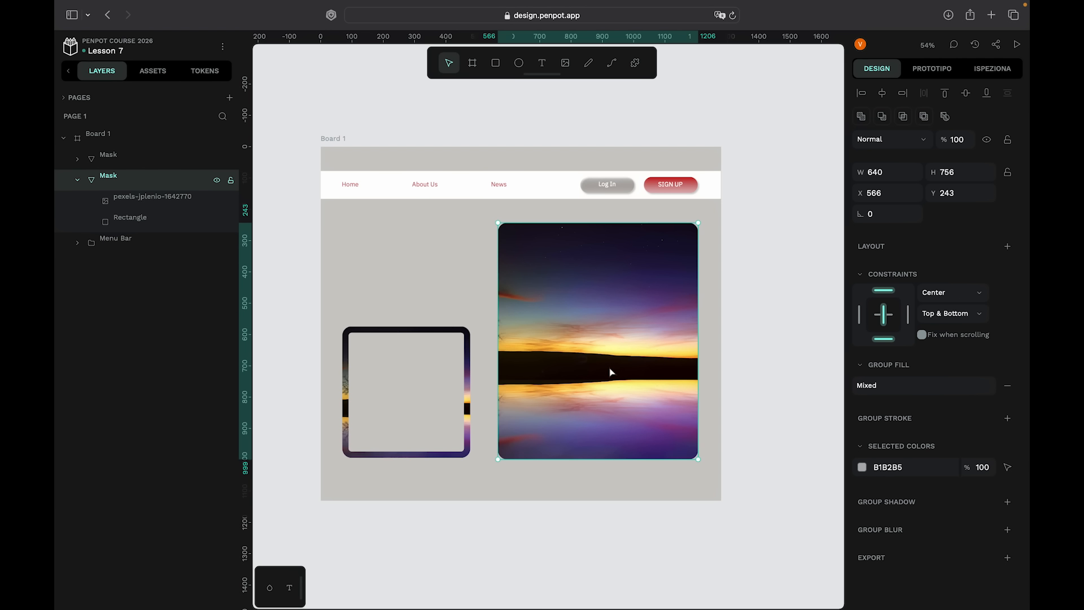
click(953, 313)
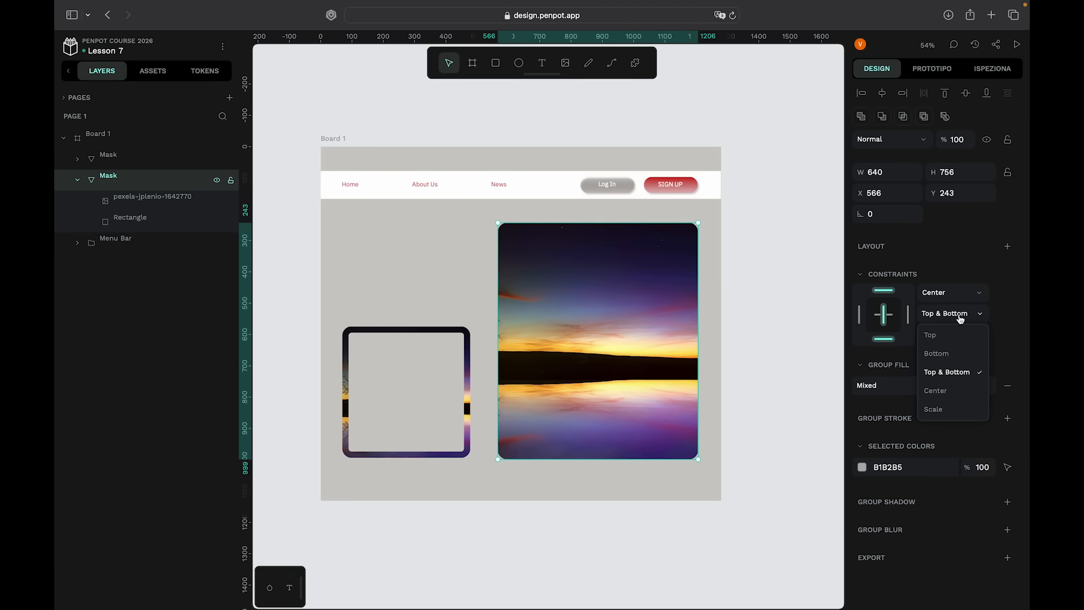
click(916, 253)
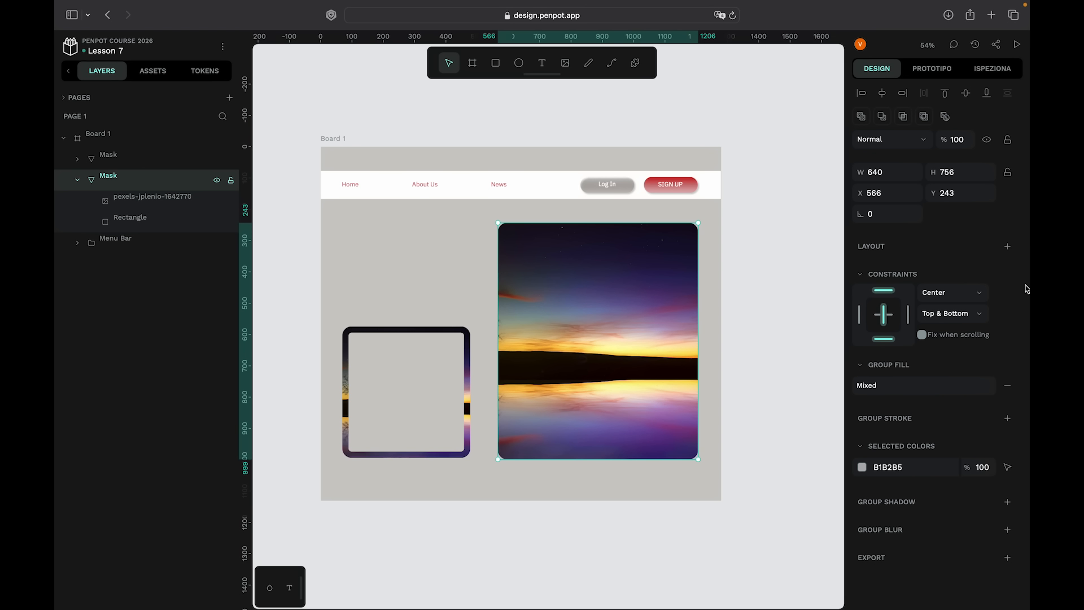
Undo the height changes made to Board 1 until its original size is restored.
key(super+z)
key(super+z)
key(super+z)
key(super+z)
key(super+z)
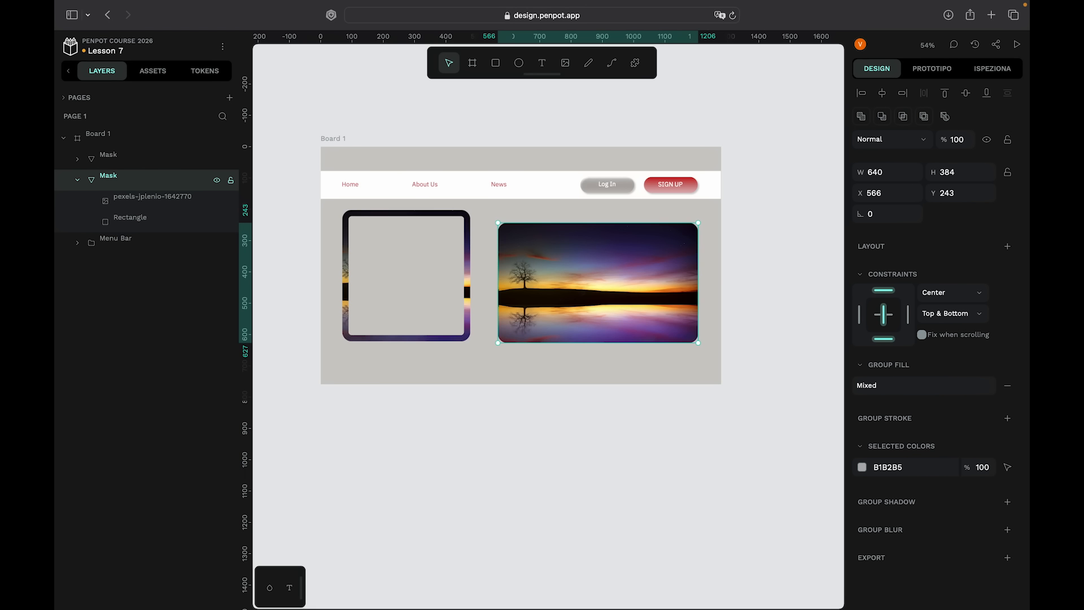
key(super+z)
key(super+z)
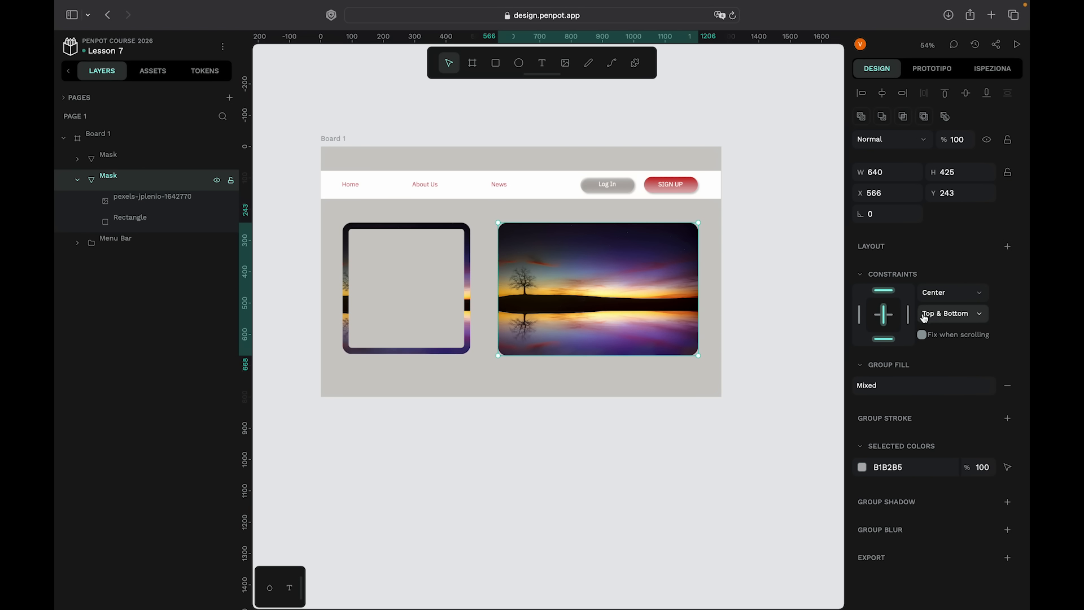
Set the large image mask's horizontal constraint to Right and its vertical constraint to Bottom.
click(967, 300)
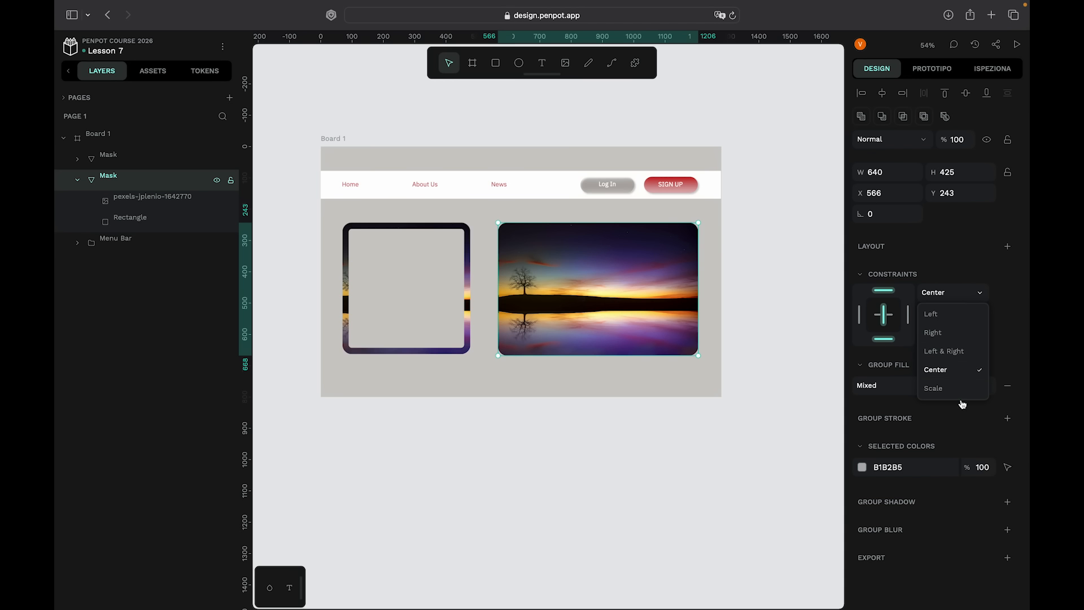
click(1008, 346)
click(955, 298)
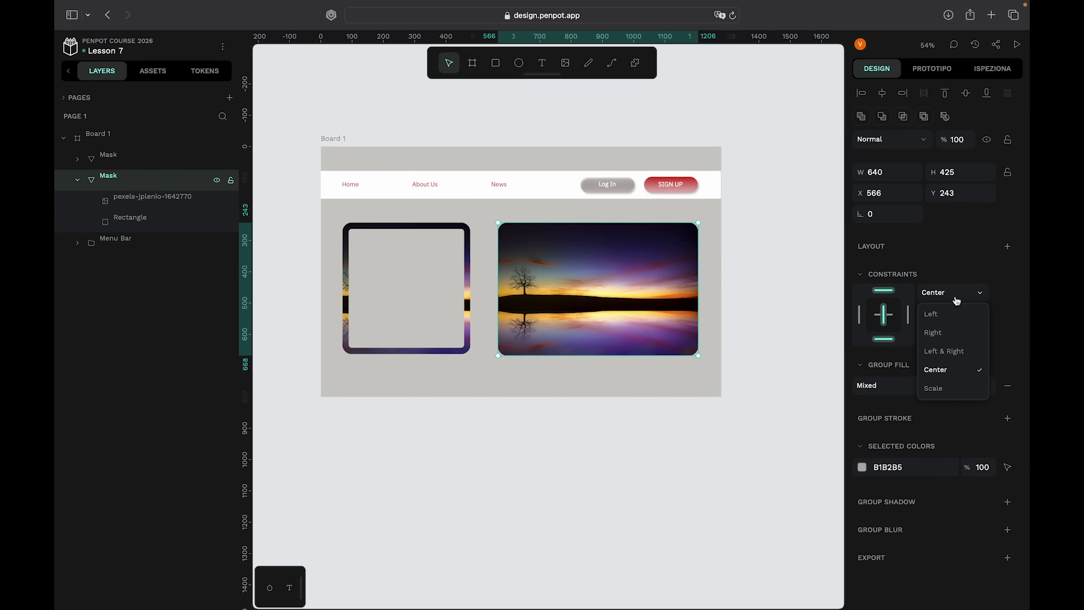
click(957, 334)
click(954, 313)
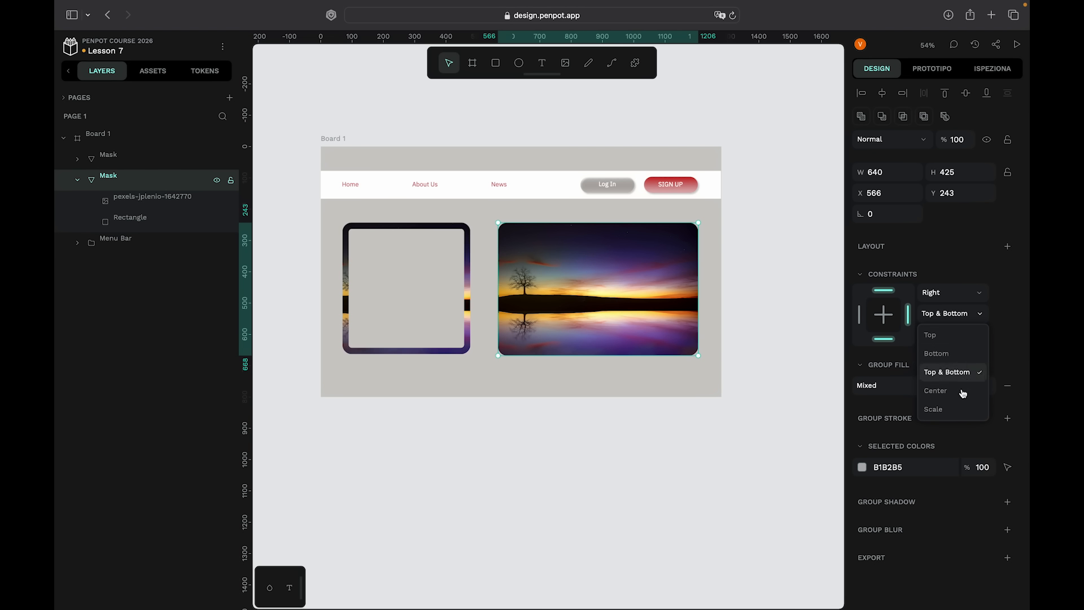
click(941, 356)
Resize Board 1's height and width to test the Right and Bottom constraints, undoing each resize.
click(333, 138)
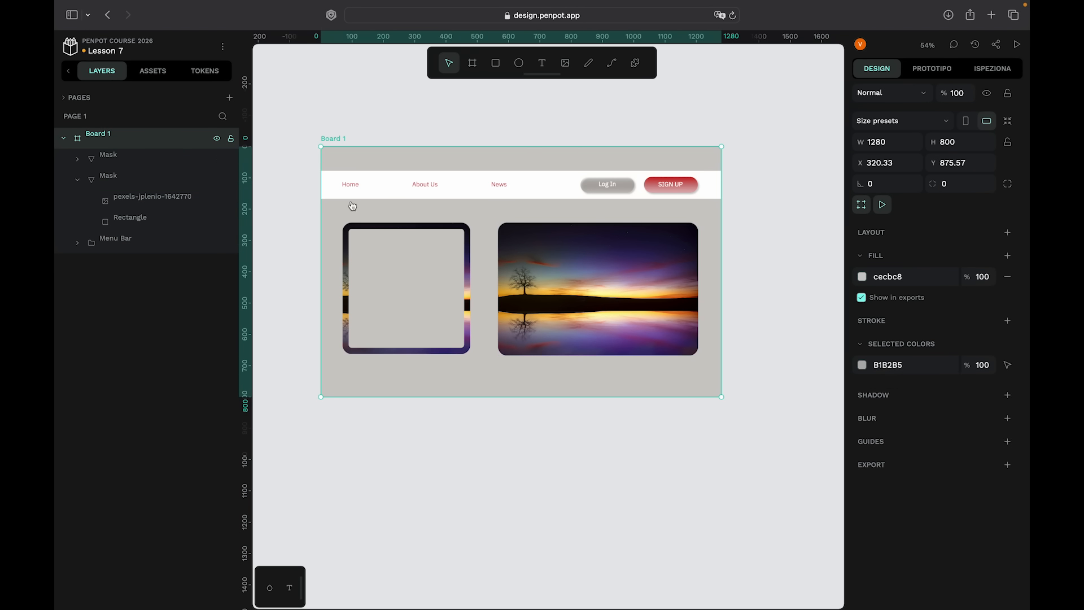
drag(572, 395, 542, 407)
key(super+z)
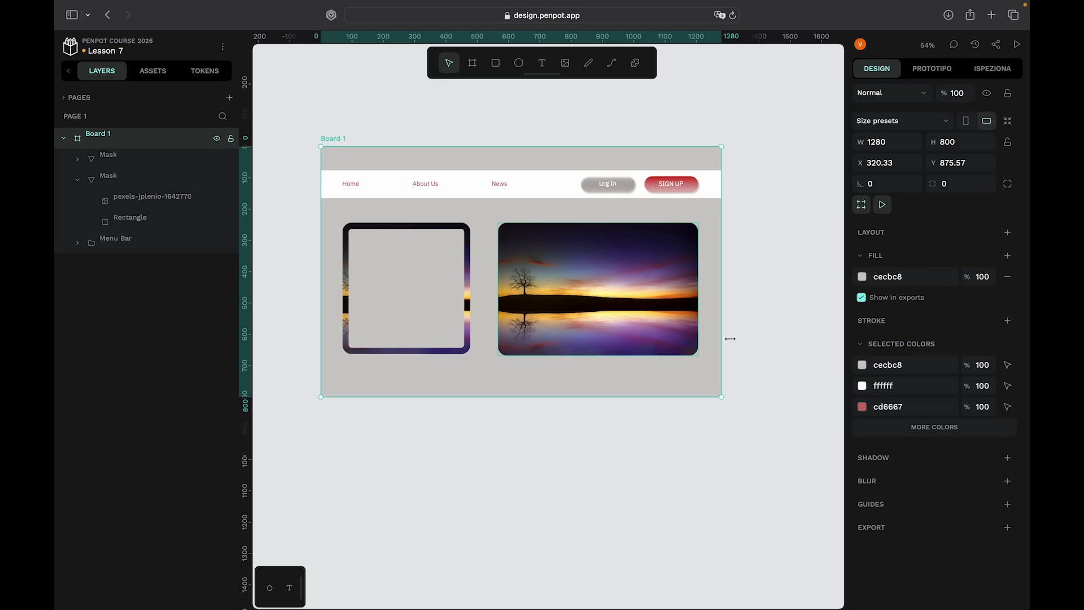
click(783, 336)
key(super+z)
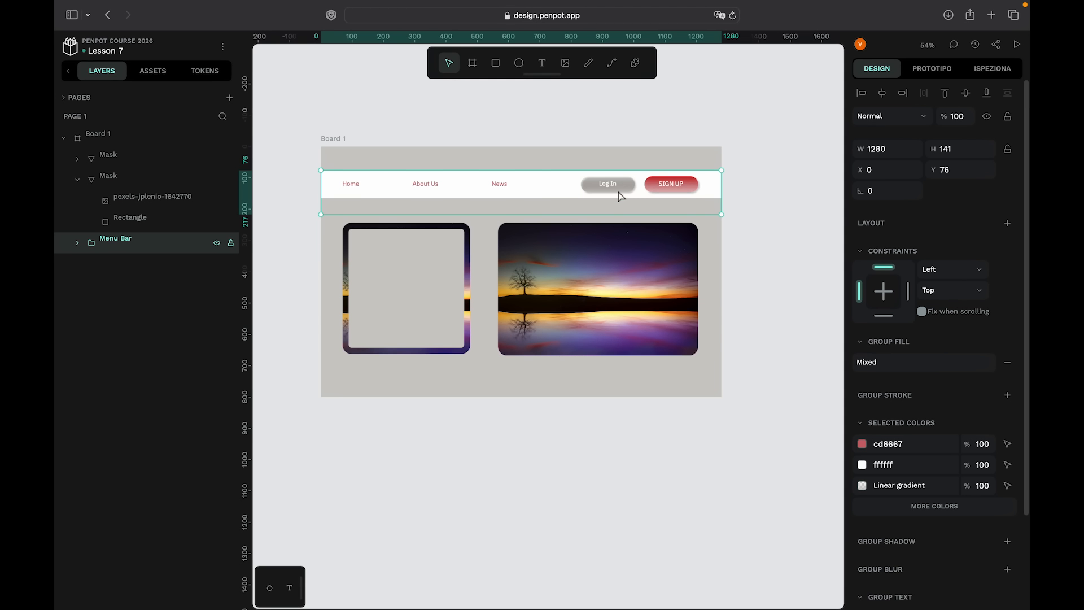
Set the Menu Bar group's horizontal constraint to Center.
scroll(558, 195, up, 2)
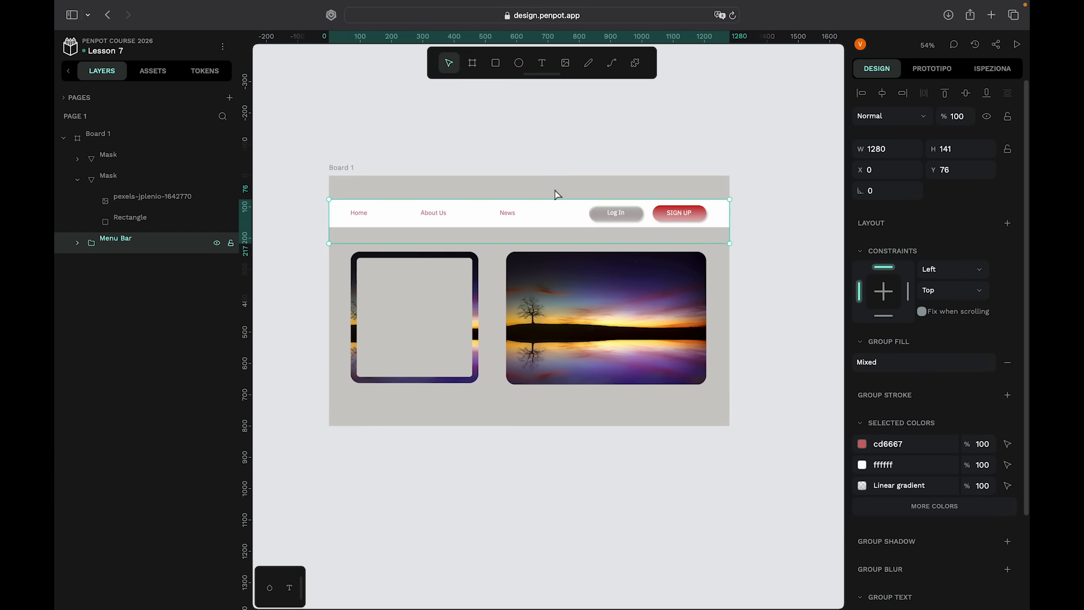
scroll(558, 195, up, 3)
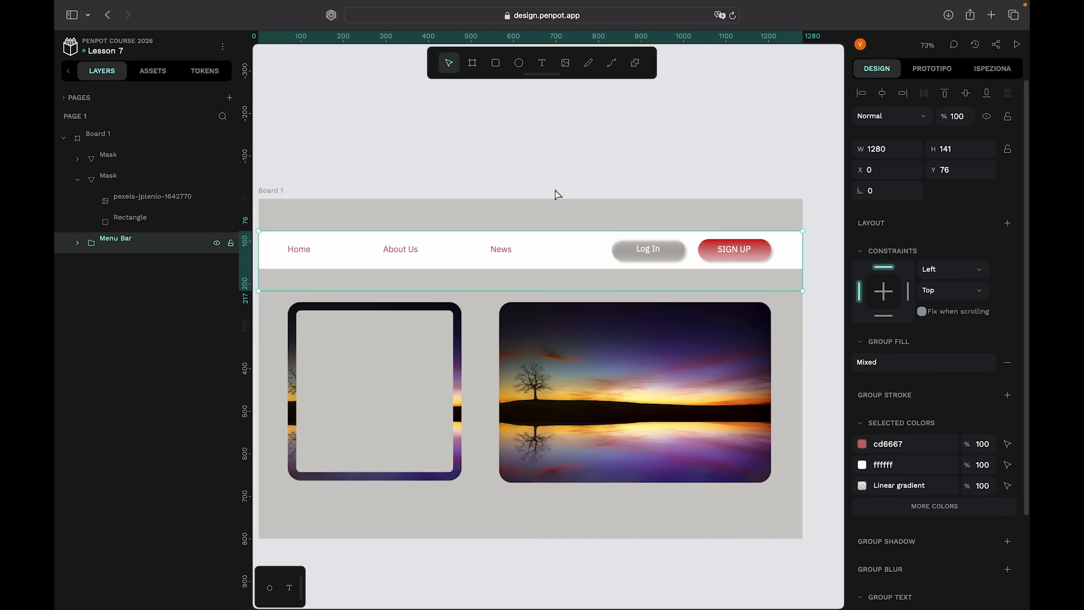
scroll(556, 194, down, 2)
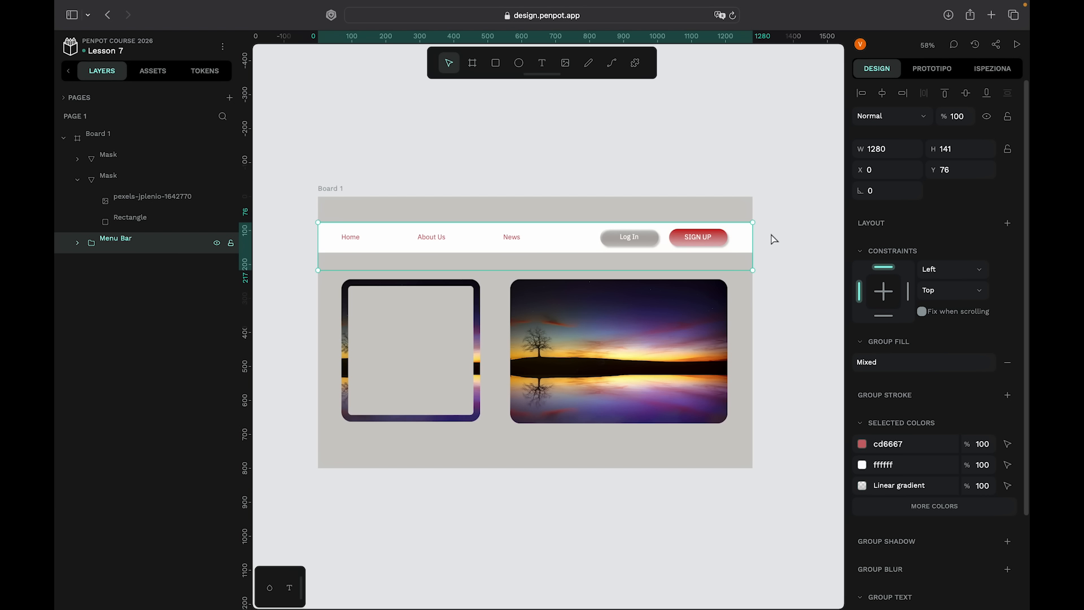
click(960, 269)
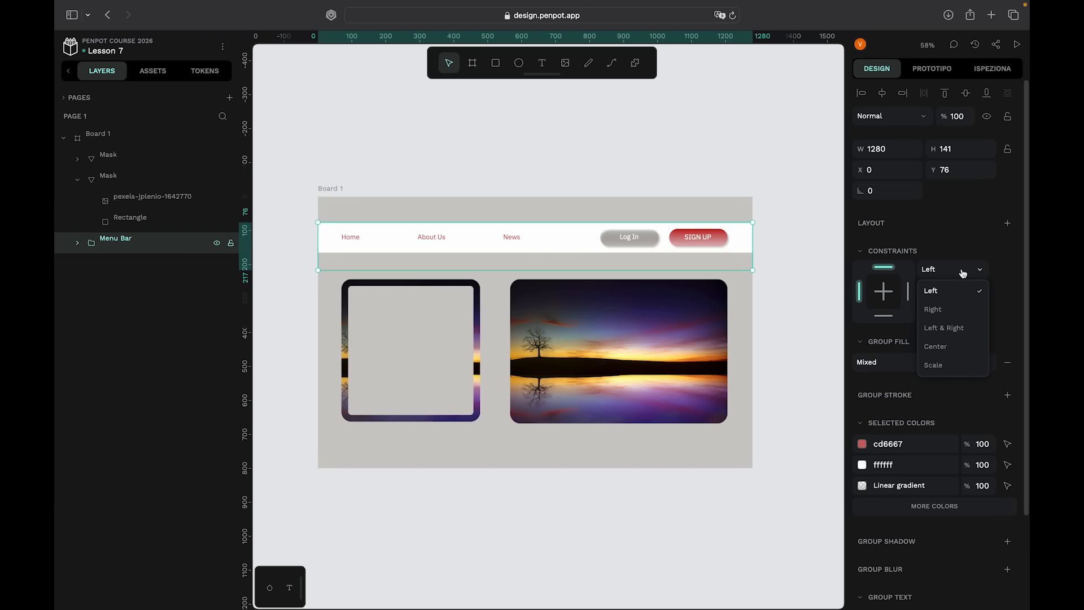
click(959, 290)
click(965, 277)
click(967, 347)
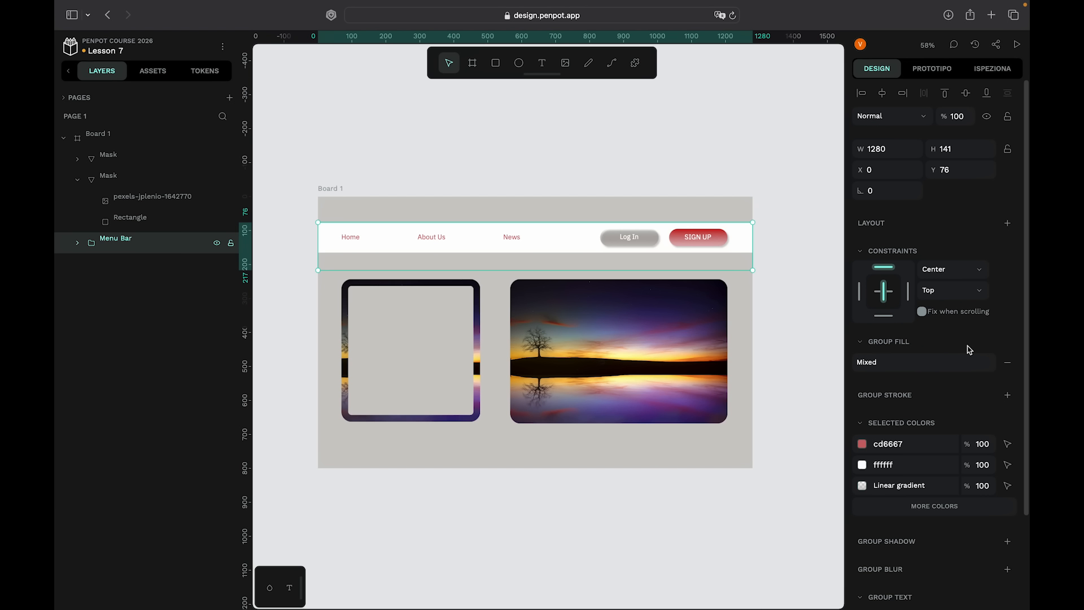
Enlarge Board 1 to 2095 wide and 1459 high to test the Menu Bar's Center and Top constraints.
click(101, 134)
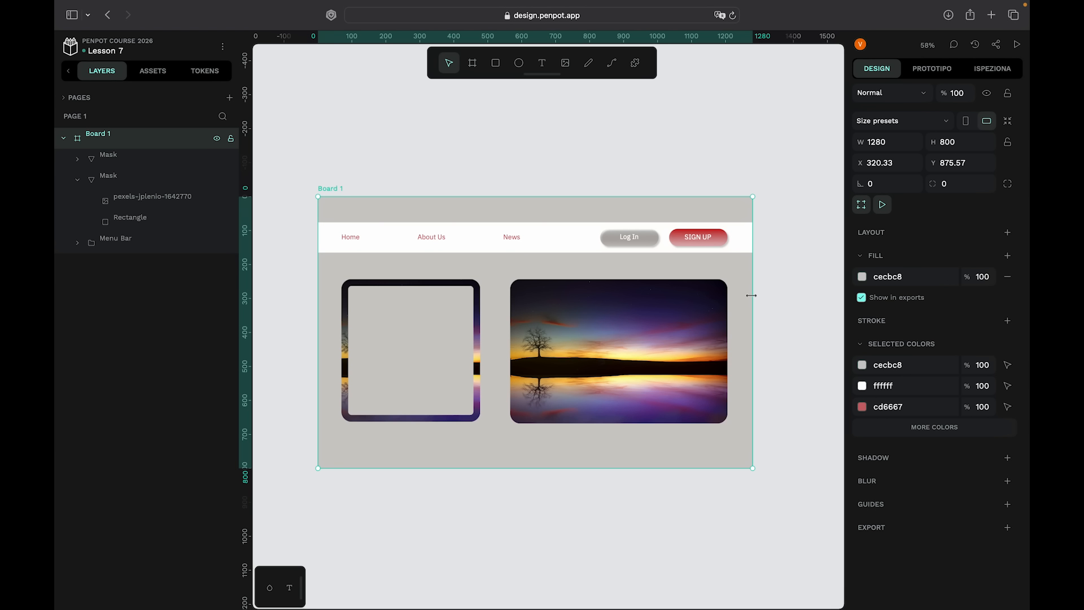
drag(751, 295, 843, 268)
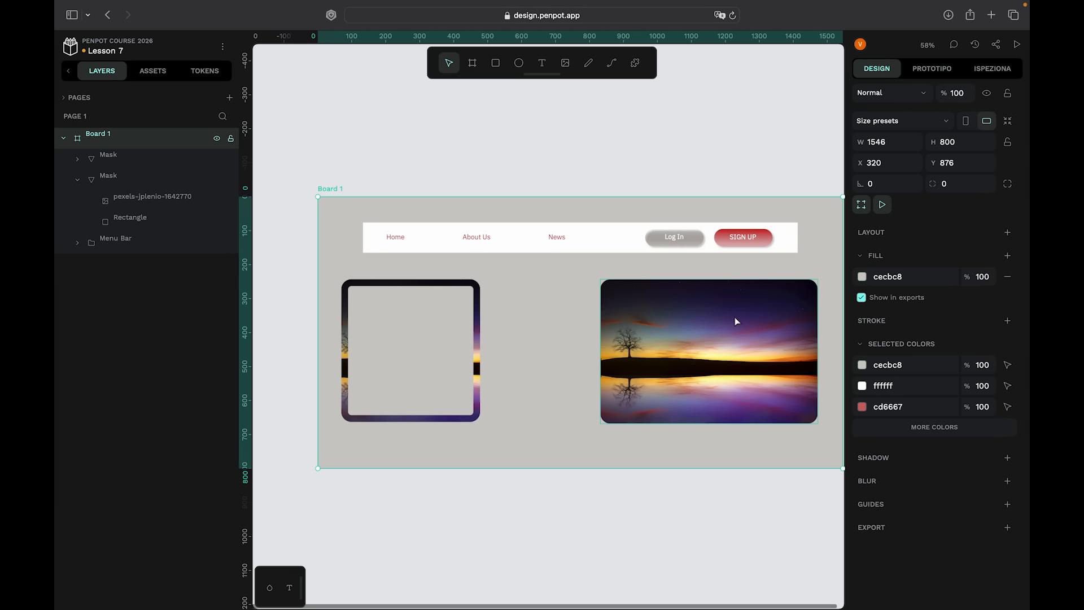
scroll(736, 319, down, 5)
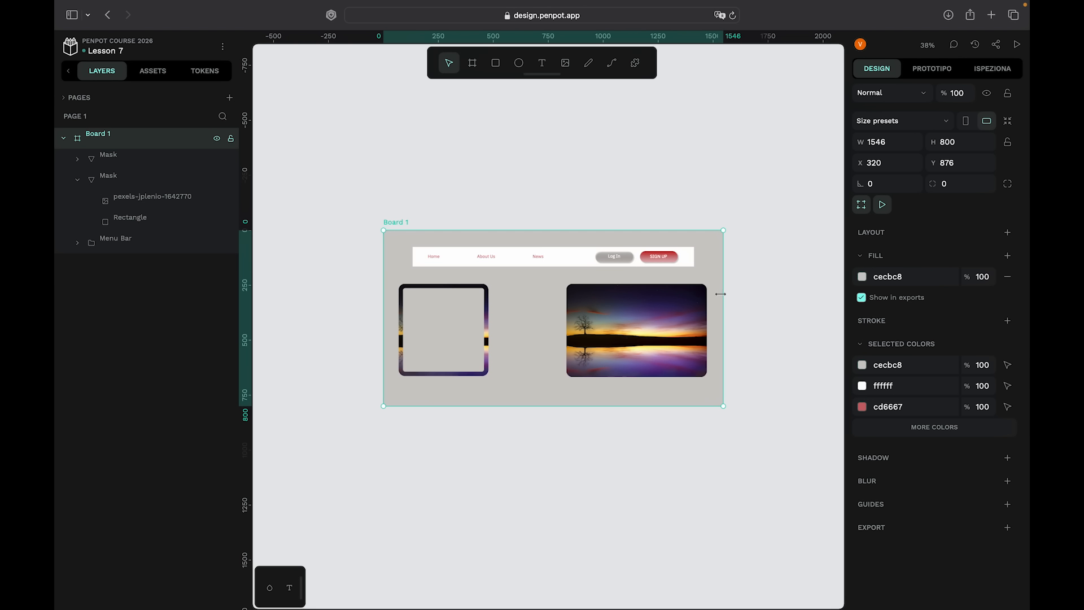
drag(720, 294, 844, 264)
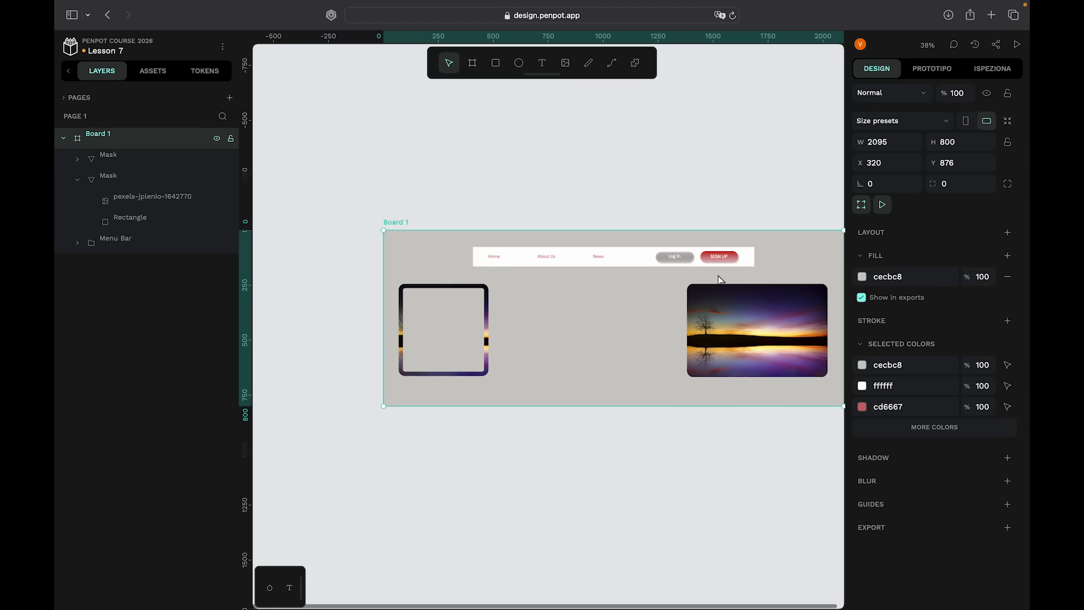
click(700, 289)
scroll(716, 320, right, 3)
scroll(734, 299, up, 1)
click(750, 284)
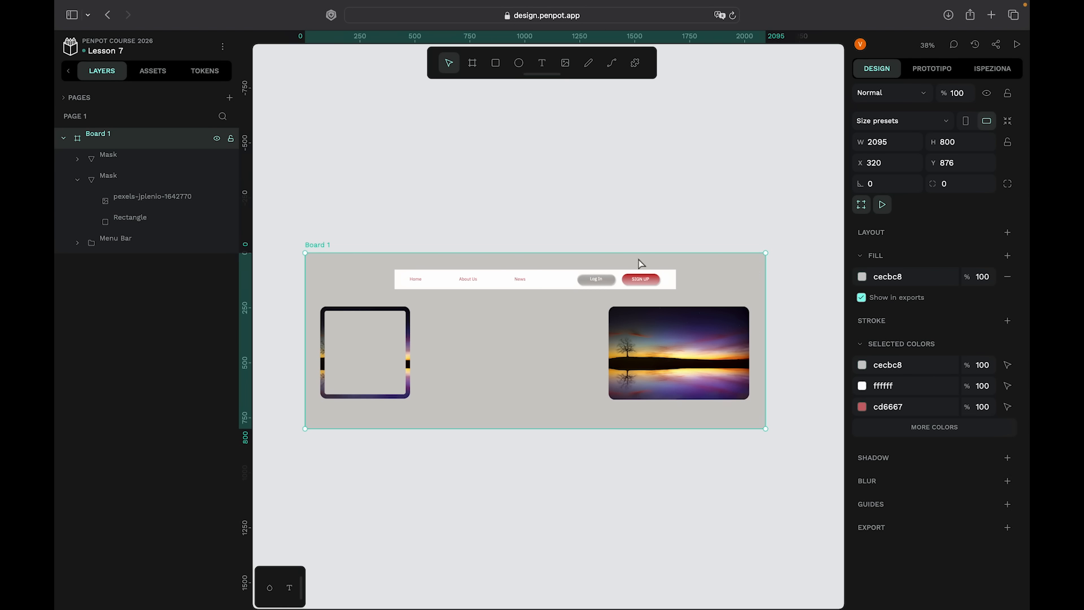
drag(638, 251, 594, 106)
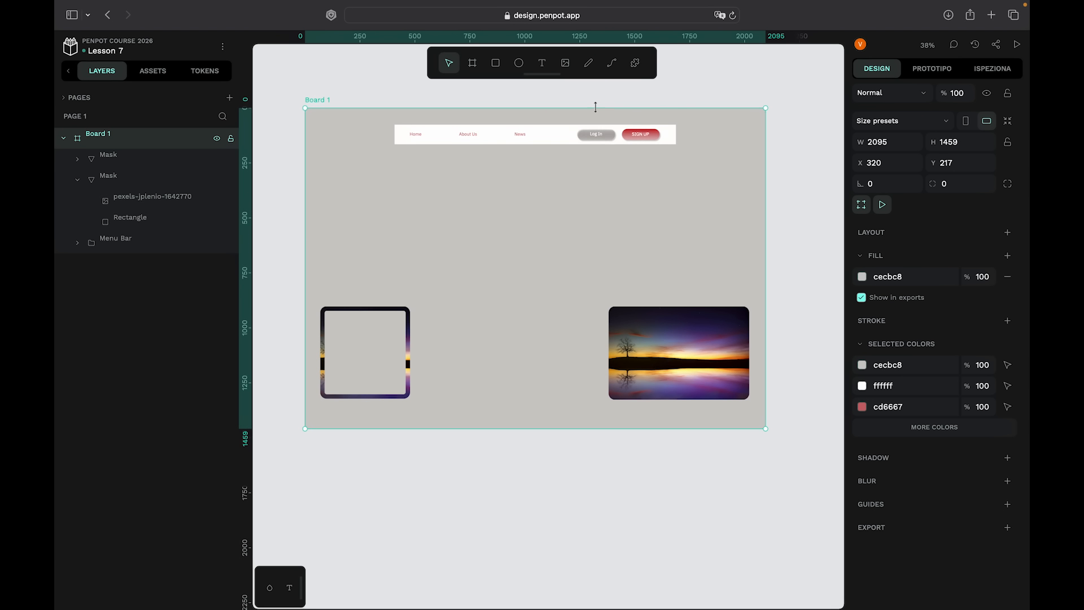
Undo the Board 1 resizes until its original size is restored, clear the selection and fit the board in view.
key(super+z)
key(super+z)
key(super+z)
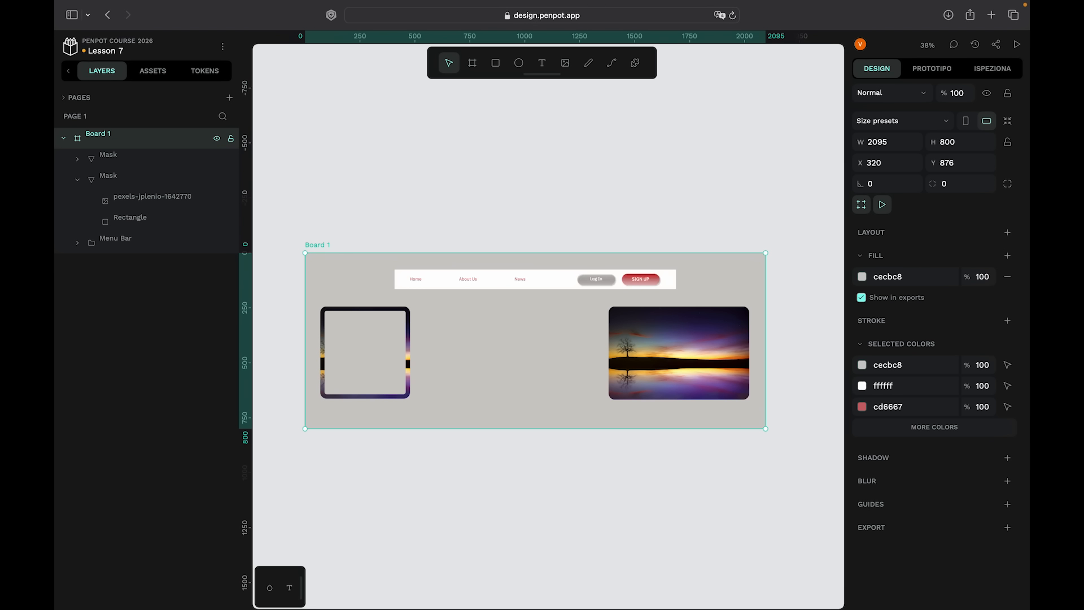
click(401, 480)
key(shift+1)
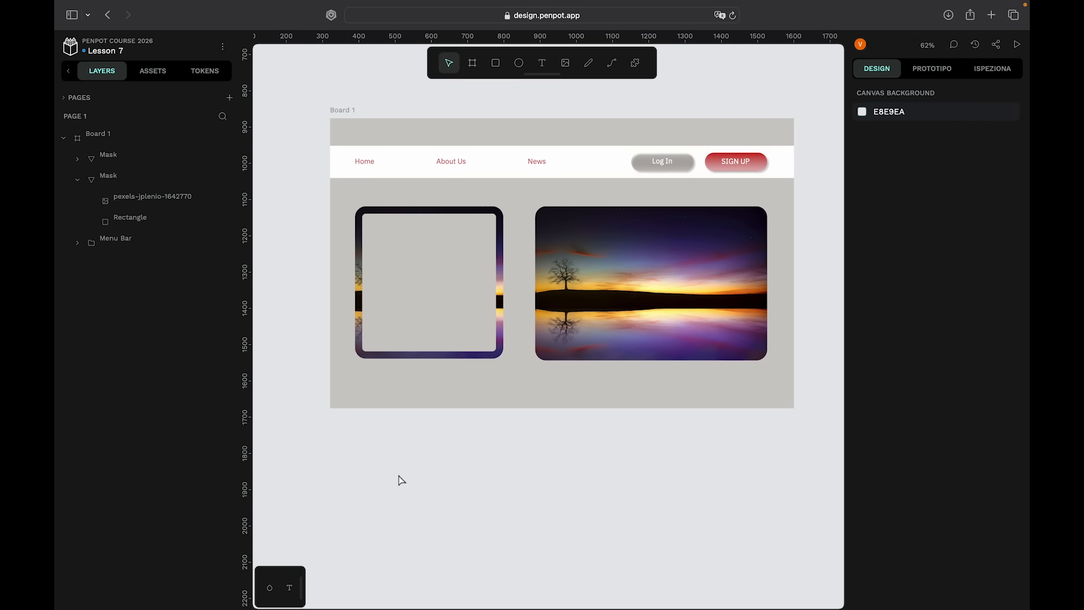
Expand the Menu Bar group and set the Home, News and About Us texts' constraints to Left and Center.
scroll(399, 479, up, 2)
scroll(399, 479, right, 3)
scroll(399, 479, down, 3)
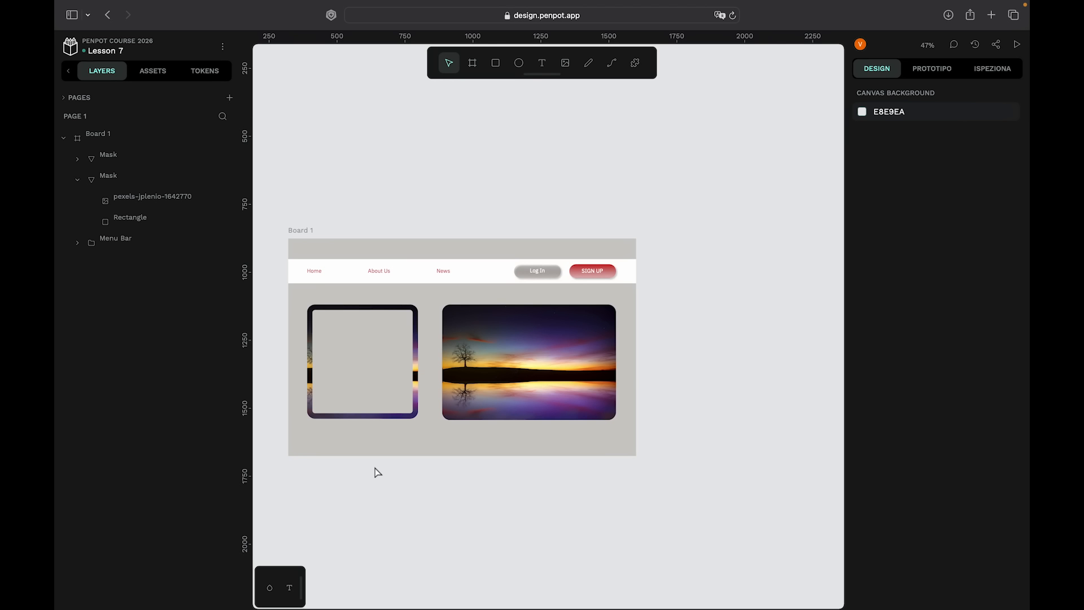
scroll(378, 472, down, 1)
scroll(378, 472, left, 1)
scroll(369, 455, up, 2)
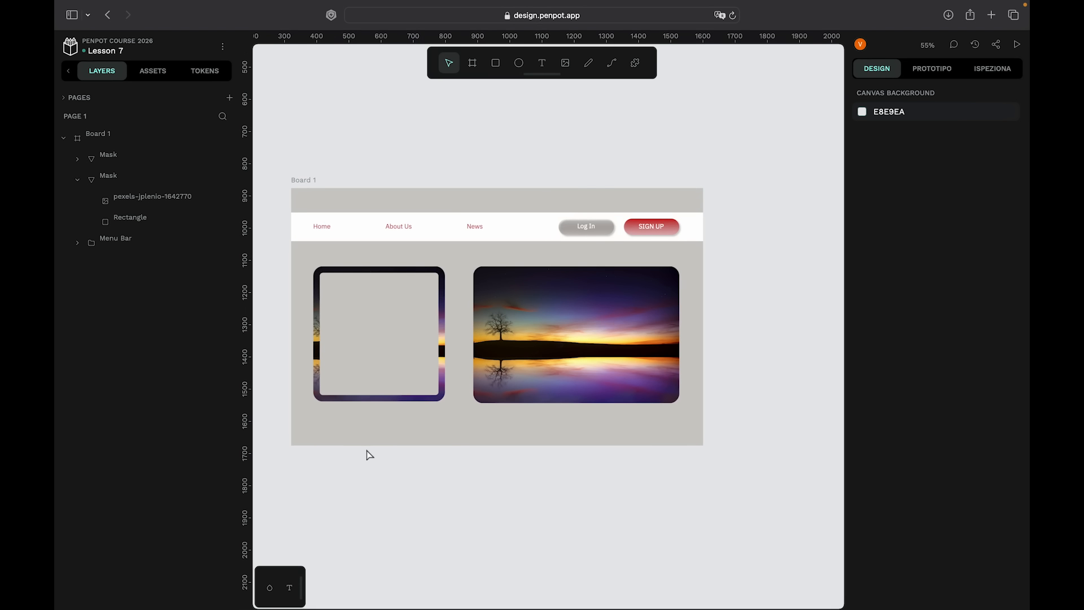
scroll(369, 455, left, 2)
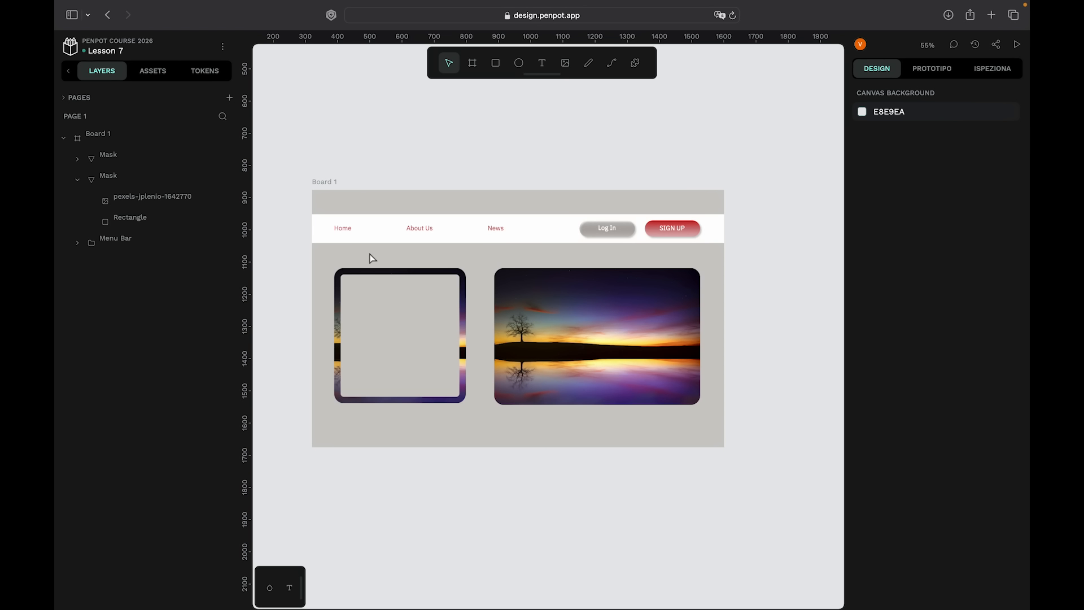
click(342, 233)
click(78, 243)
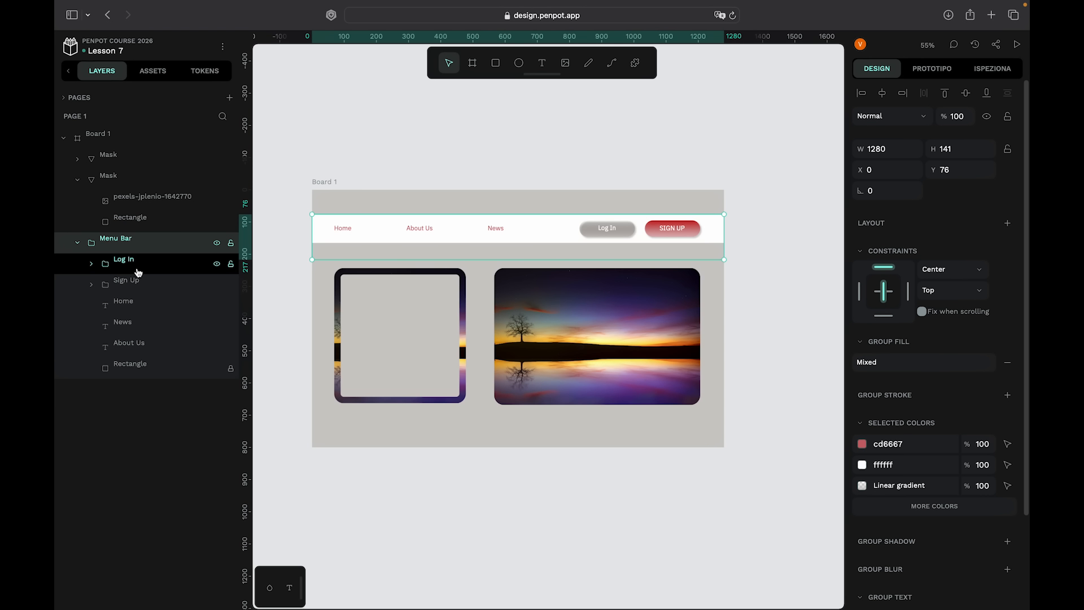
click(138, 271)
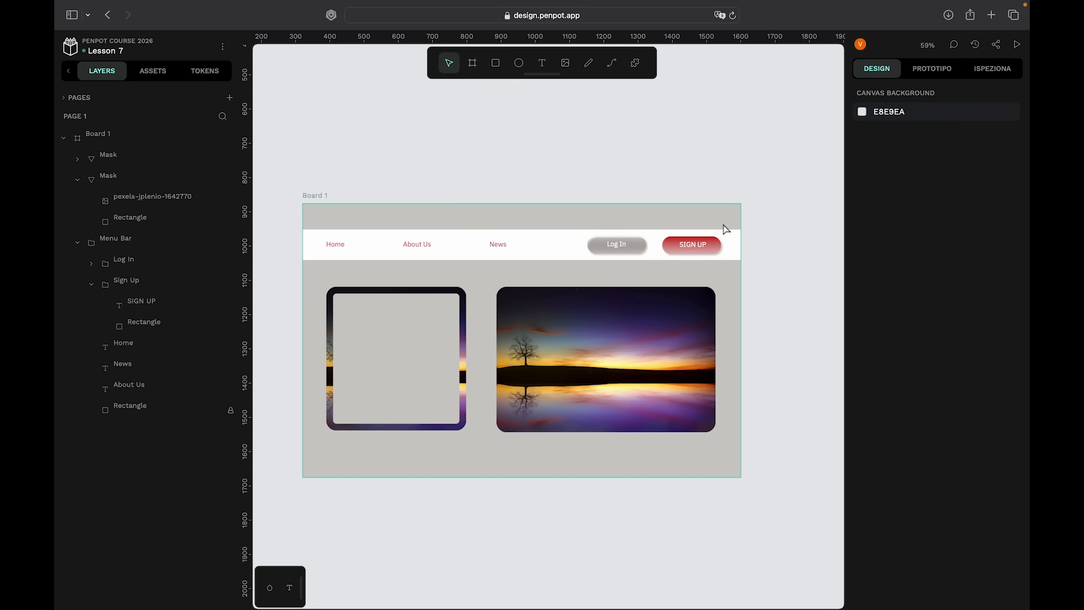
click(159, 385)
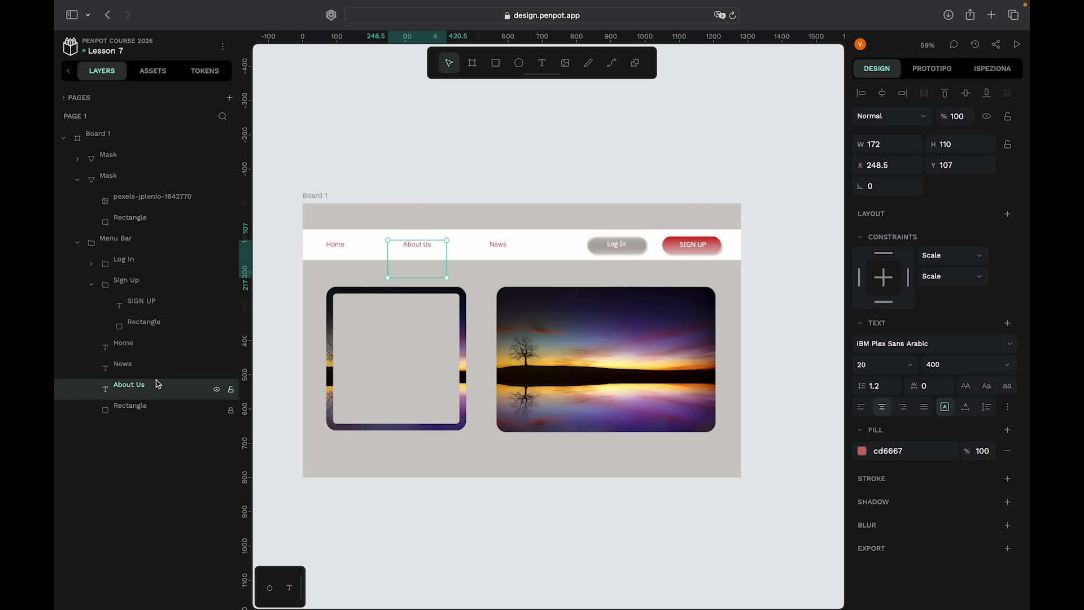
shift+click(153, 347)
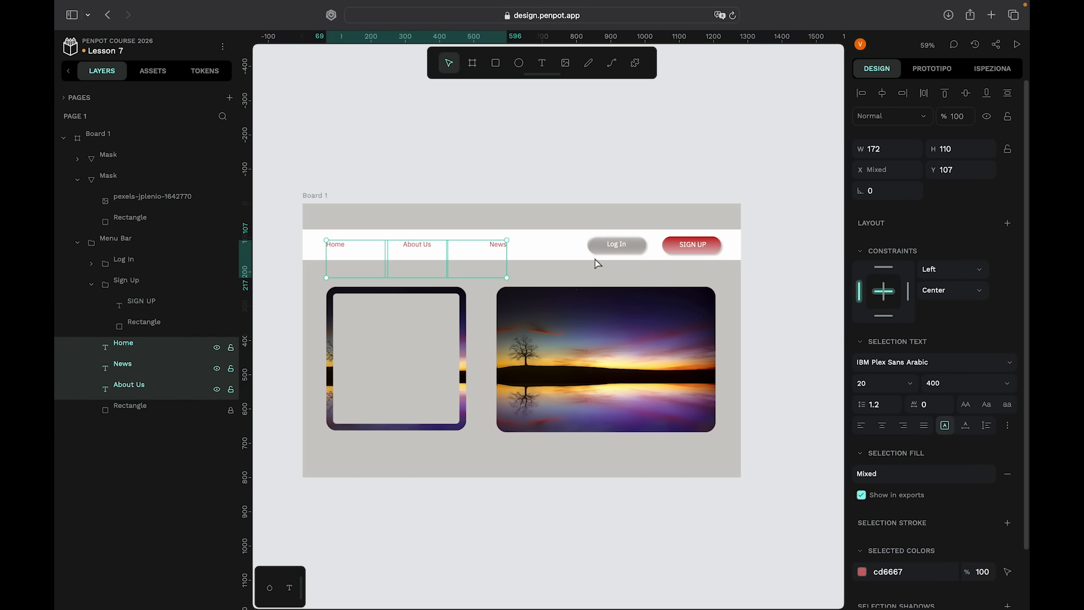
Set the Log In and Sign Up groups' horizontal constraint to Right and vertical constraint to Center.
click(123, 259)
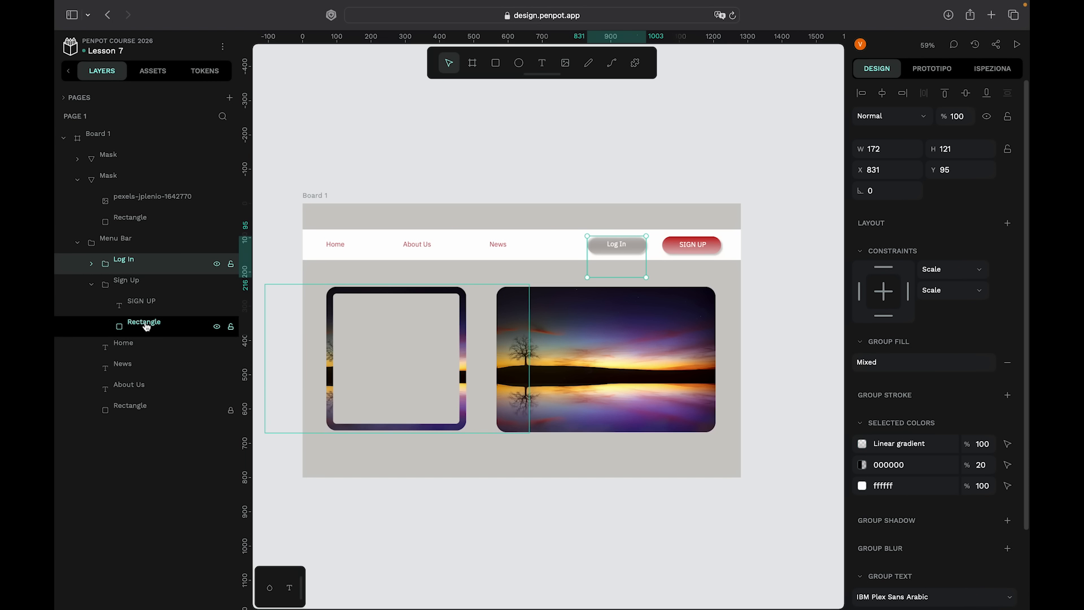
shift+click(126, 280)
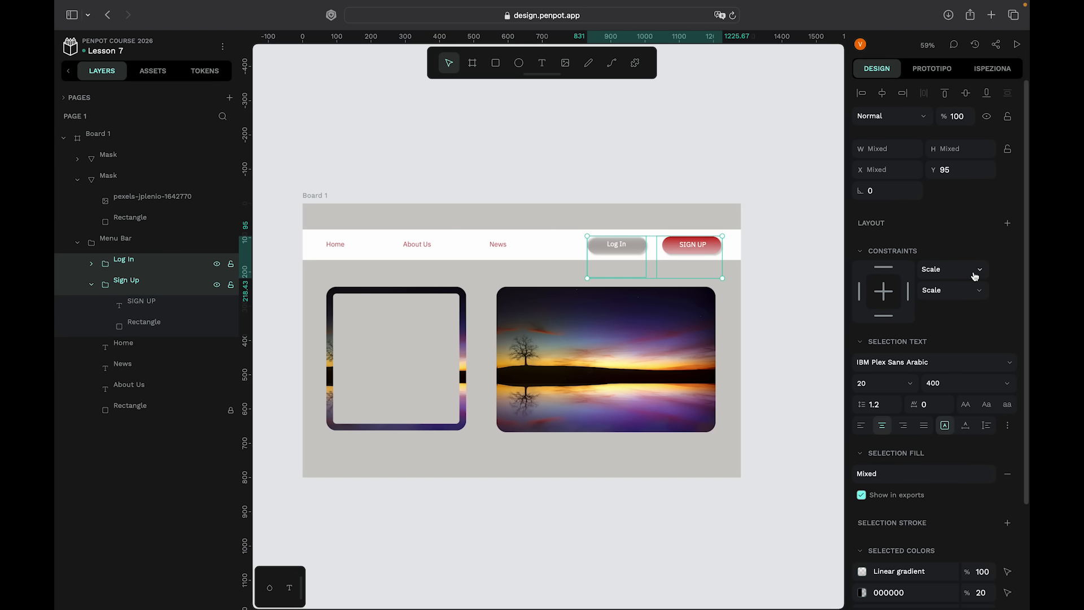
click(974, 272)
click(968, 309)
click(969, 292)
click(957, 367)
click(361, 168)
Widen Board 1 to 1425 and then 1746 to test the constraints inside the Menu Bar.
click(174, 140)
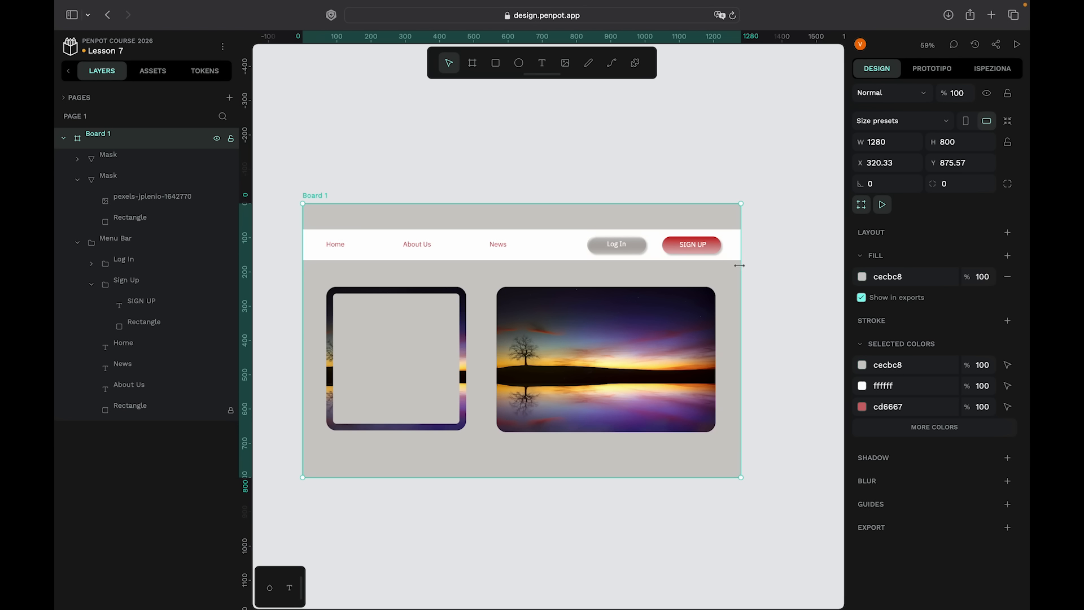
drag(740, 268, 790, 308)
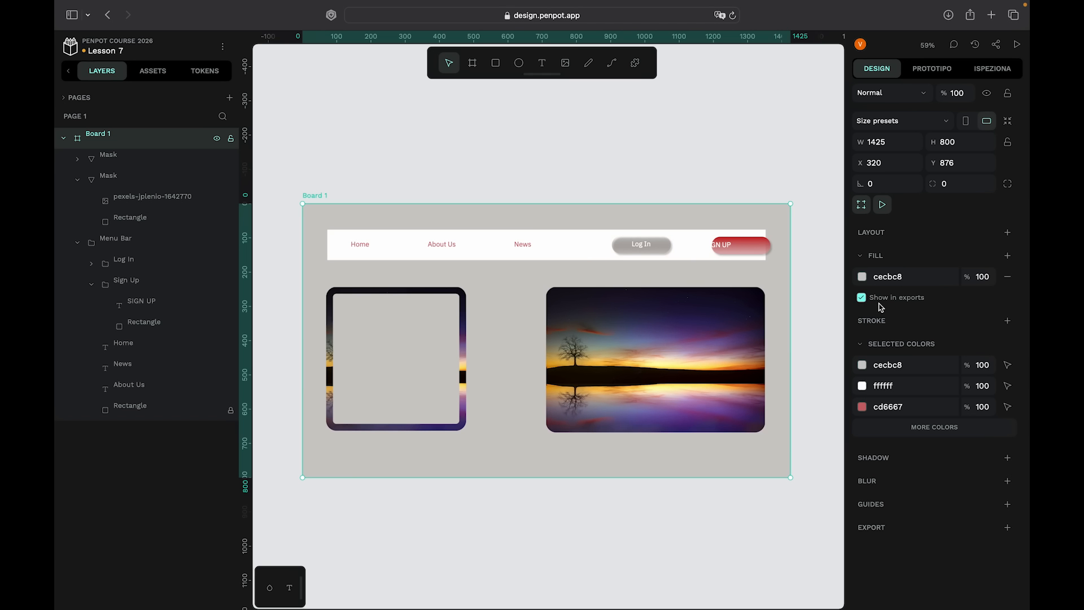
click(733, 310)
scroll(751, 328, down, 3)
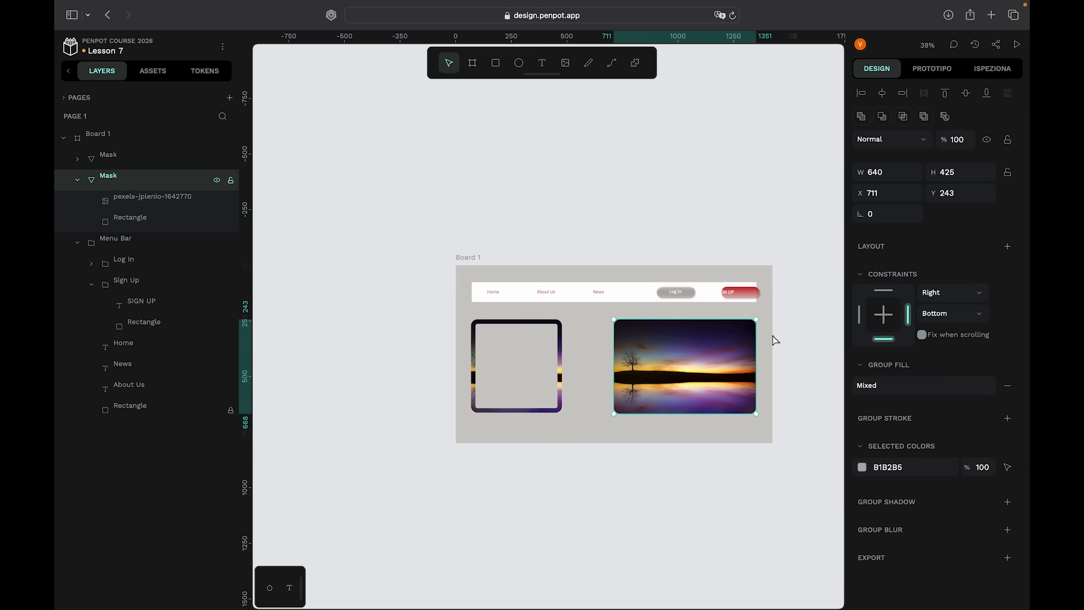
click(771, 323)
click(175, 138)
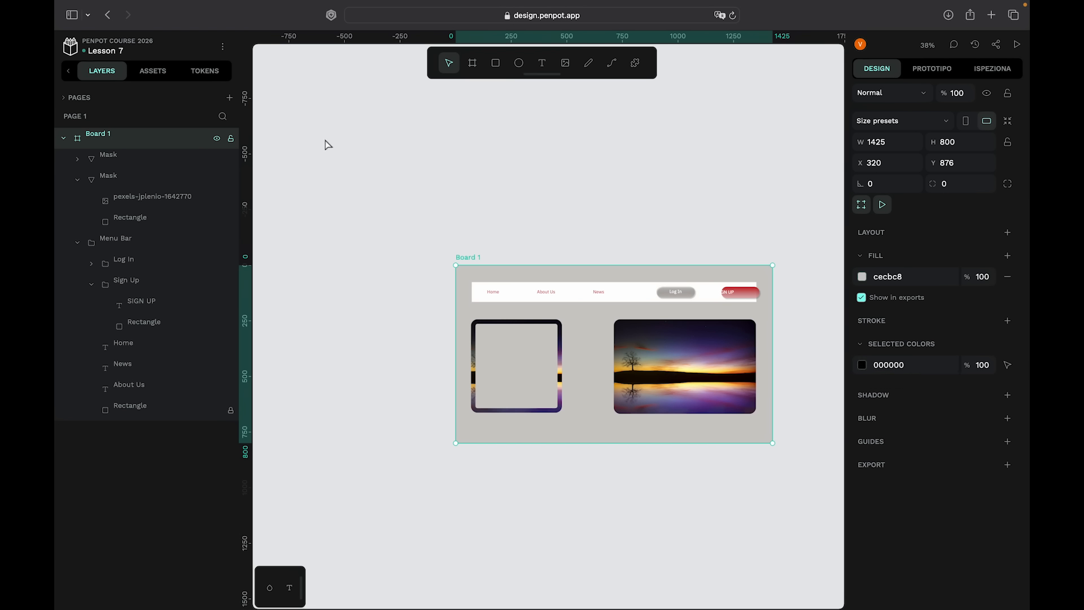
drag(769, 300, 843, 301)
Widen Board 1 further to 2318 and then 3155 to exaggerate the Menu Bar's constraint behaviour.
scroll(700, 311, right, 5)
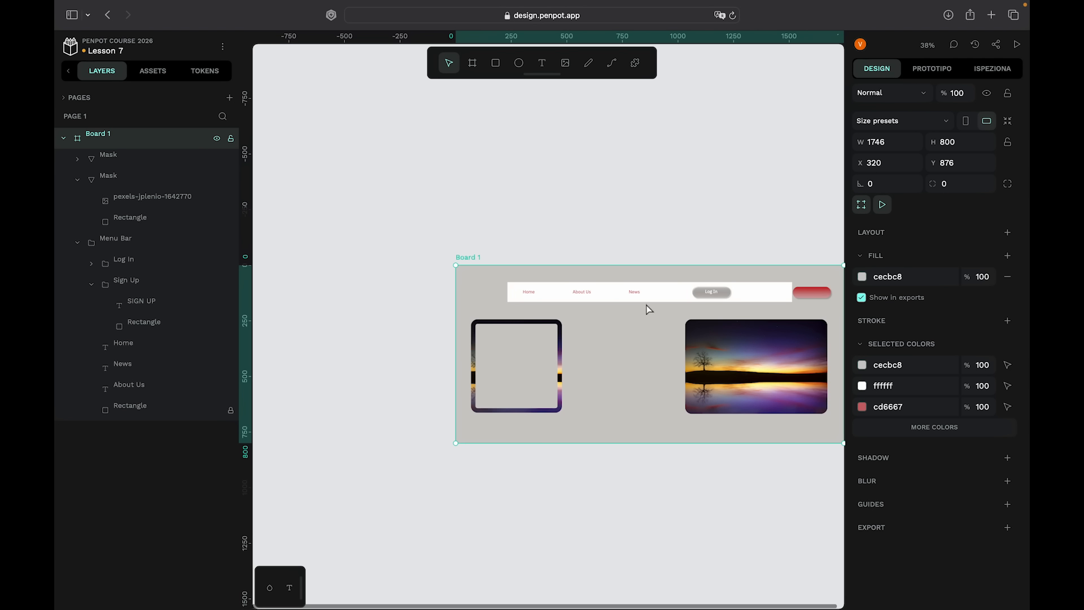
drag(715, 327, 838, 327)
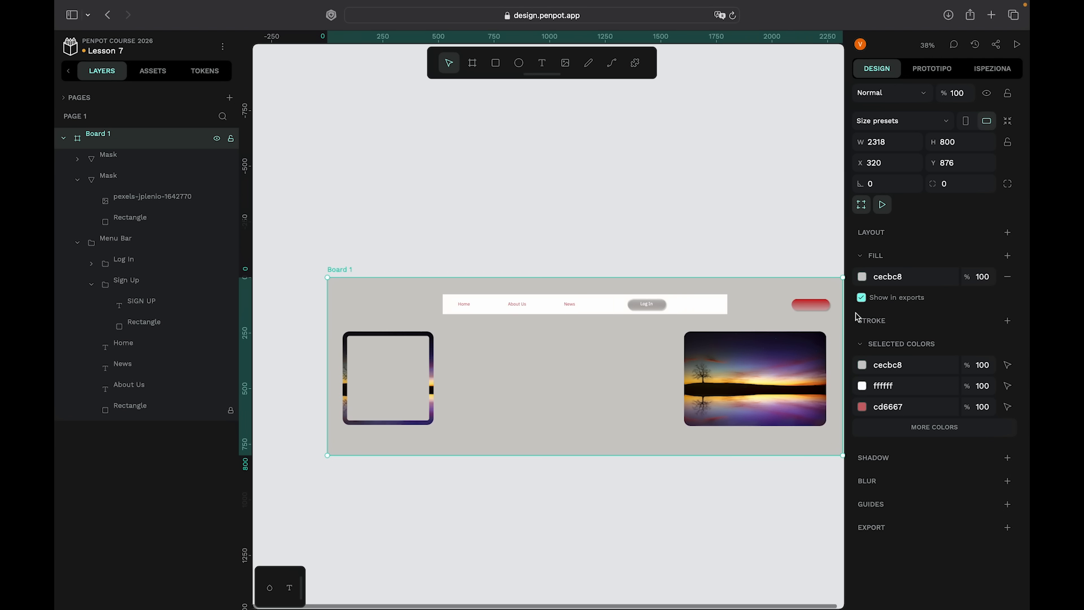
scroll(787, 328, down, 3)
scroll(734, 326, right, 4)
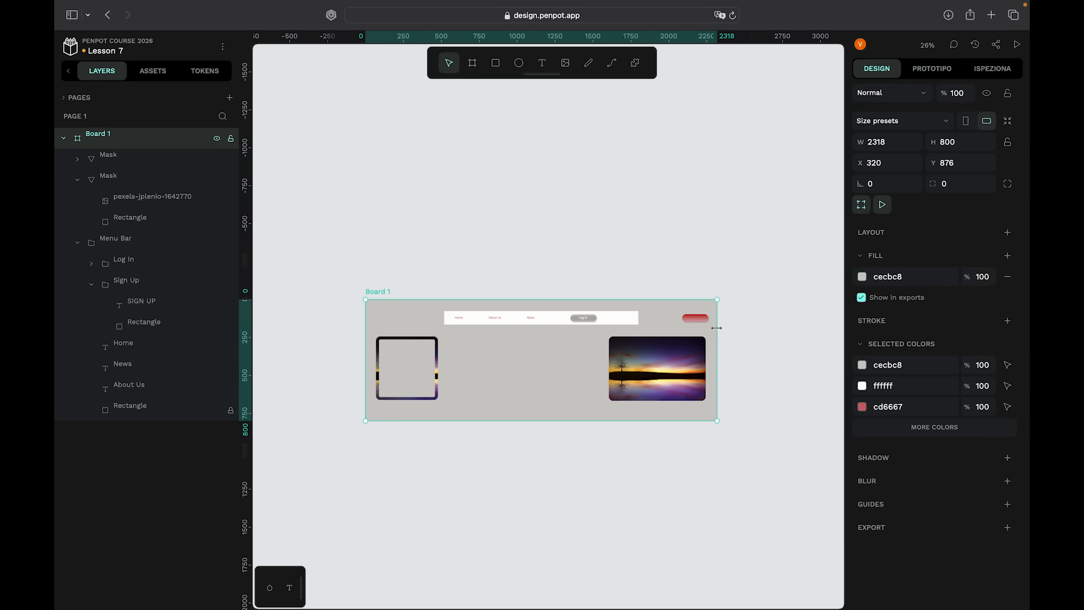
drag(716, 328, 842, 327)
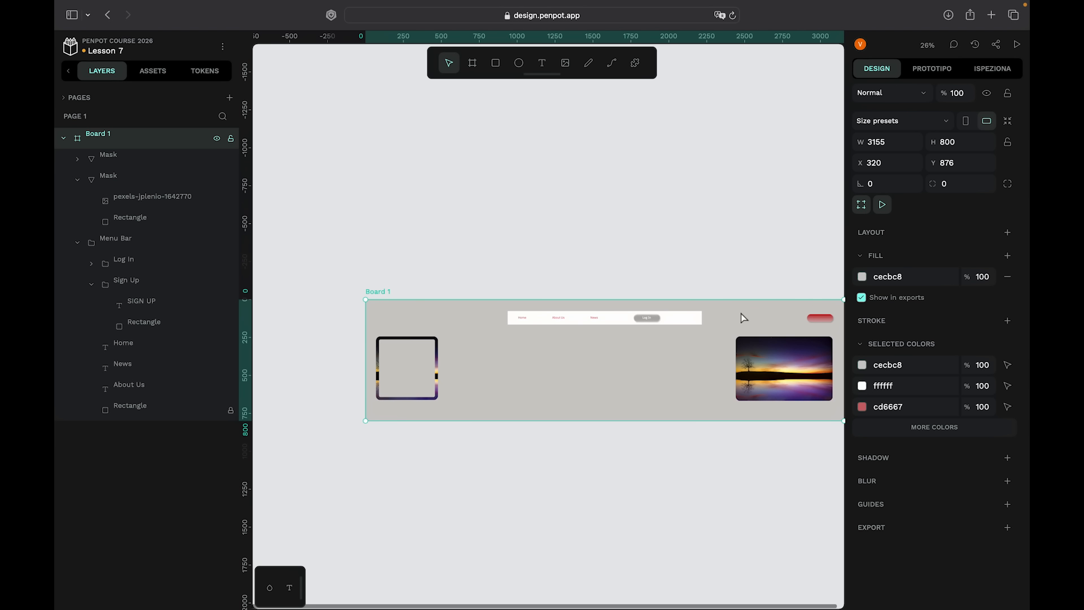
Examine the Sign Up button's placement at the wide board's right edge, and reduce Board 1's width to 1425.
scroll(743, 315, right, 2)
scroll(754, 363, up, 5)
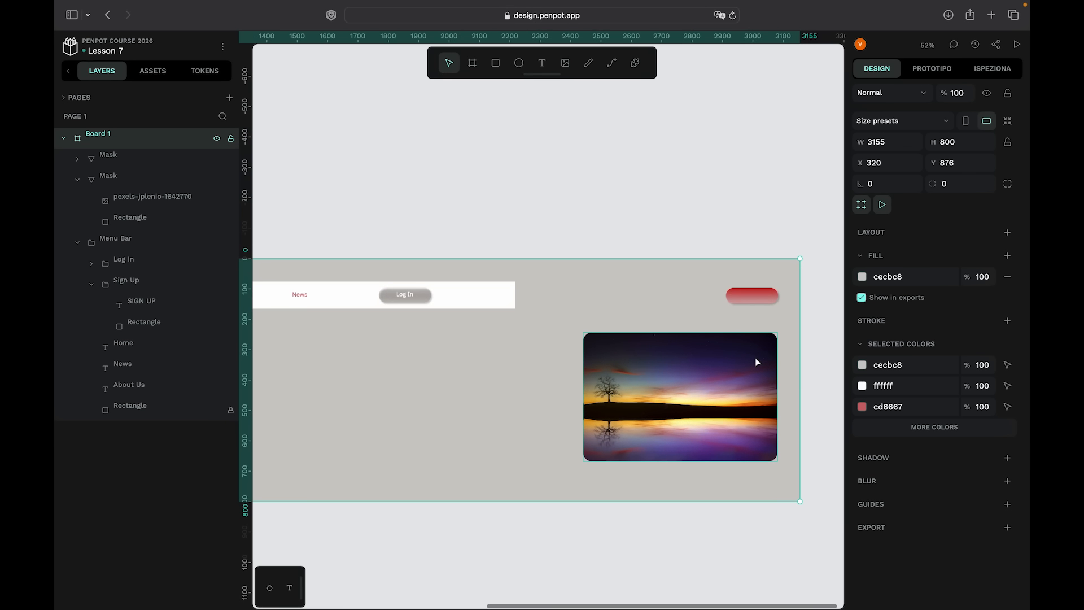
scroll(767, 314, down, 3)
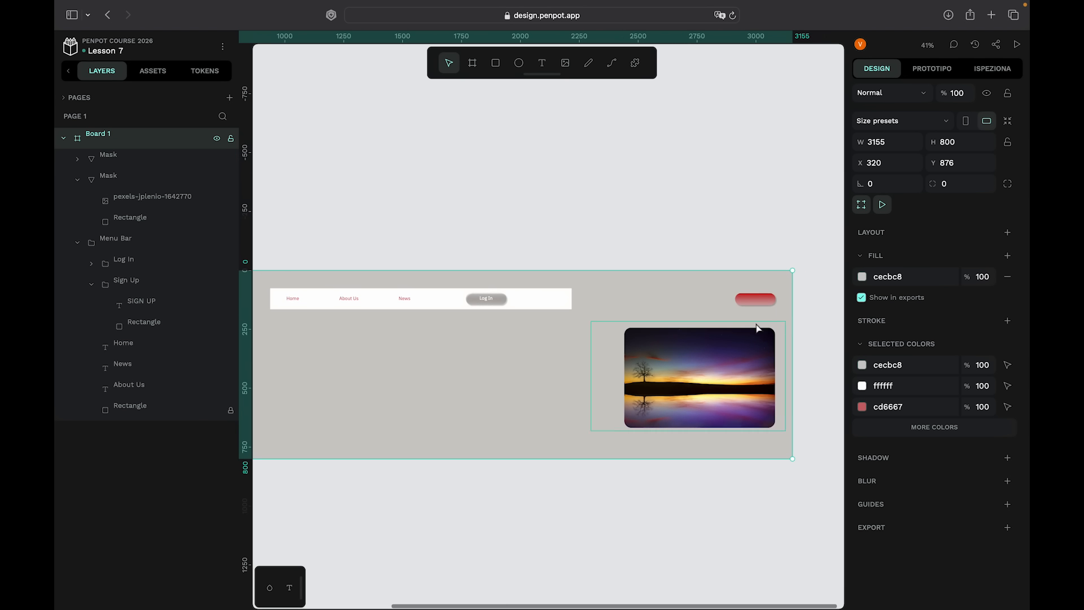
scroll(757, 328, down, 1)
drag(789, 361, 409, 386)
scroll(510, 394, left, 2)
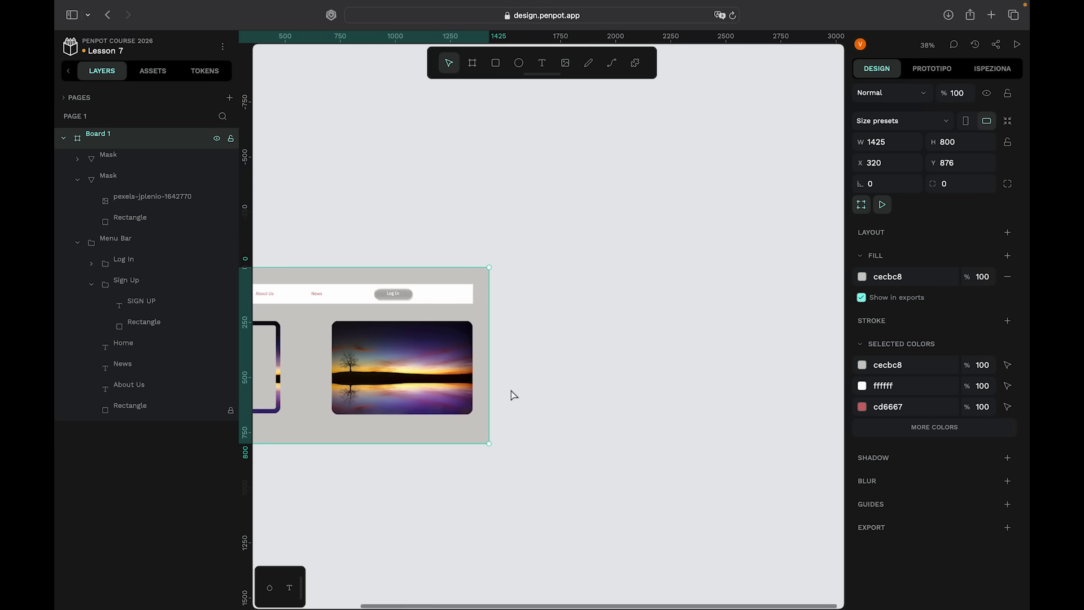
scroll(511, 395, left, 2)
Undo the Board 1 width changes until its original width is restored.
key(super+z)
key(super+z)
scroll(511, 394, left, 2)
scroll(511, 394, up, 3)
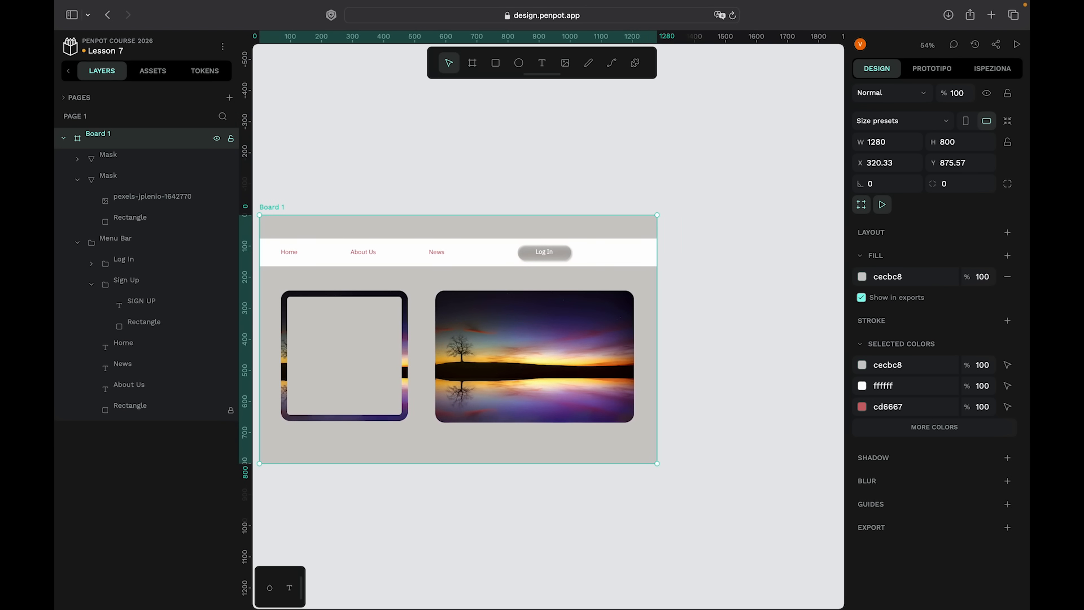
scroll(299, 417, up, 2)
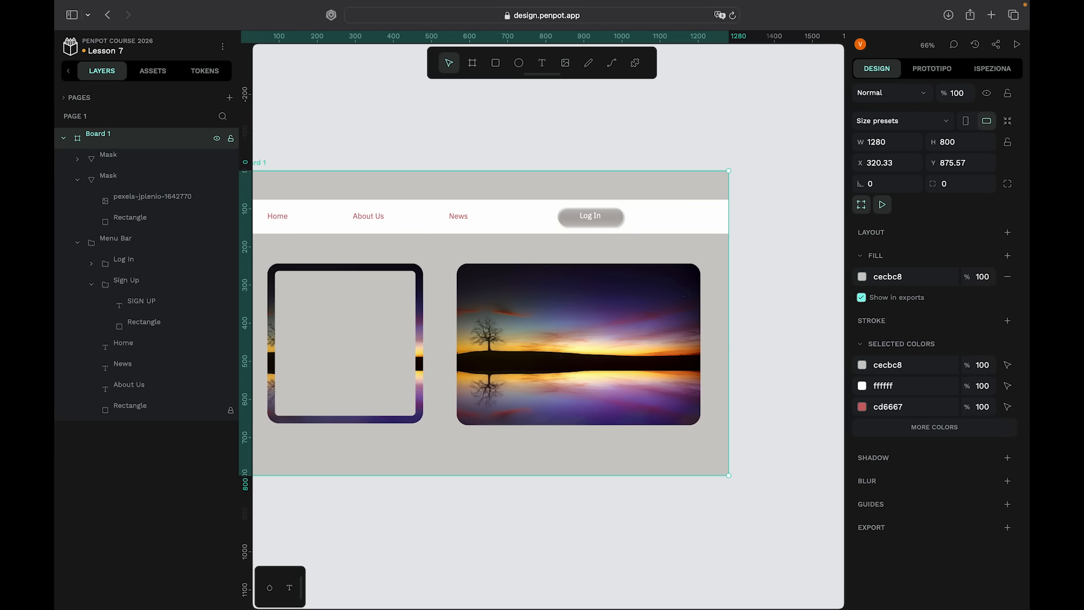
Hide the Sign Up group and show it again so its button is redrawn on the menu bar.
scroll(584, 486, left, 2)
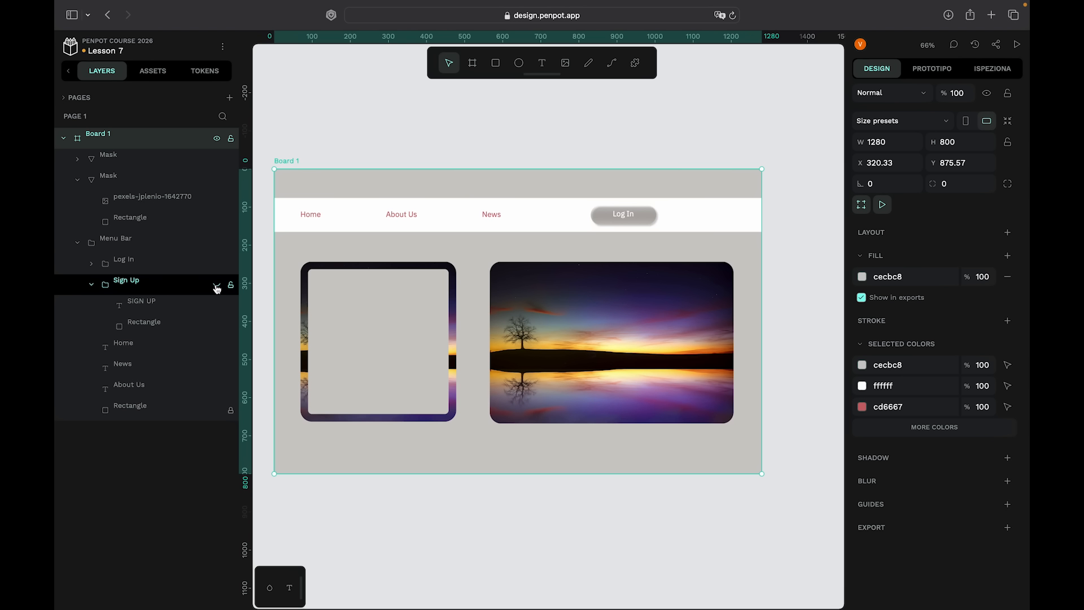
click(216, 286)
click(698, 205)
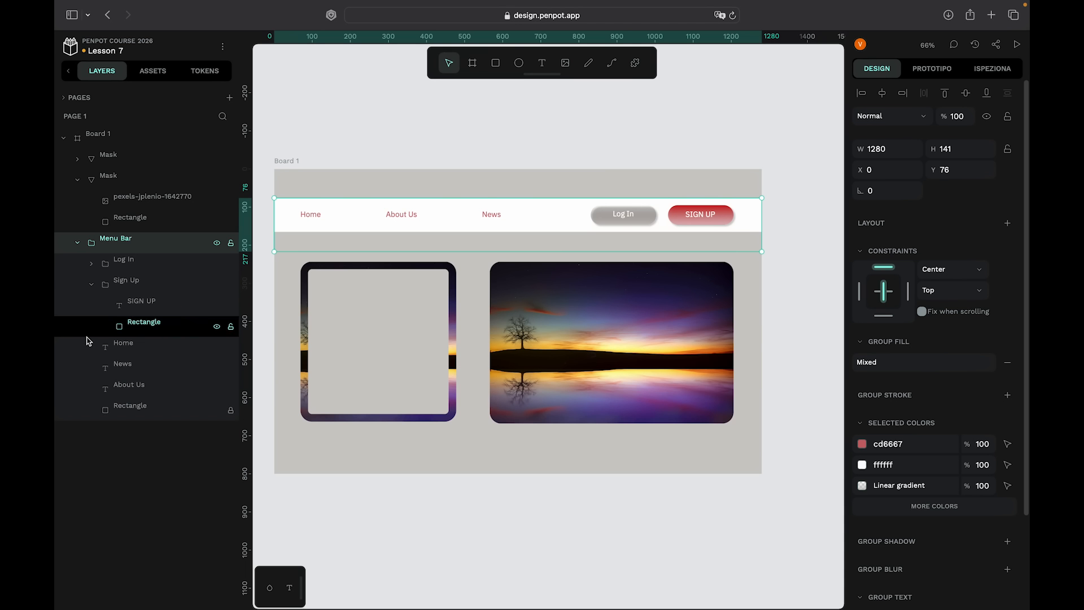
Set the Sign Up group's horizontal constraint to Right and its vertical constraint to Center.
click(138, 283)
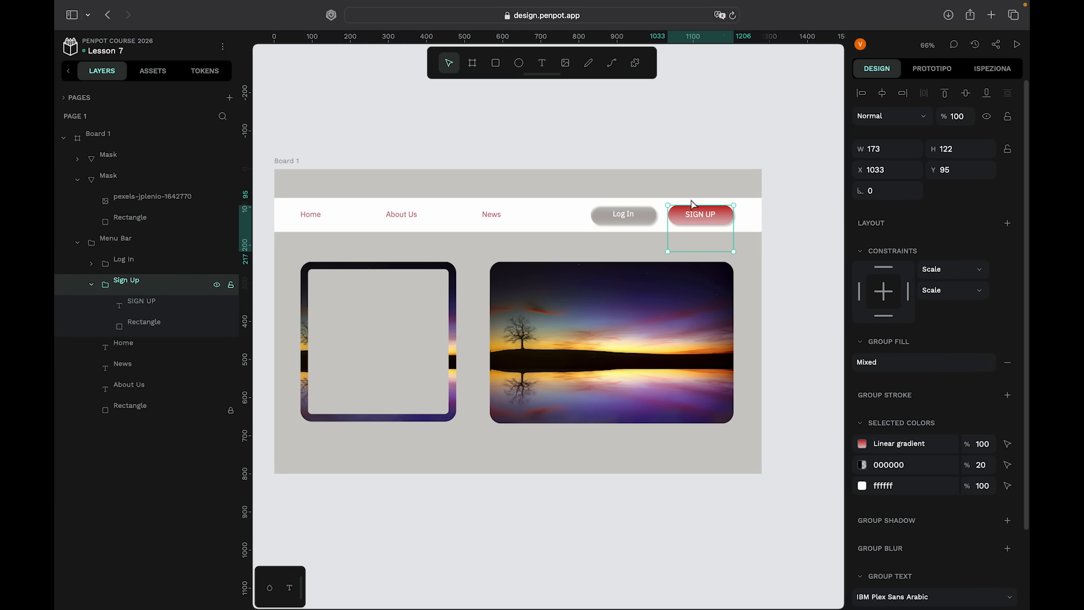
scroll(710, 194, up, 5)
scroll(711, 194, down, 5)
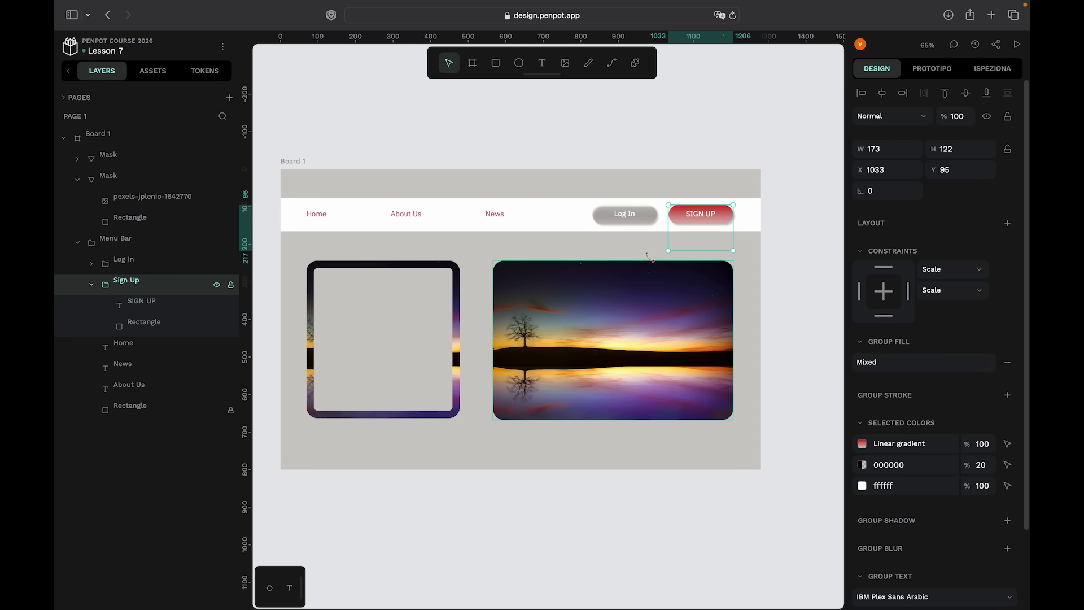
click(988, 272)
click(953, 309)
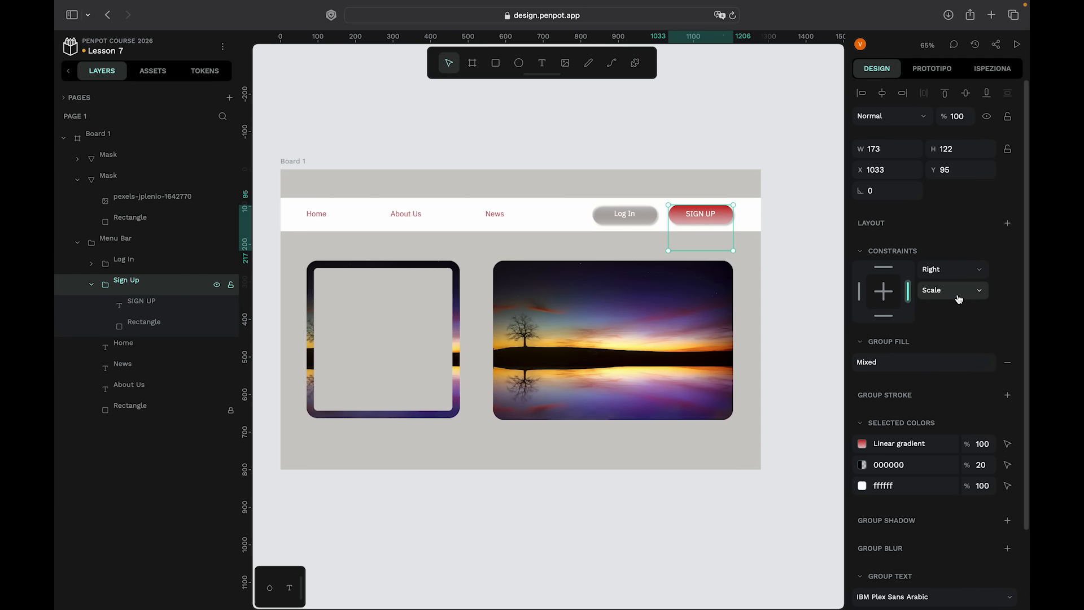
click(960, 292)
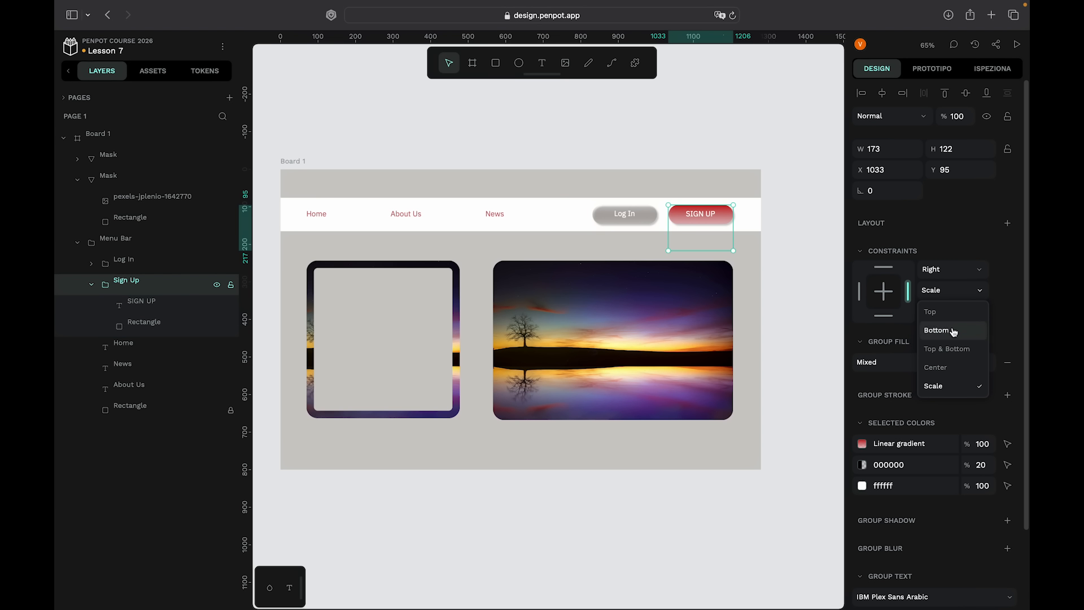
click(952, 370)
click(801, 372)
Widen Board 1 to 1597 and then 2382 to test the Sign Up group's new constraints.
scroll(801, 373, down, 3)
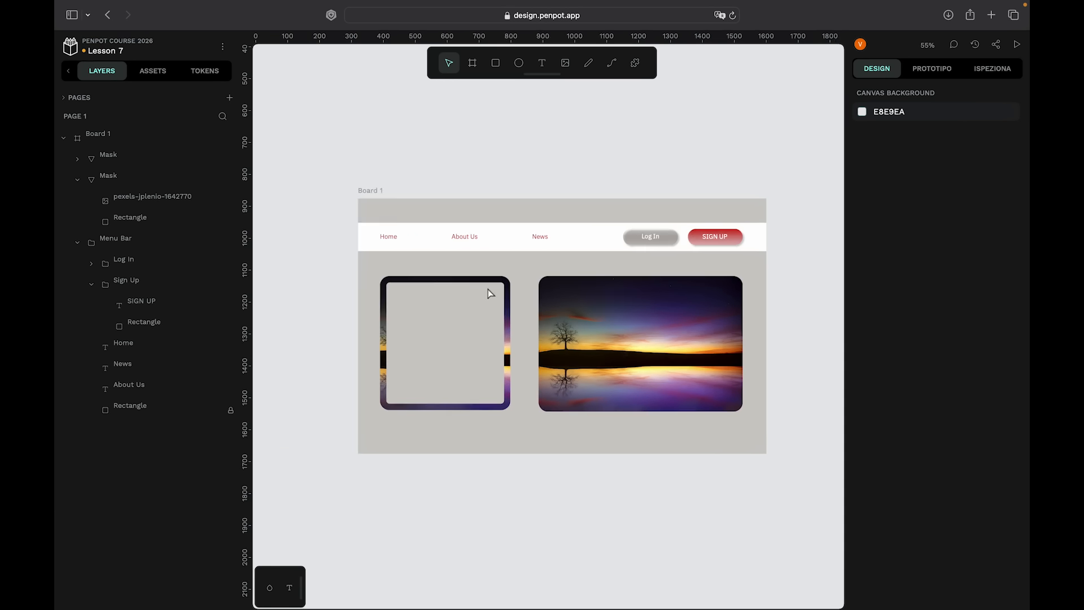
click(173, 134)
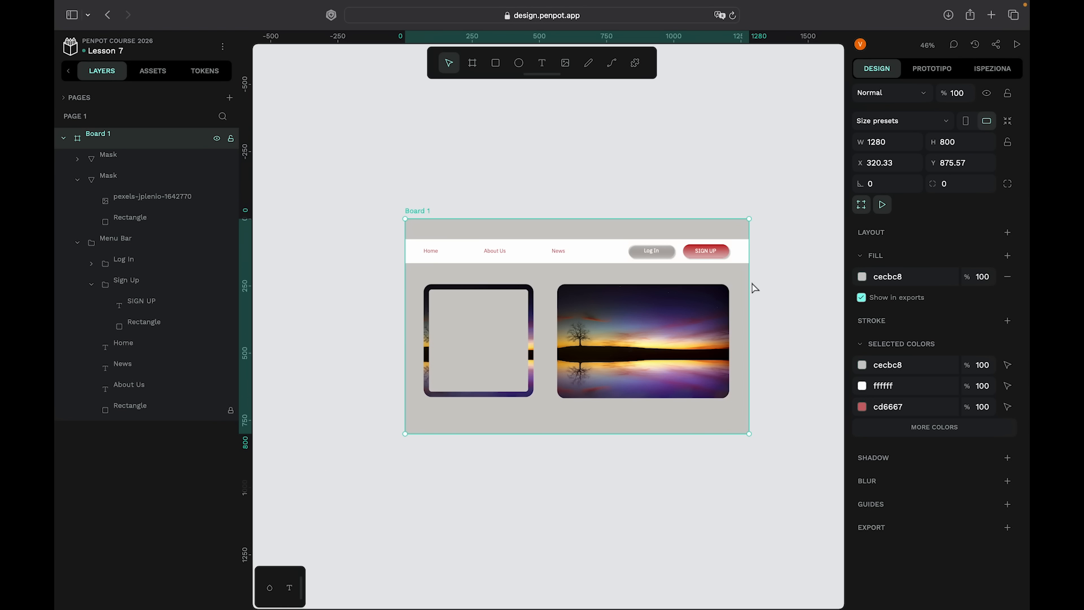
drag(749, 283, 835, 275)
scroll(747, 314, right, 3)
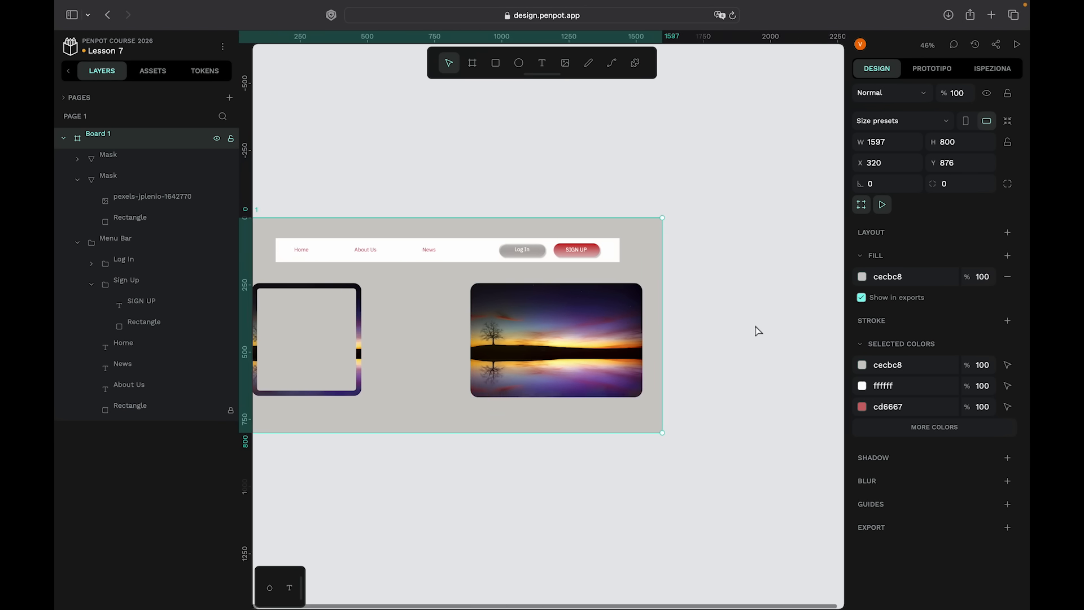
scroll(733, 324, down, 2)
drag(678, 301, 842, 299)
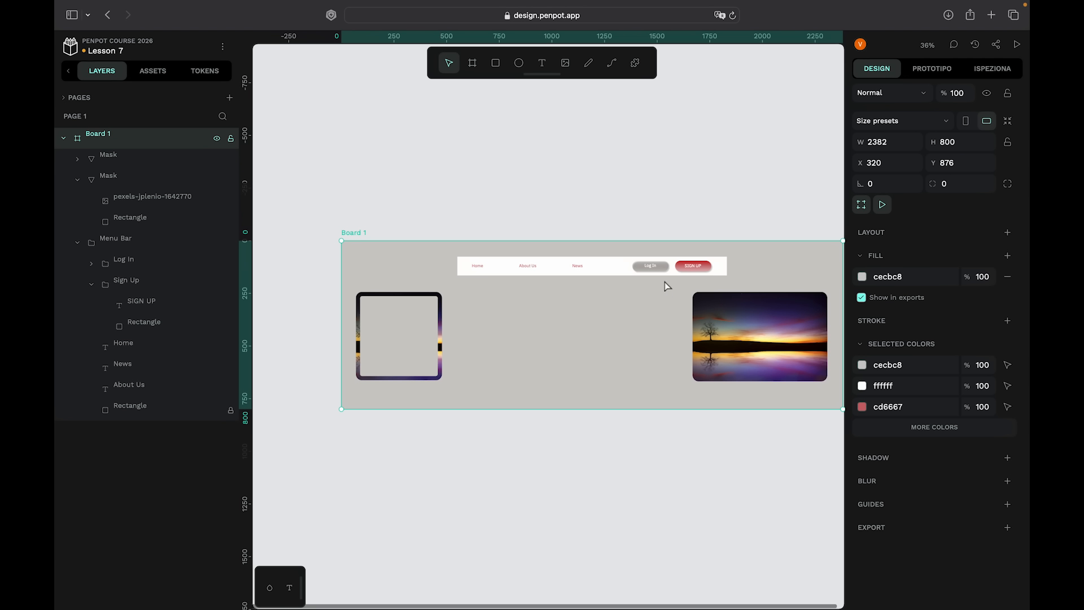
Widen Board 1 to 2489, then return it to its original width of 1280.
scroll(768, 303, right, 3)
scroll(768, 304, up, 1)
mouse_move(758, 302)
mouse_down()
mouse_move(484, 334)
mouse_move(781, 291)
mouse_move(580, 295)
mouse_move(774, 298)
mouse_up()
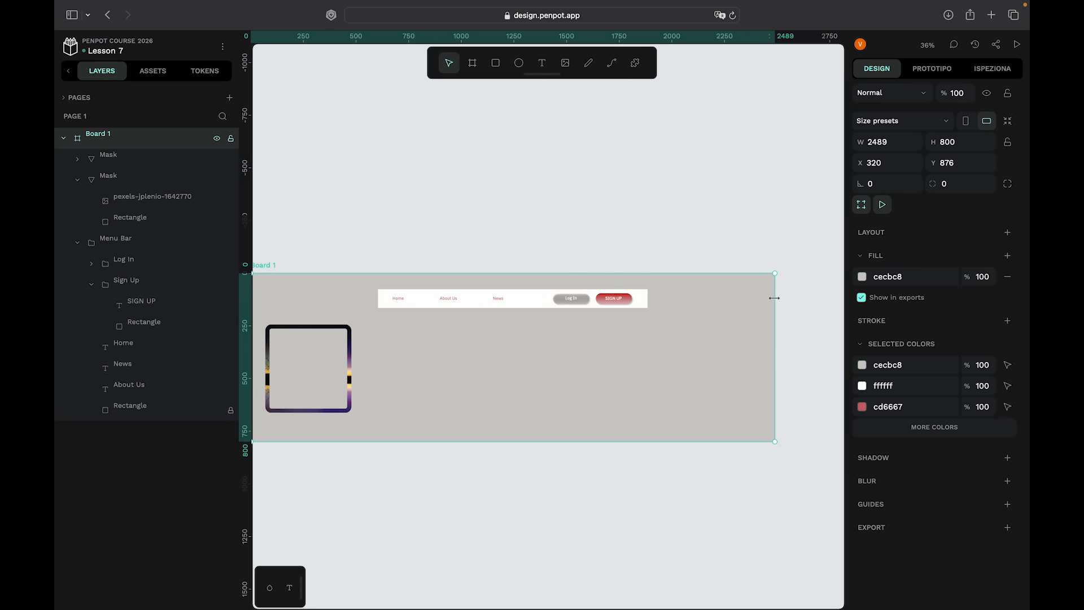
scroll(774, 302, left, 2)
scroll(774, 301, down, 1)
drag(842, 305, 587, 305)
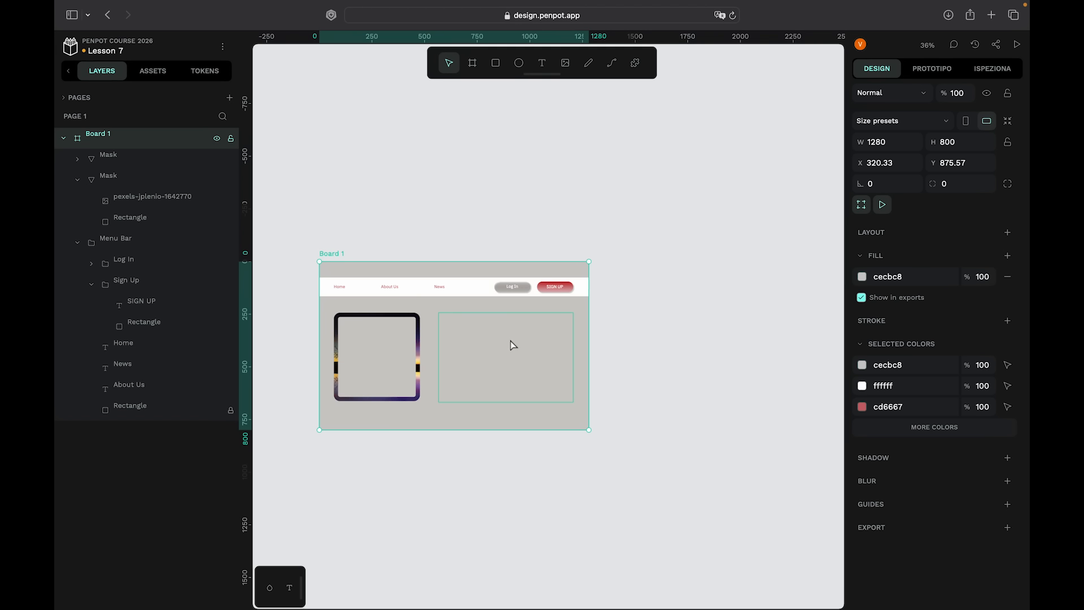
Select the right image's mask and toggle its visibility off and on to redraw the image.
scroll(510, 341, left, 1)
scroll(510, 341, up, 1)
click(527, 350)
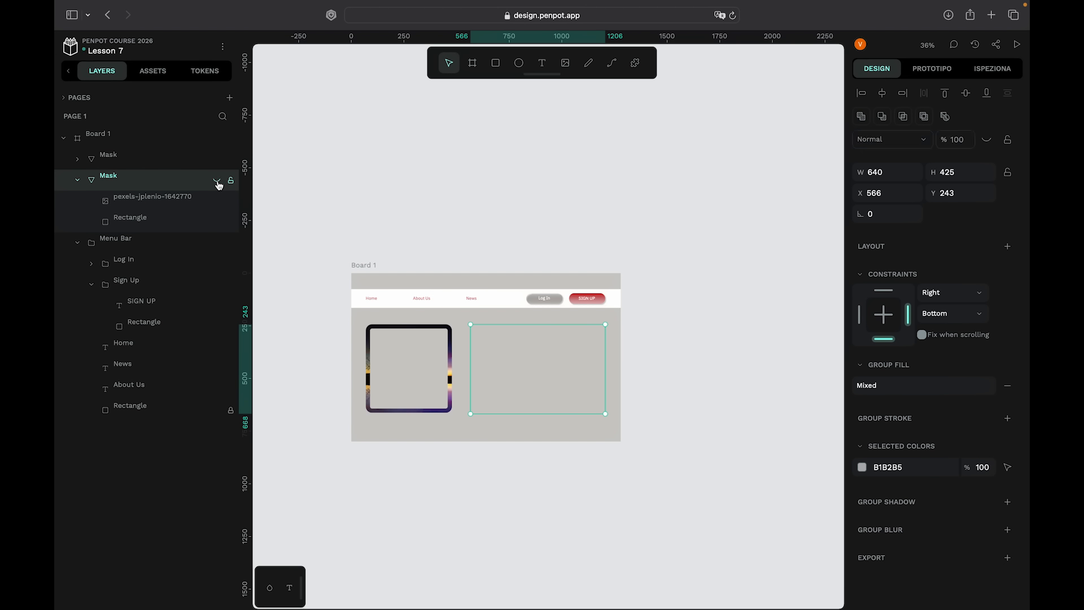
scroll(411, 299, up, 1)
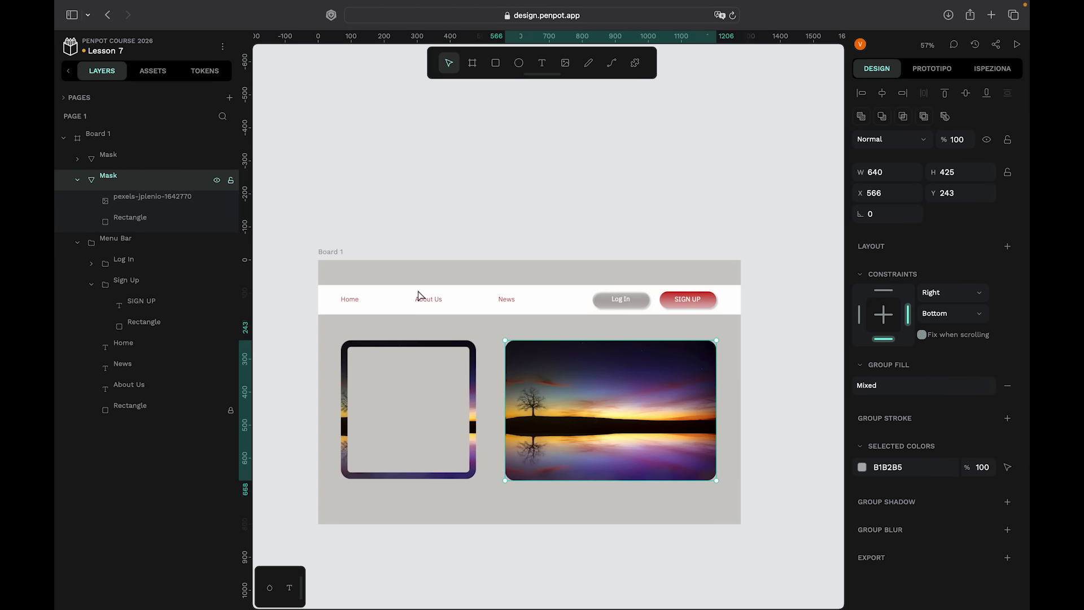
scroll(416, 316, up, 2)
scroll(816, 298, left, 1)
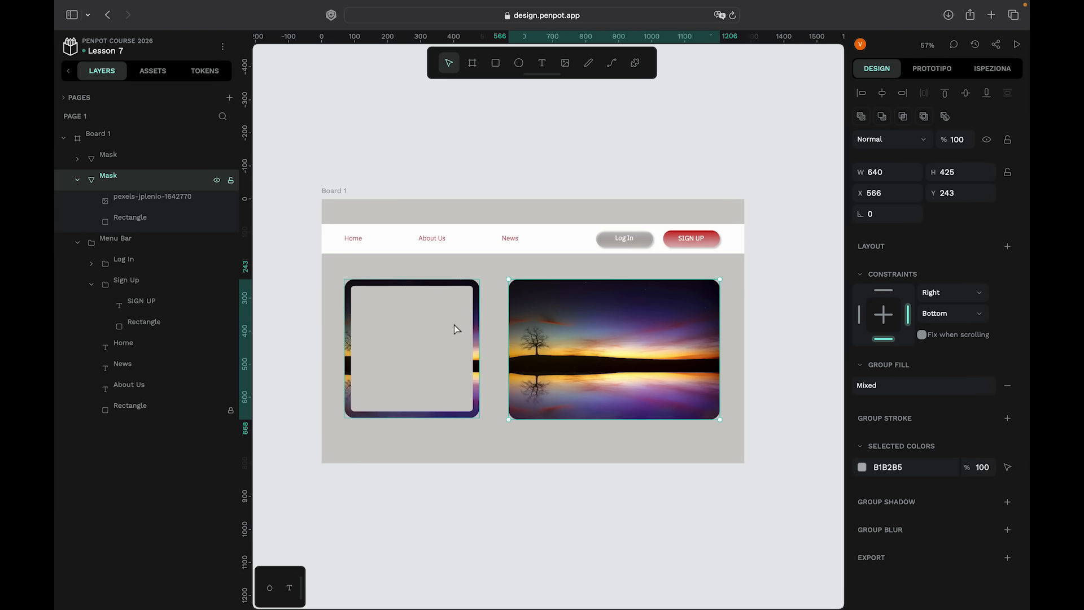
Select both image masks and set their constraints to Center vertically and Left & Right horizontally.
click(513, 489)
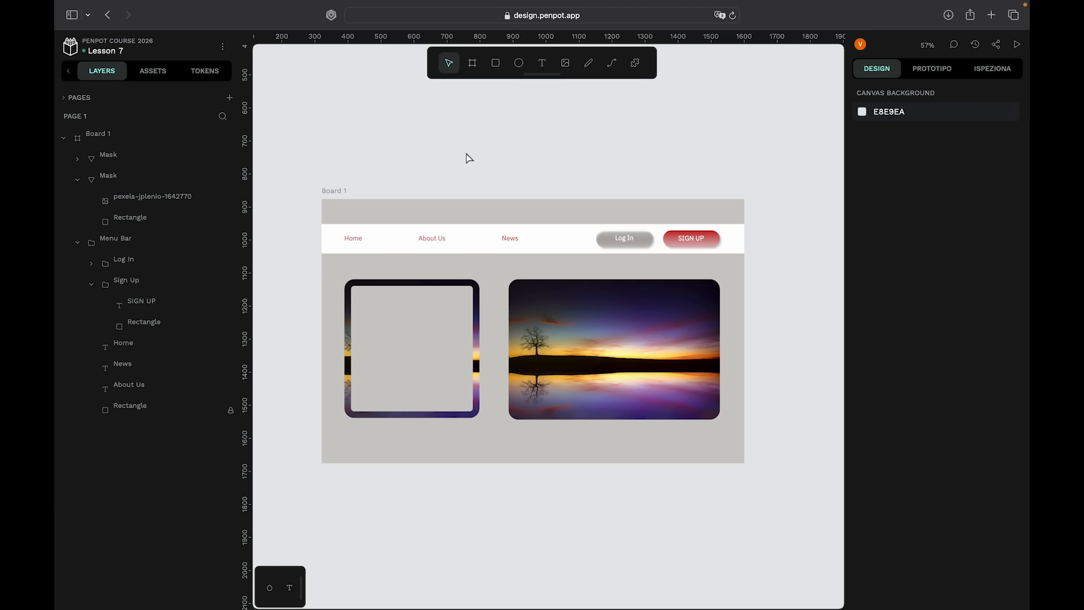
scroll(406, 296, down, 3)
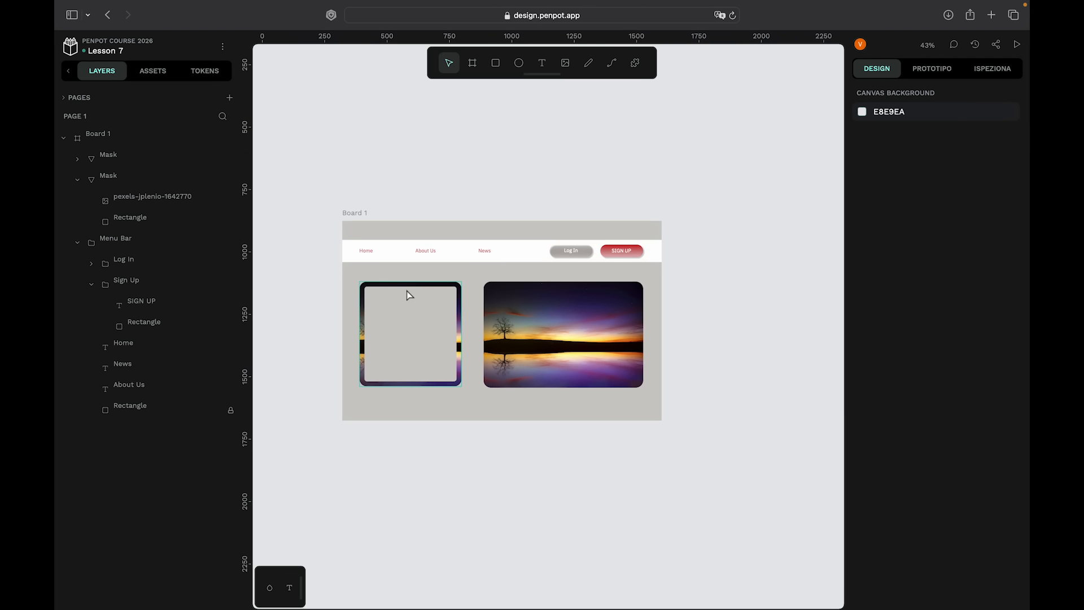
scroll(525, 187, right, 2)
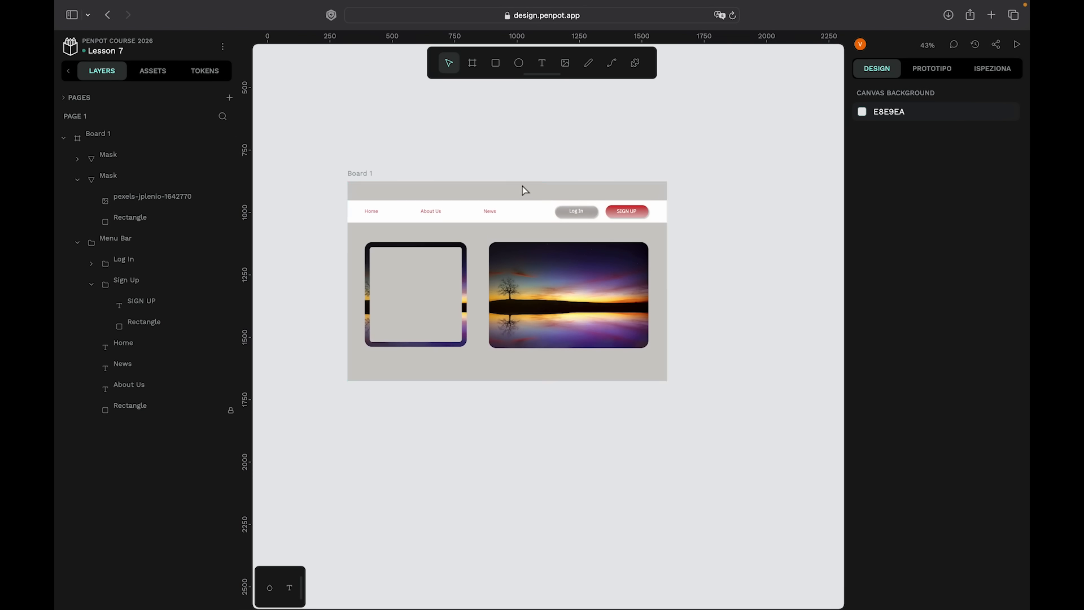
click(522, 191)
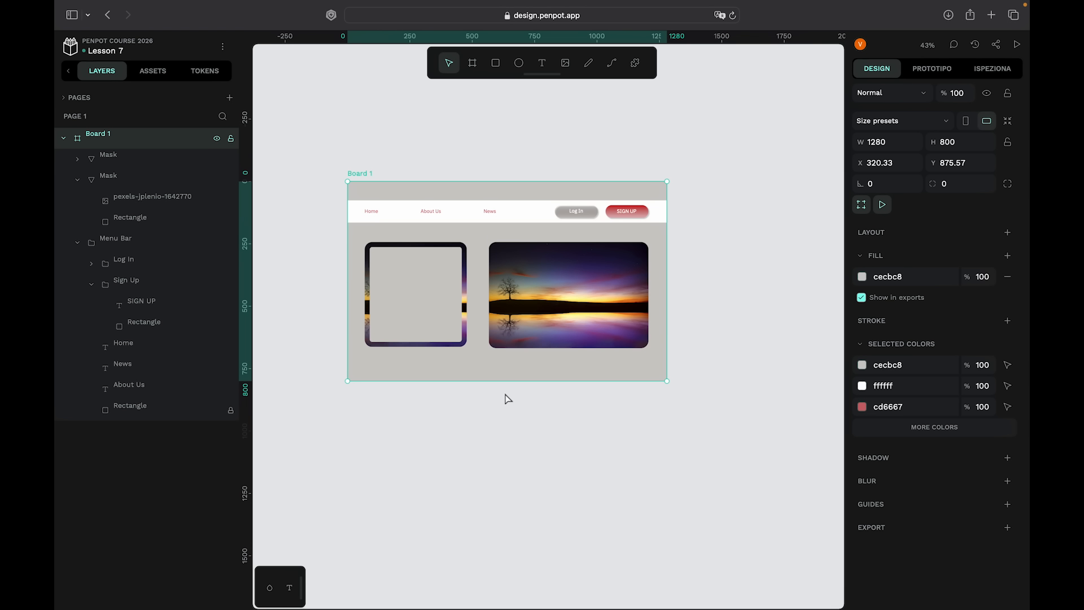
click(573, 317)
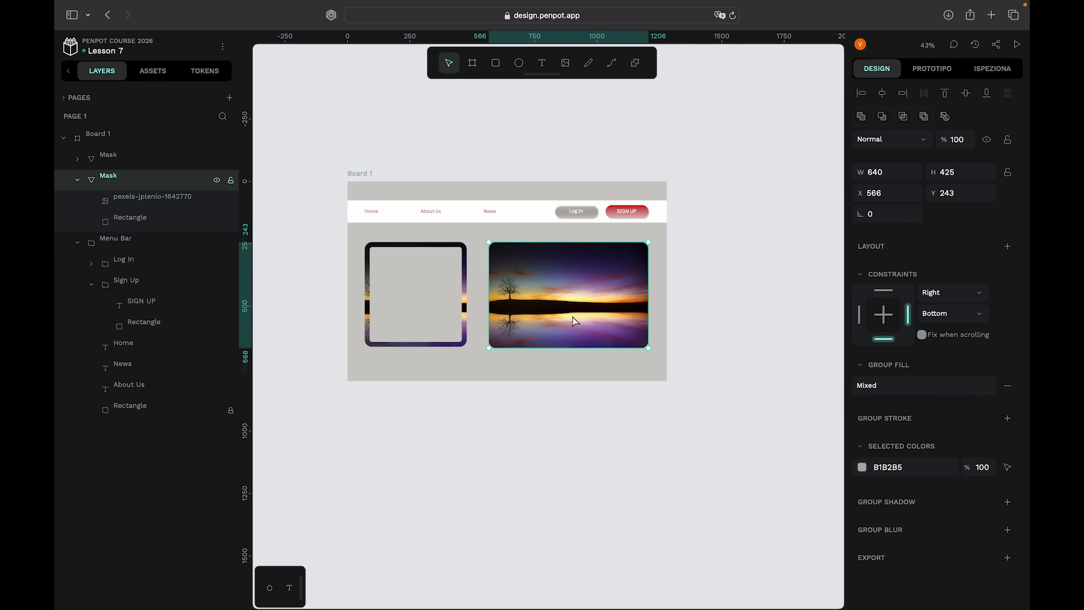
shift+click(465, 315)
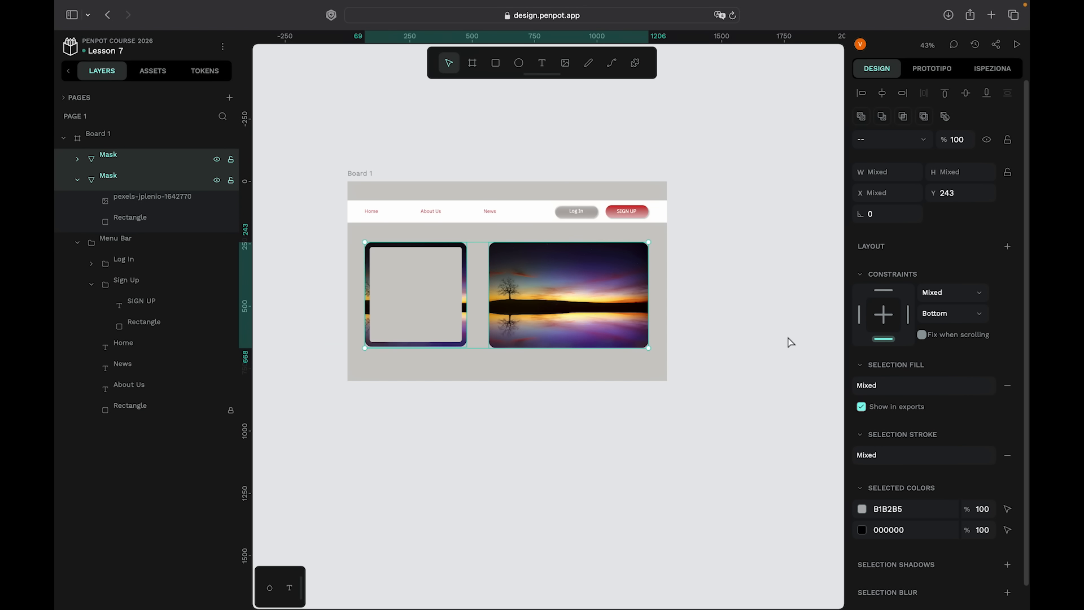
click(971, 315)
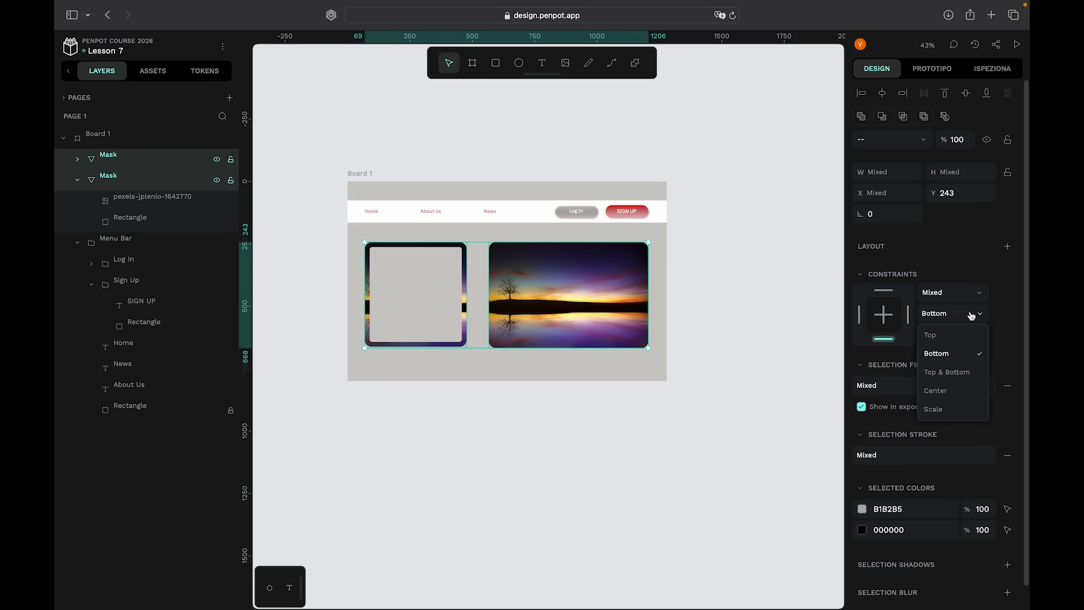
click(961, 390)
click(951, 294)
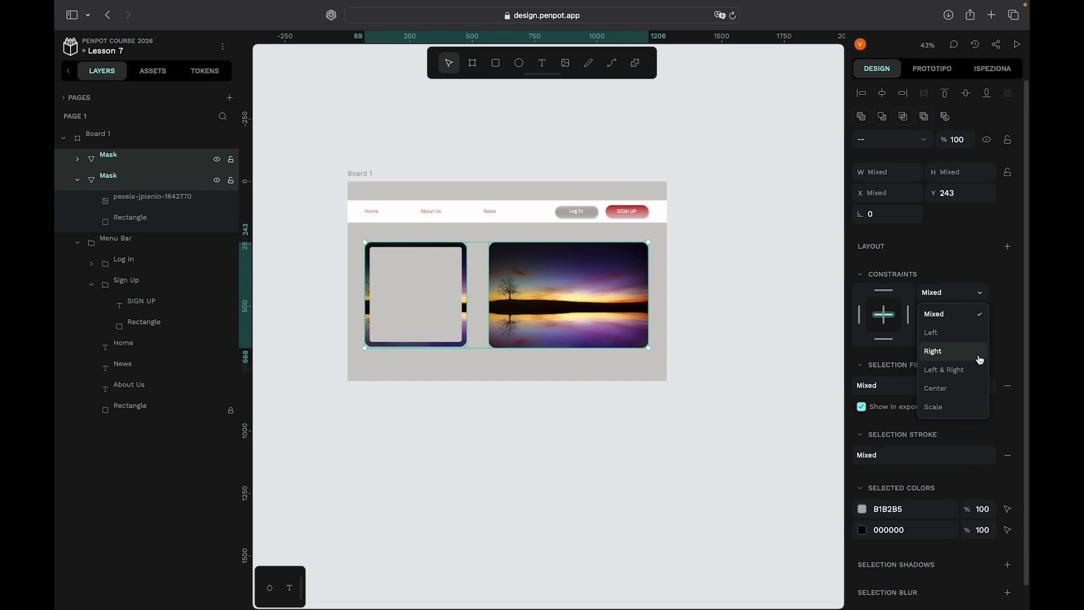
click(971, 370)
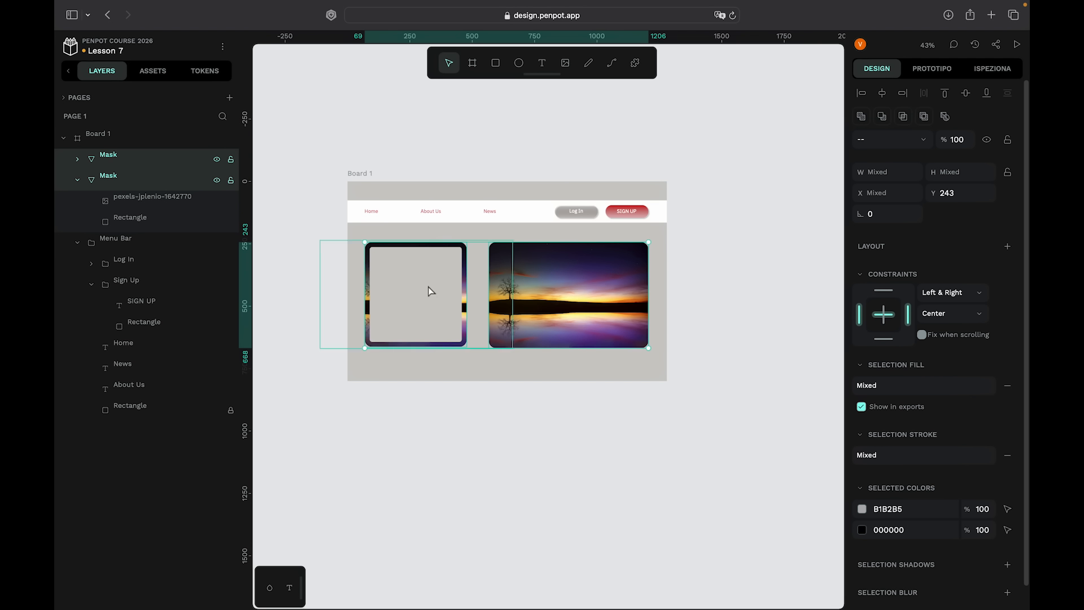
Stretch Board 1's height to 2457 to test the vertical centering of the two image masks.
click(129, 140)
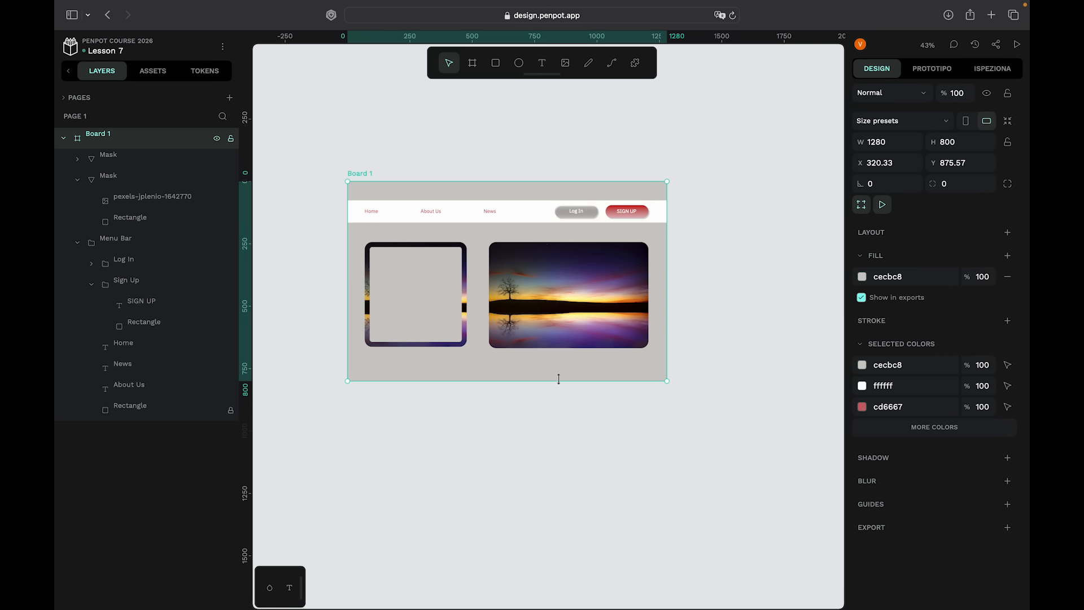
scroll(558, 379, down, 3)
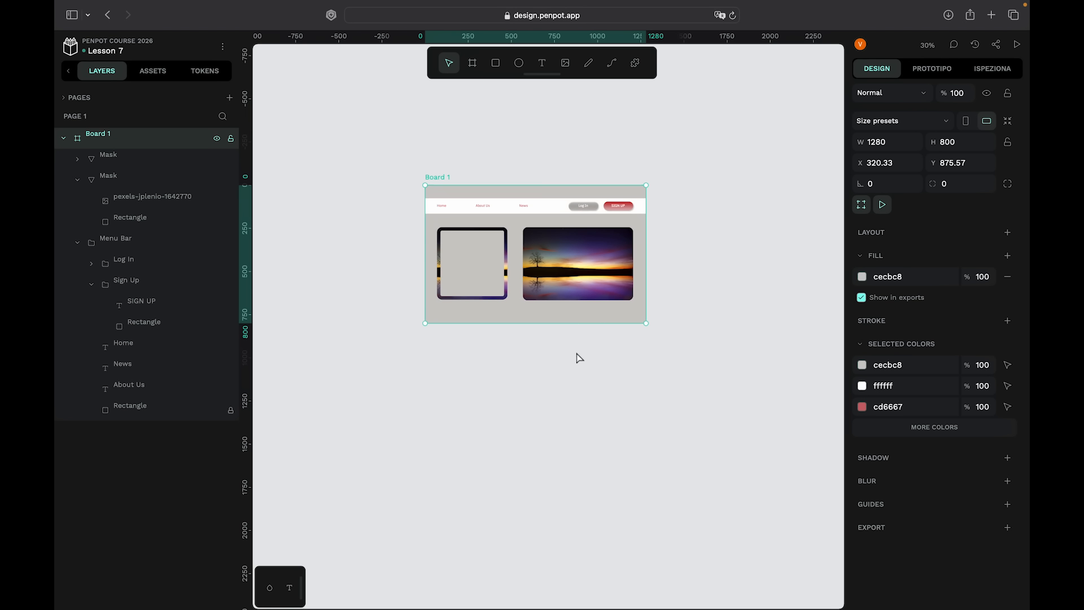
drag(551, 323, 550, 608)
scroll(581, 516, down, 3)
scroll(581, 516, right, 2)
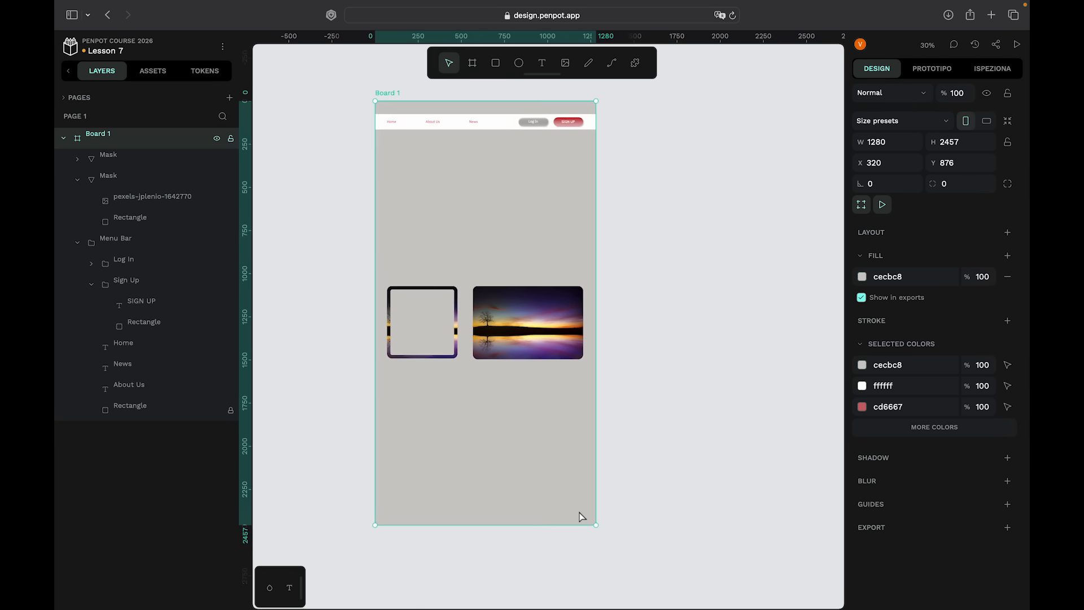
scroll(571, 498, down, 1)
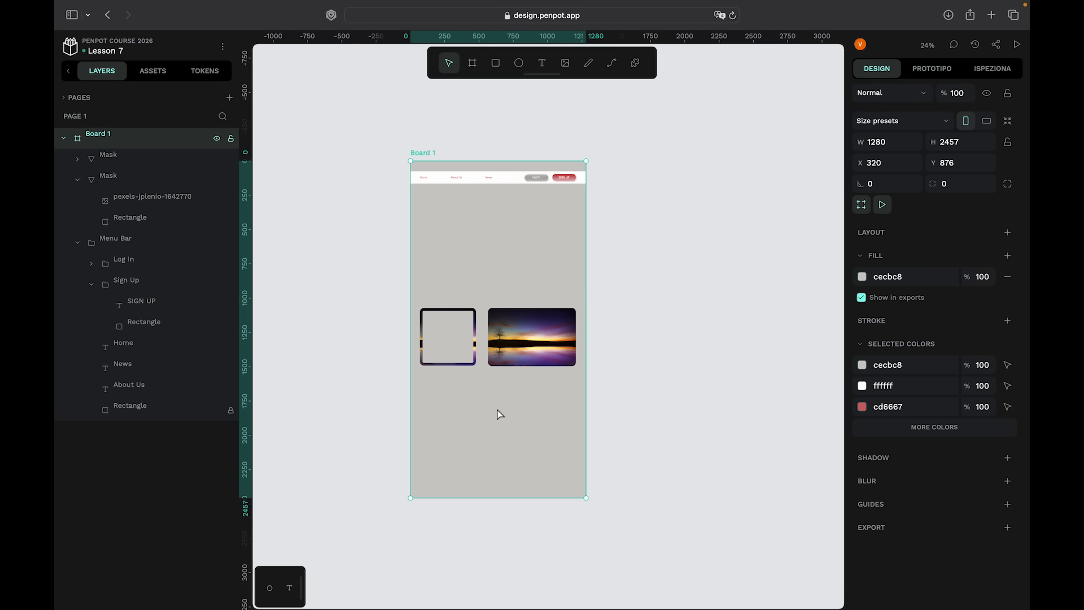
With Board 1 back at 800 high, widen it to 2754 and then 3560, toggling both masks' visibility to redraw them.
scroll(500, 415, up, 1)
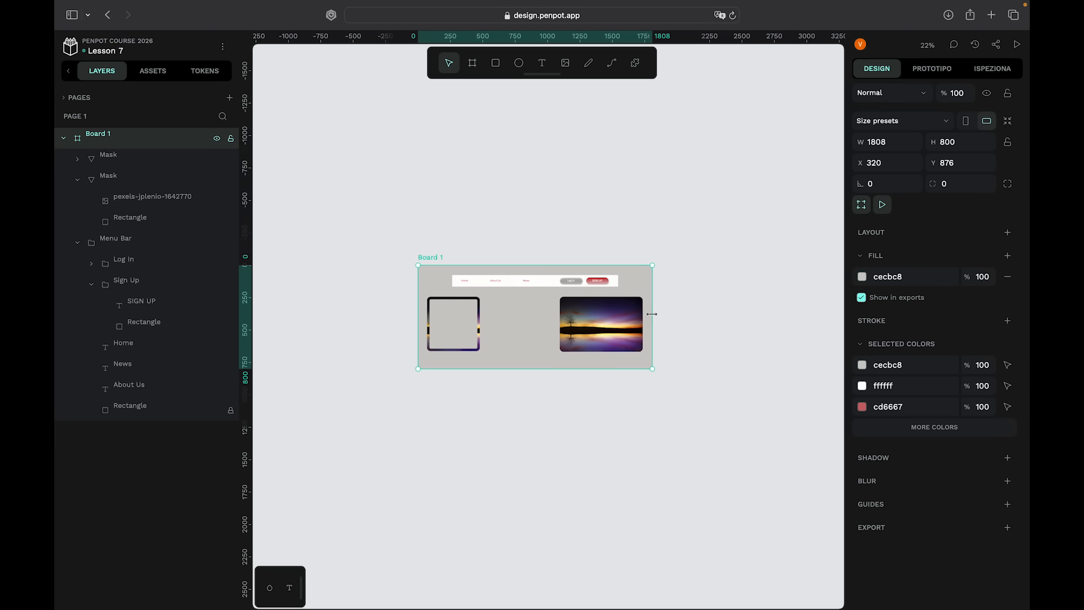
drag(652, 314, 775, 314)
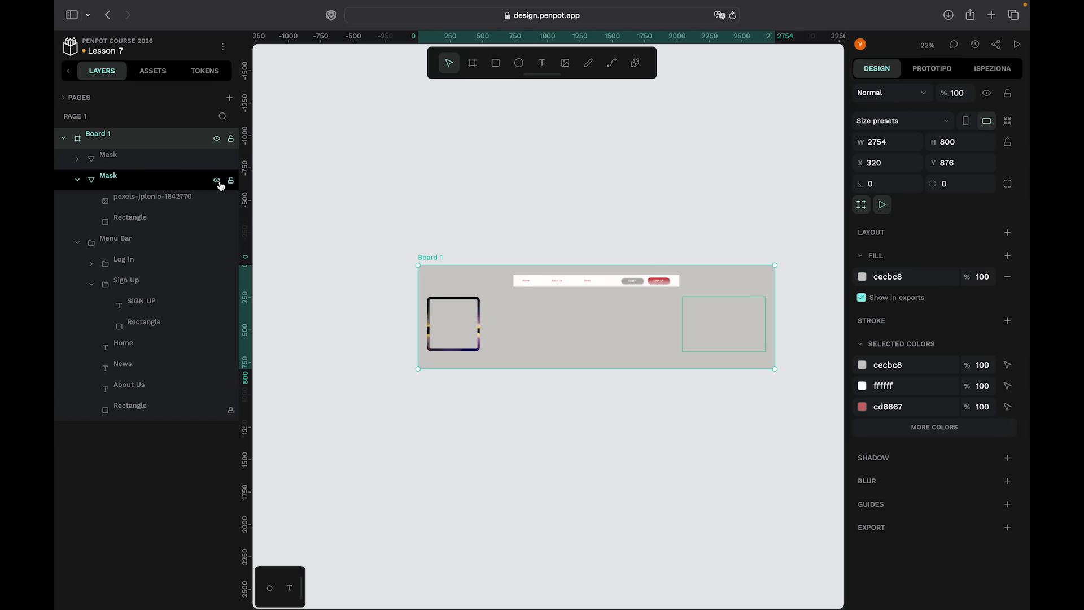
click(217, 161)
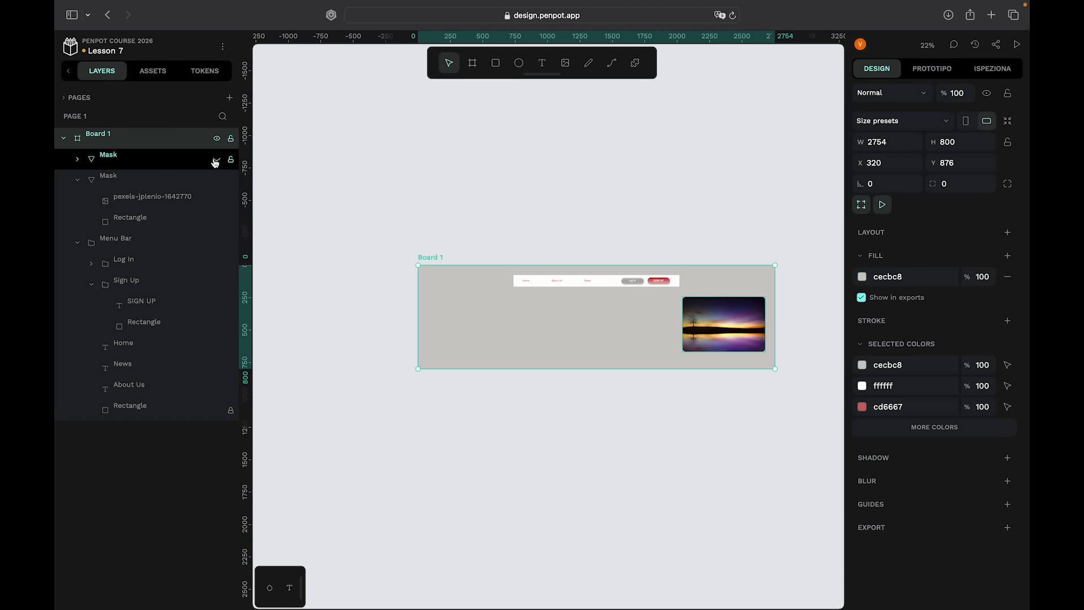
scroll(712, 302, right, 2)
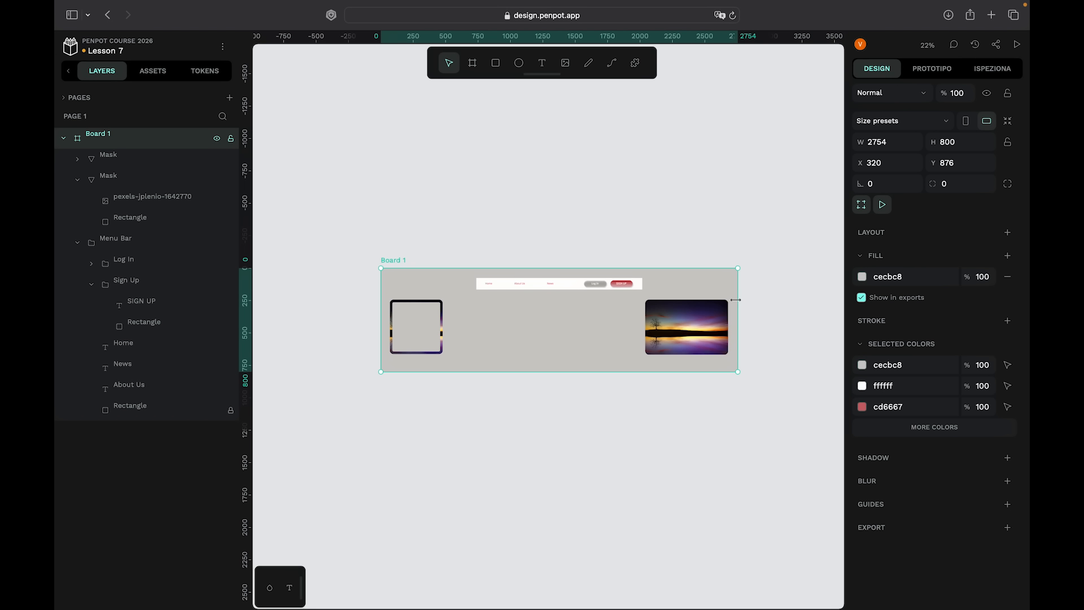
drag(739, 299, 869, 306)
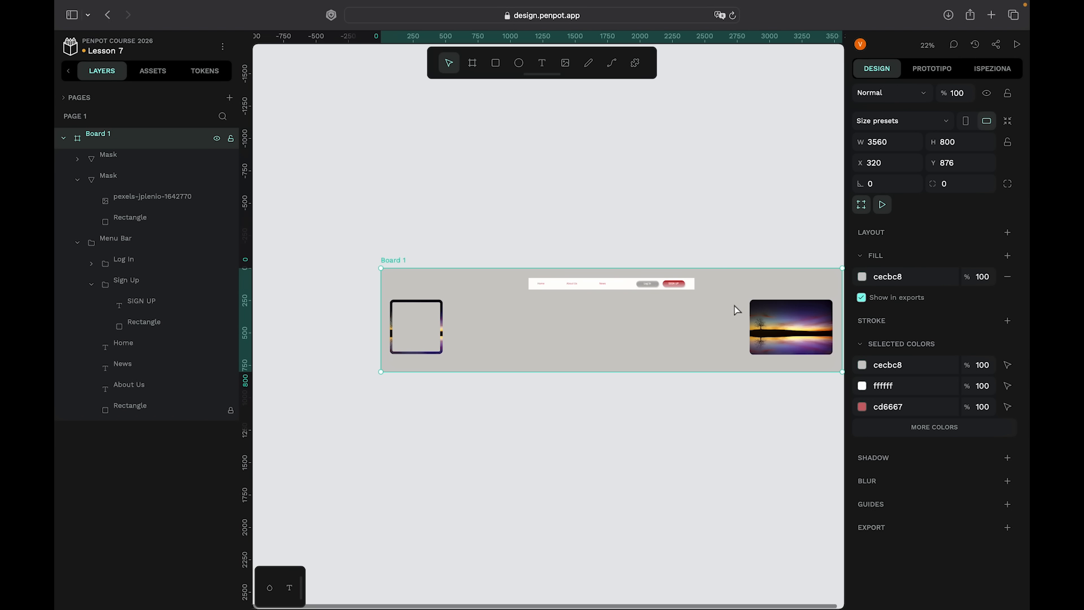
Return Board 1 to its original width with a taller height, and select the left image's mask.
scroll(701, 302, right, 5)
scroll(710, 308, left, 3)
scroll(710, 308, up, 2)
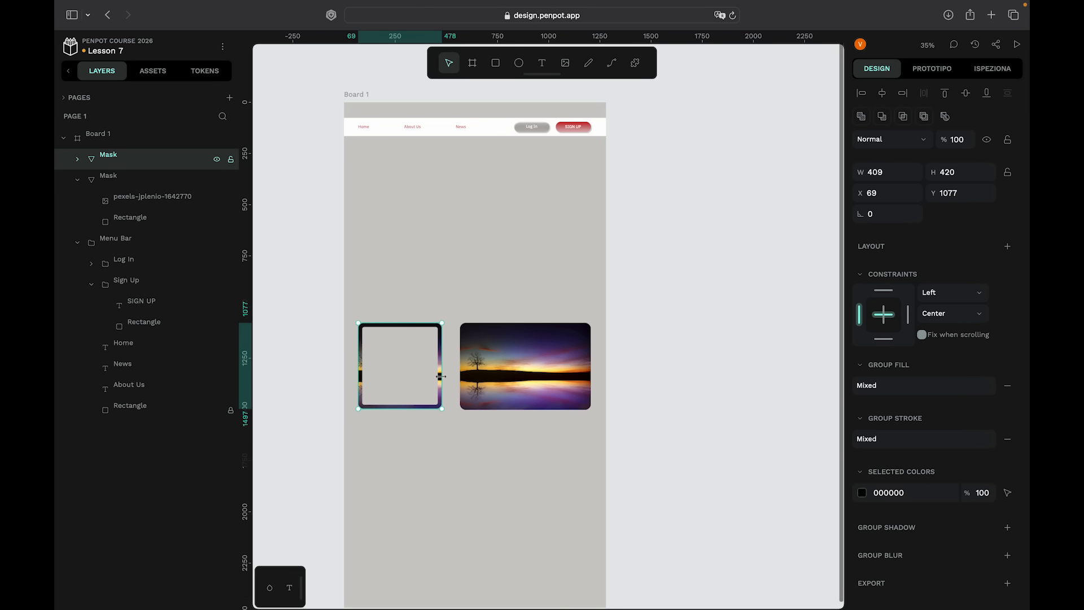
scroll(424, 474, up, 2)
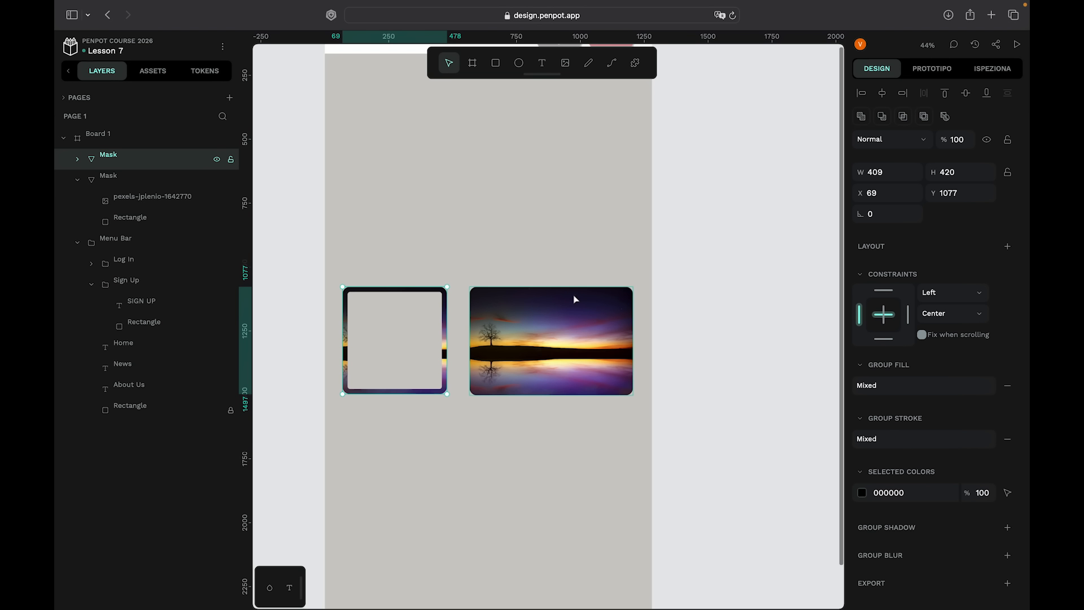
Turn on the option that keeps the left image's mask fixed when scrolling.
scroll(574, 307, left, 1)
scroll(574, 308, up, 2)
scroll(574, 307, down, 1)
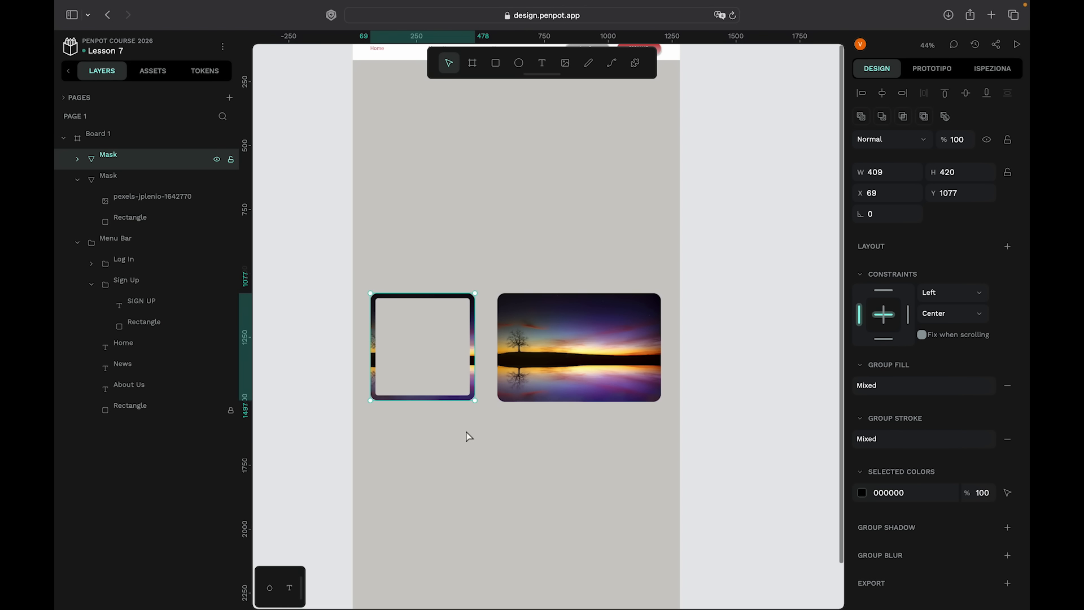
scroll(467, 435, up, 2)
scroll(588, 406, down, 2)
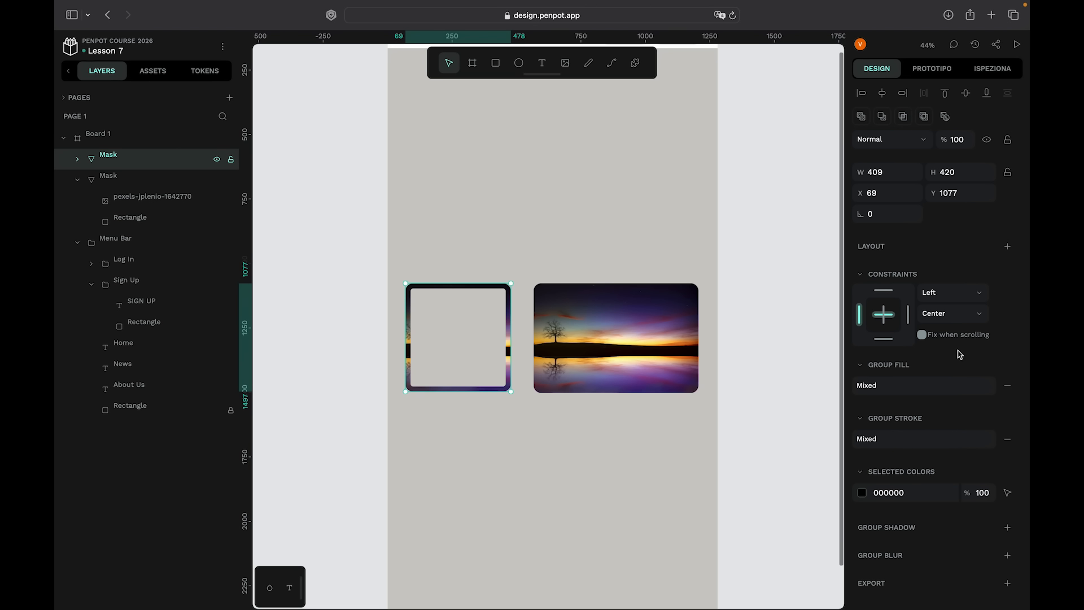
click(921, 335)
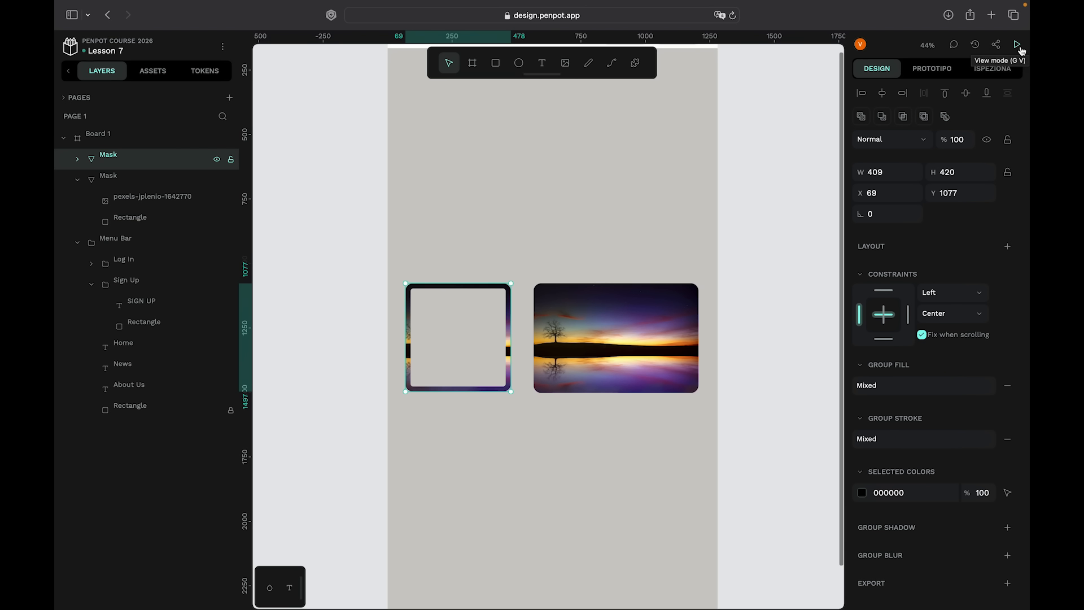
Open Board 1 in view mode and shrink the page until the menu bar and both masked images fit.
click(1018, 45)
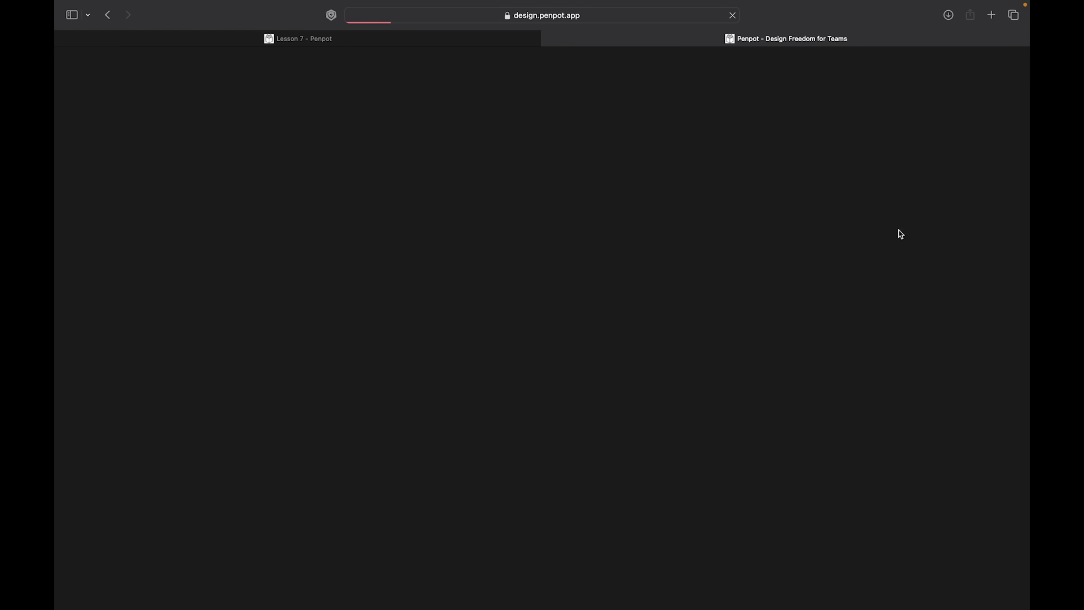
scroll(897, 264, down, 10)
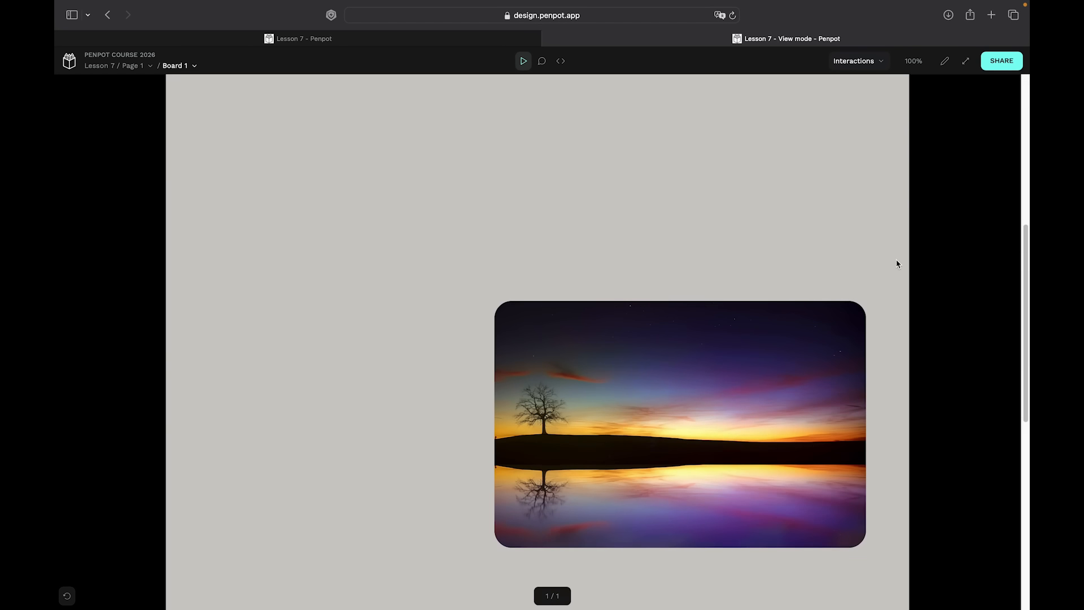
scroll(897, 264, up, 5)
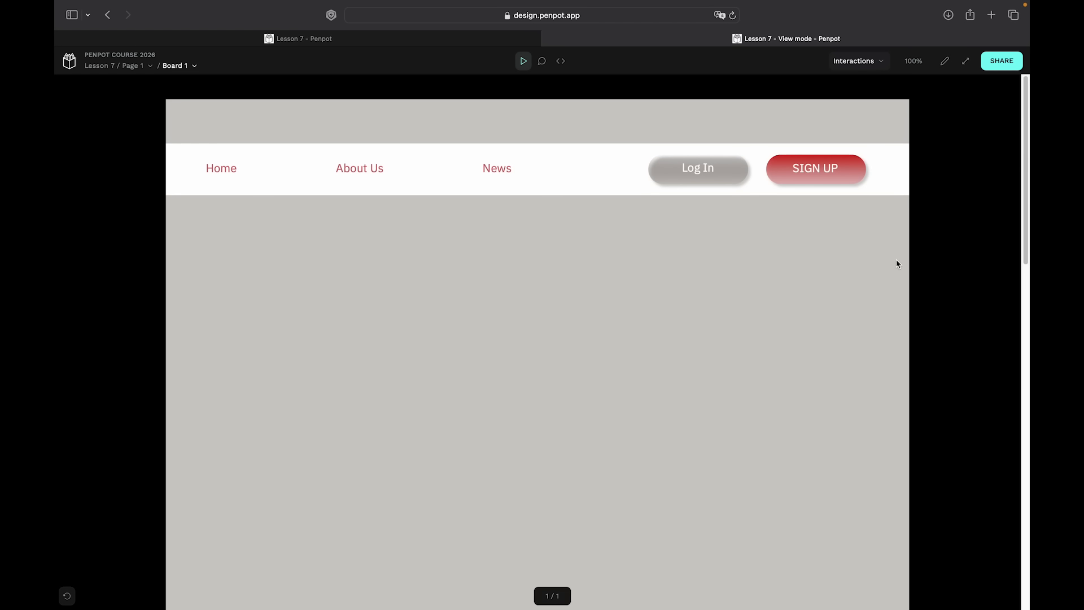
scroll(897, 264, down, 10)
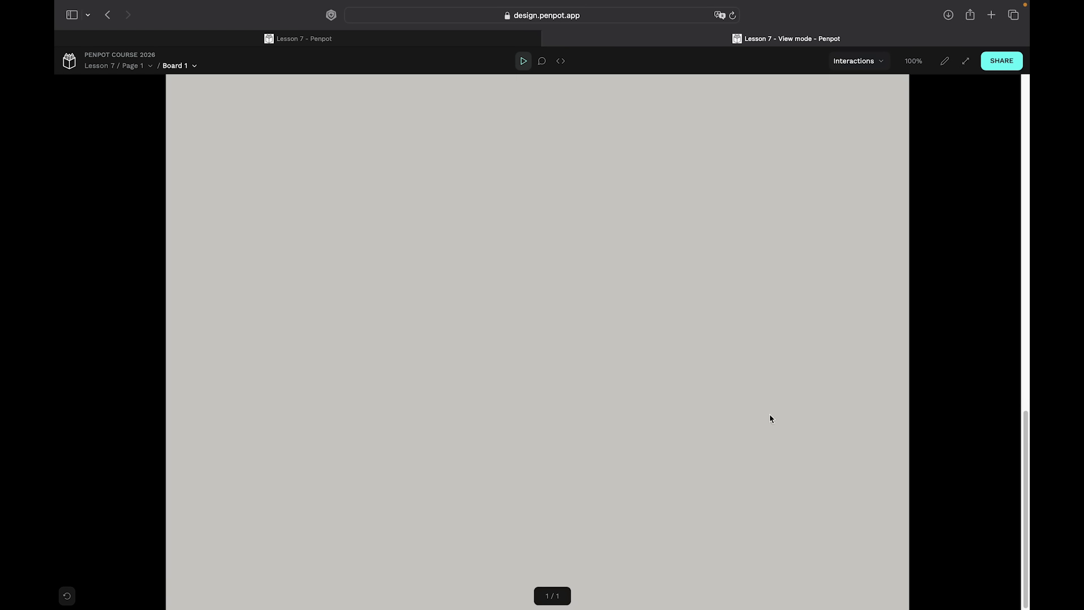
key(super+minus)
key(super+minus)
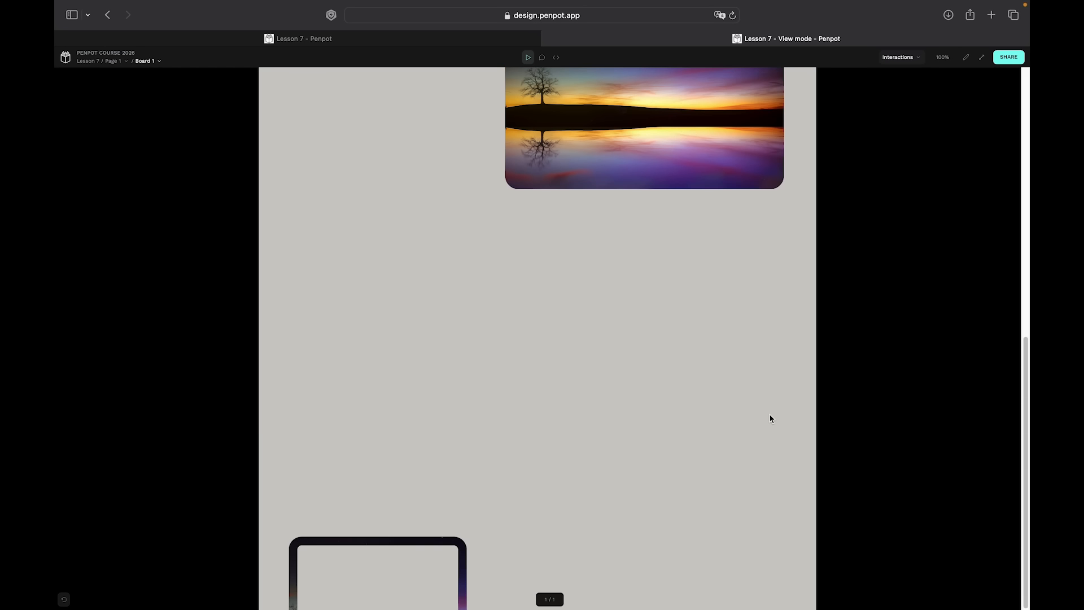
key(super+minus)
scroll(771, 418, up, 5)
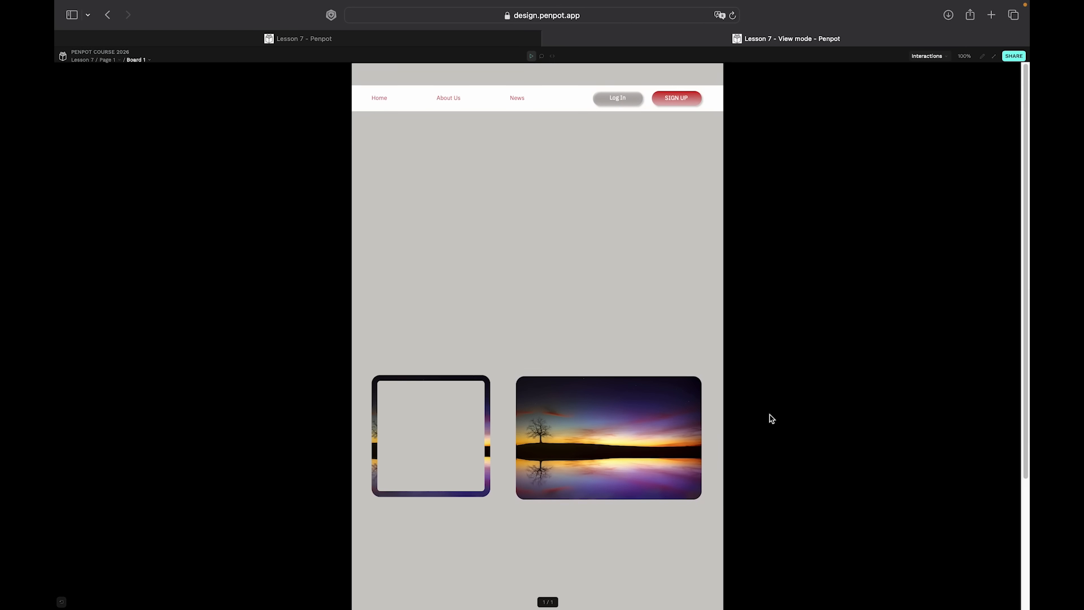
Move through the board preview repeatedly to compare how the left mask and the right image behave when scrolling.
scroll(771, 419, up, 5)
scroll(771, 418, down, 7)
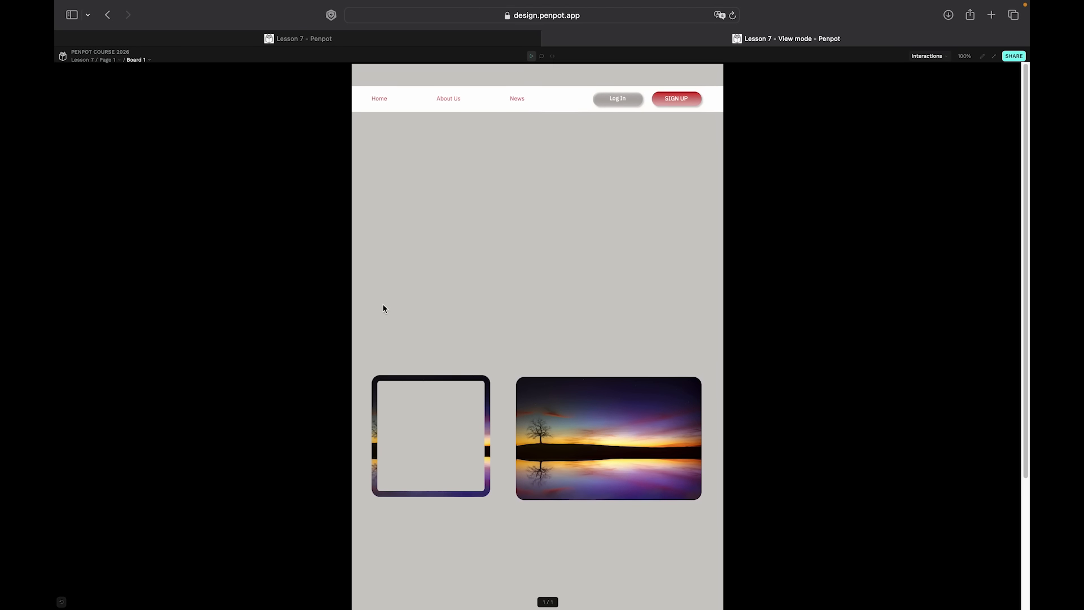
scroll(383, 309, down, 4)
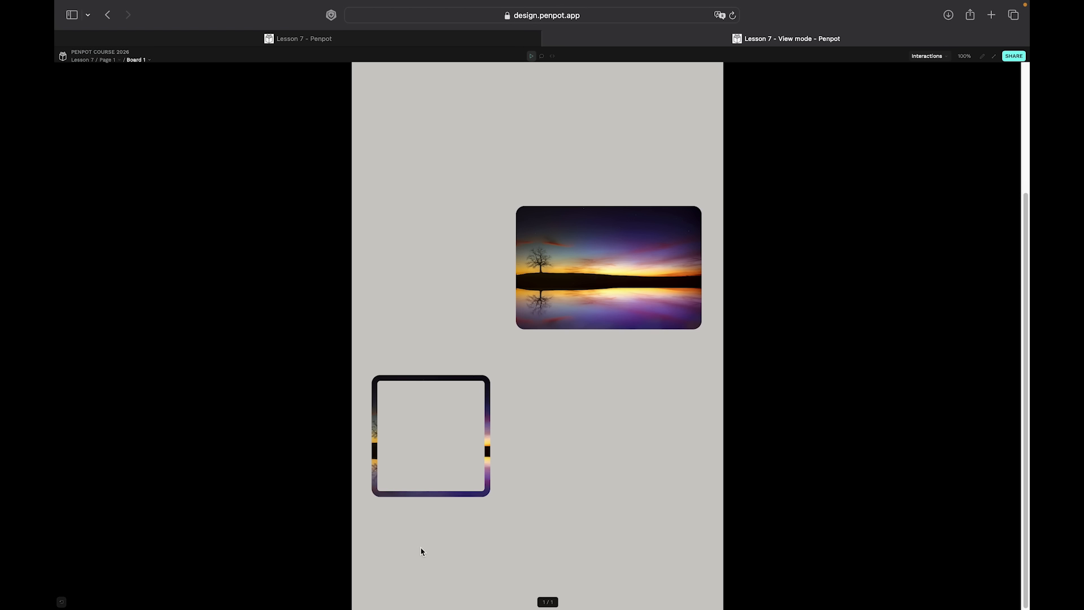
scroll(533, 217, up, 4)
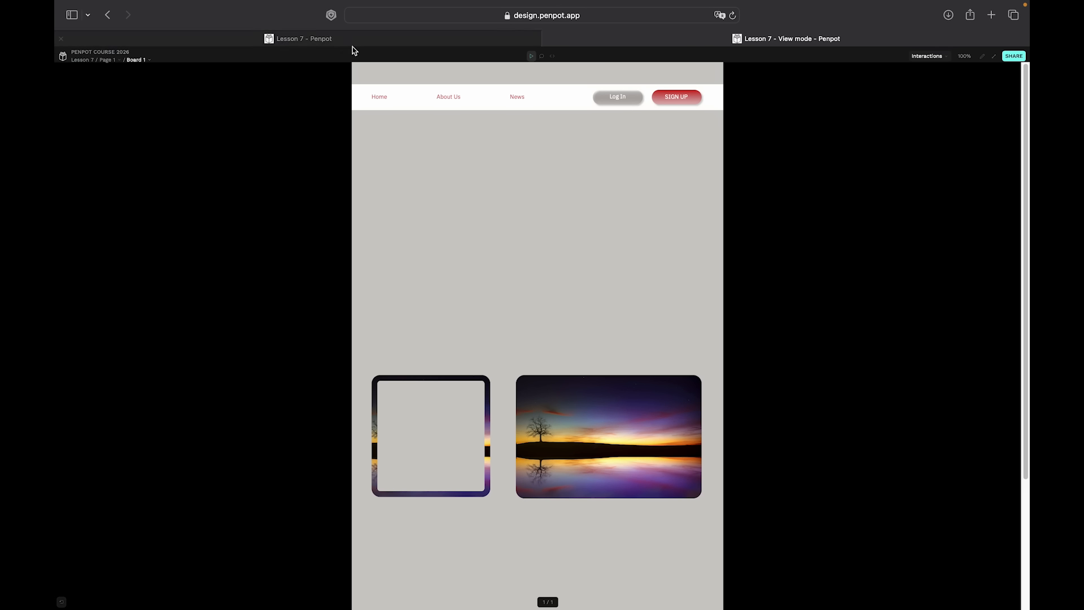
scroll(720, 384, down, 4)
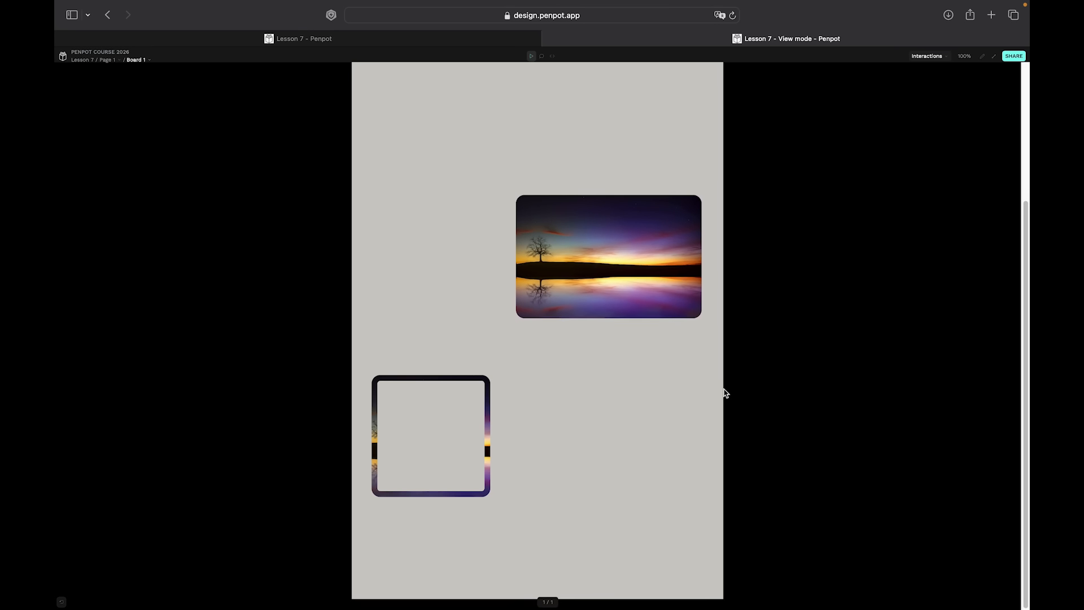
scroll(719, 370, up, 4)
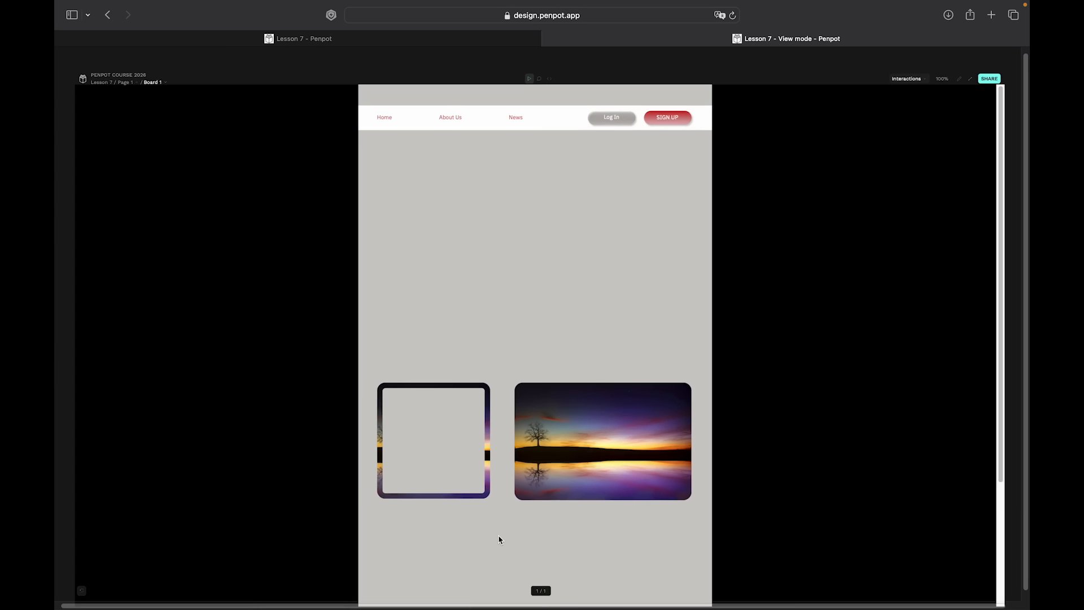
scroll(499, 539, down, 3)
scroll(498, 537, down, 2)
scroll(497, 538, up, 4)
scroll(561, 387, down, 2)
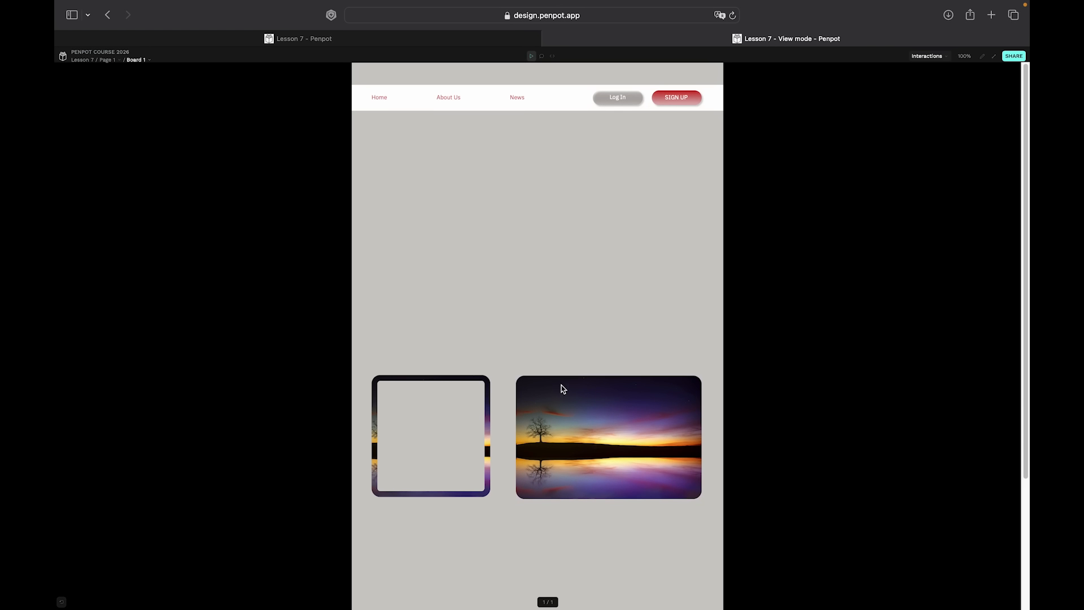
scroll(565, 363, down, 2)
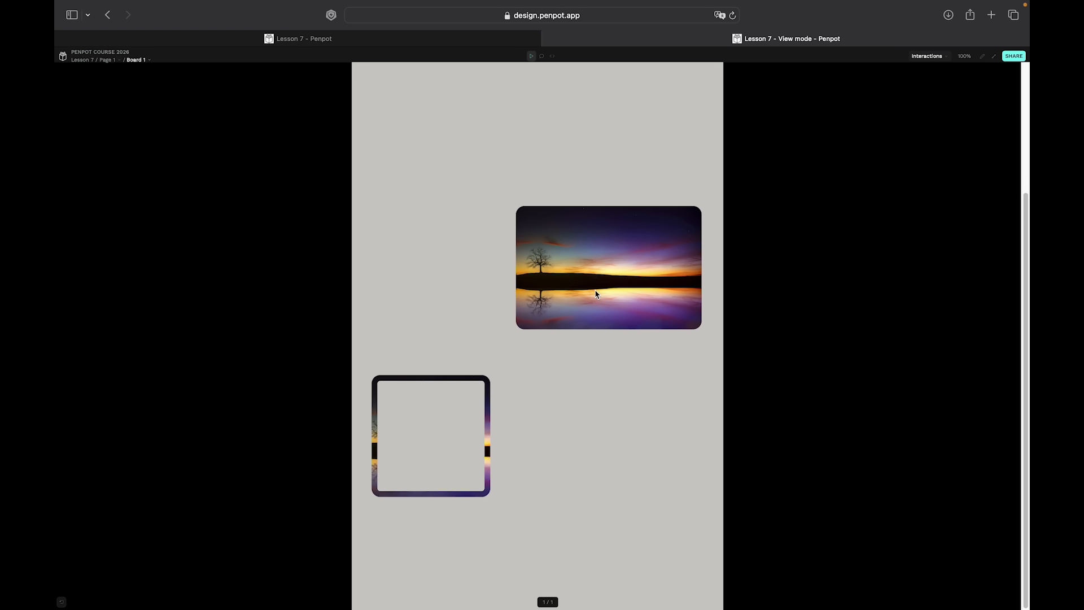
scroll(381, 240, up, 4)
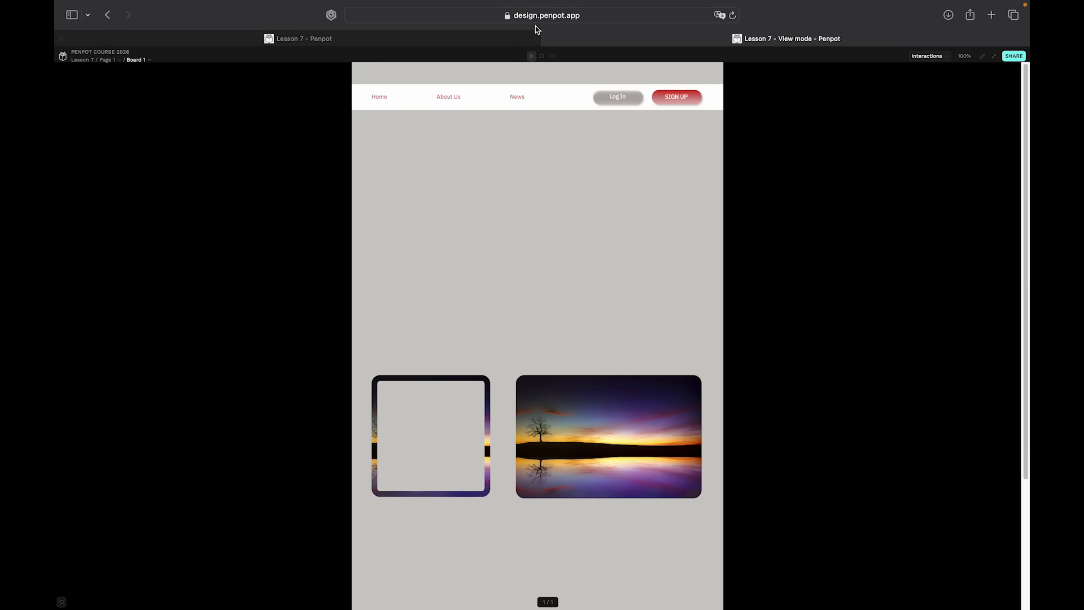
Leave the preview for the Lesson 7 editor and revert Board 1 to its original height with the left mask's vertical constraint at Bottom.
click(551, 40)
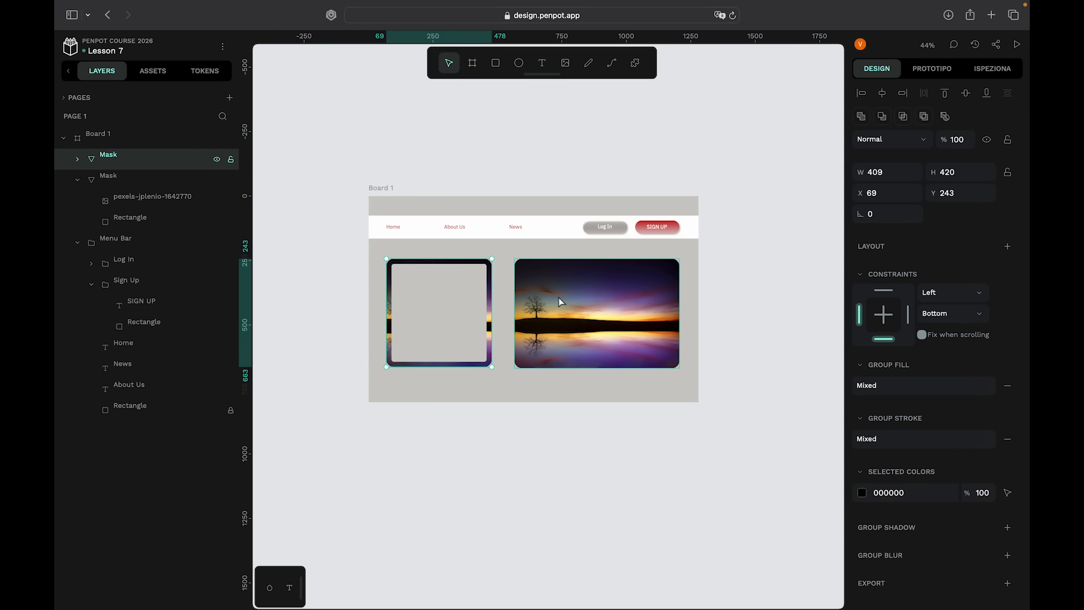
scroll(604, 243, up, 3)
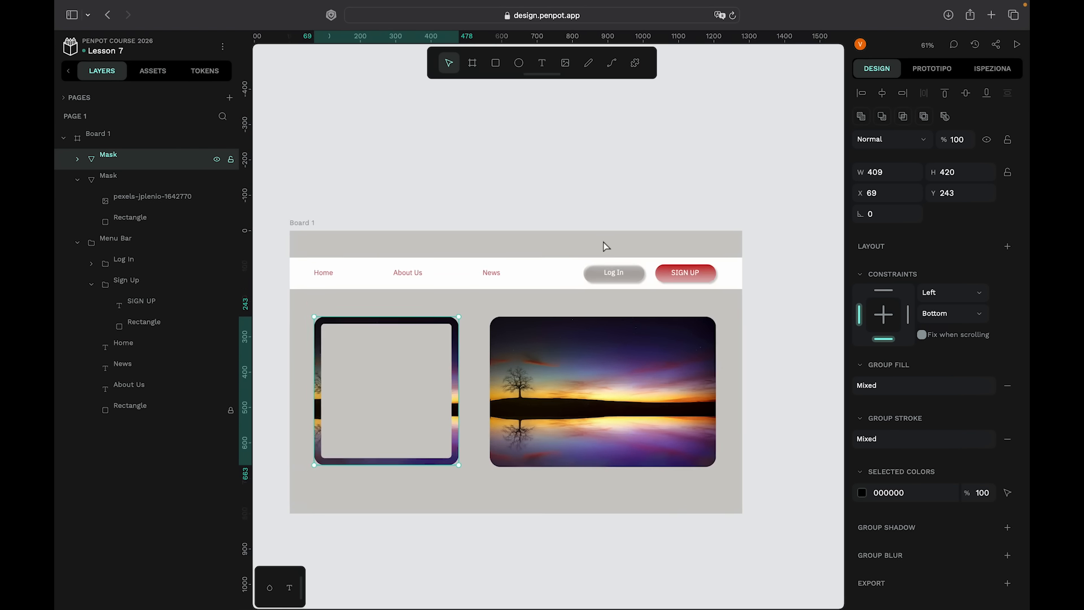